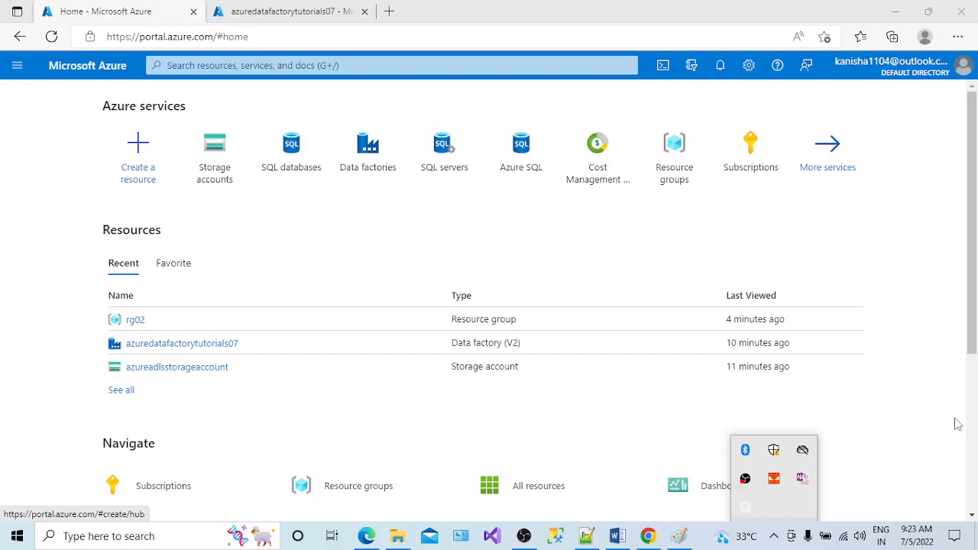
Open the Notepad++ notes on copy behaviour and compare them with the sink's Copy behavior setting in the Paint screenshot.
{"action": "left_click", "coordinate": [586, 536]}
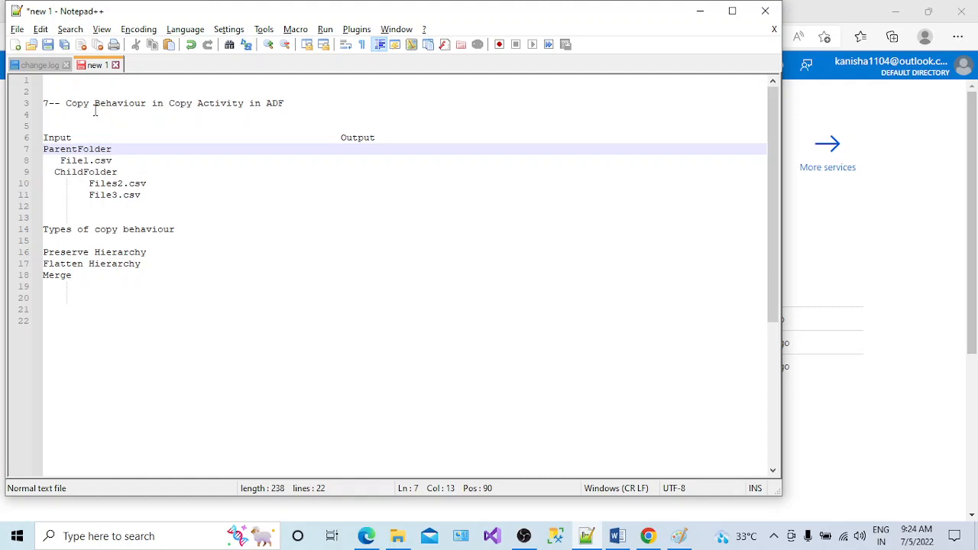
{"action": "left_click", "coordinate": [680, 537]}
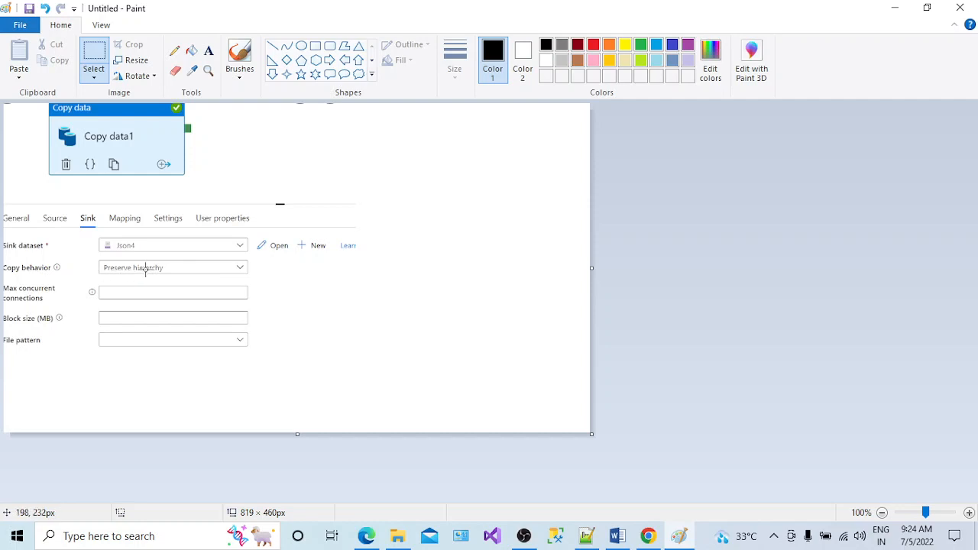
{"action": "key", "text": "alt+Tab"}
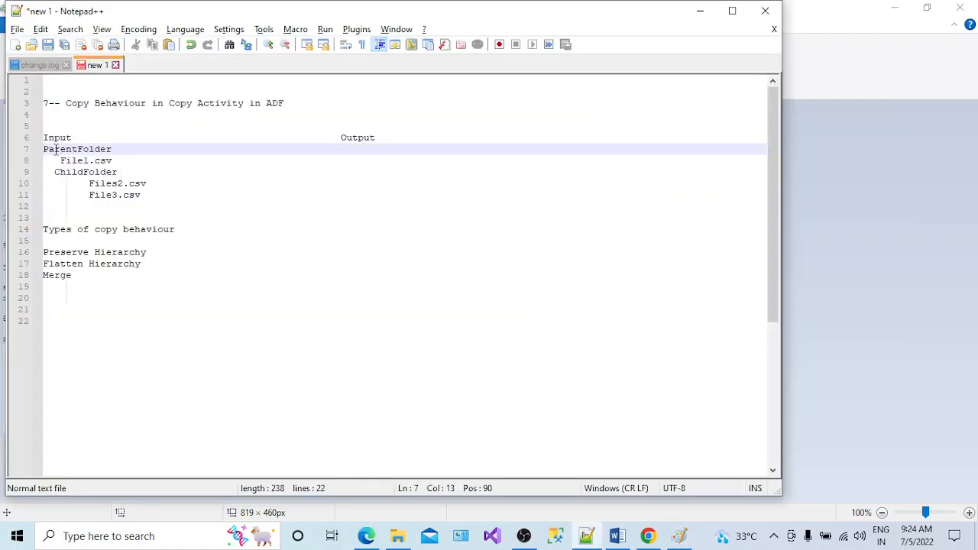
{"action": "left_click_drag", "start_coordinate": [169, 229], "coordinate": [101, 234]}
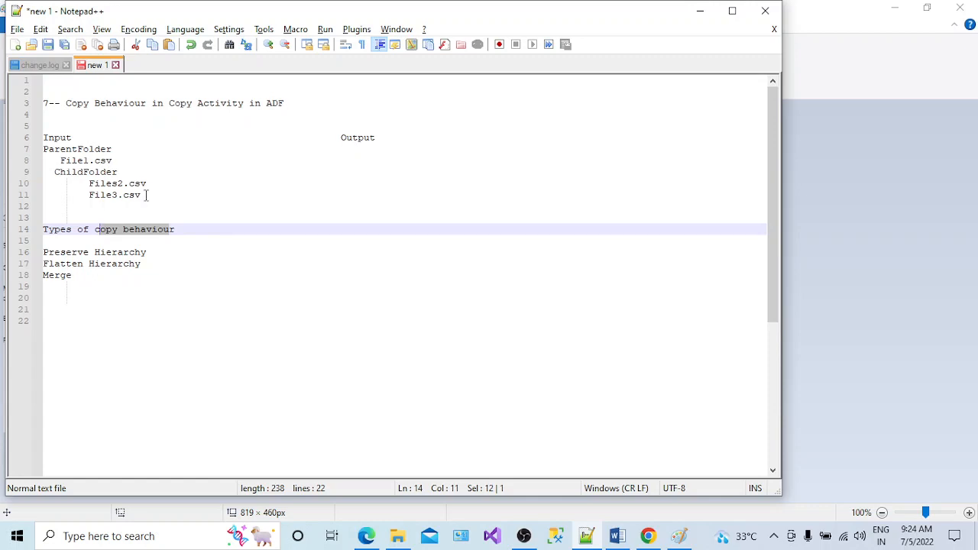
Examine the input structure in the notes, covering ParentFolder with File1.csv and ChildFolder with its two CSV files.
{"action": "left_click_drag", "start_coordinate": [146, 195], "coordinate": [38, 146]}
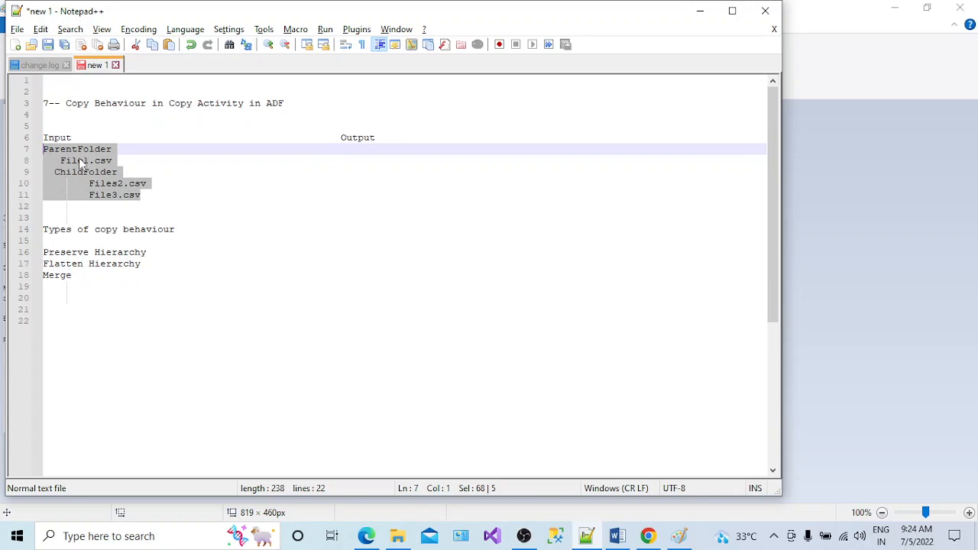
{"action": "left_click", "coordinate": [74, 154]}
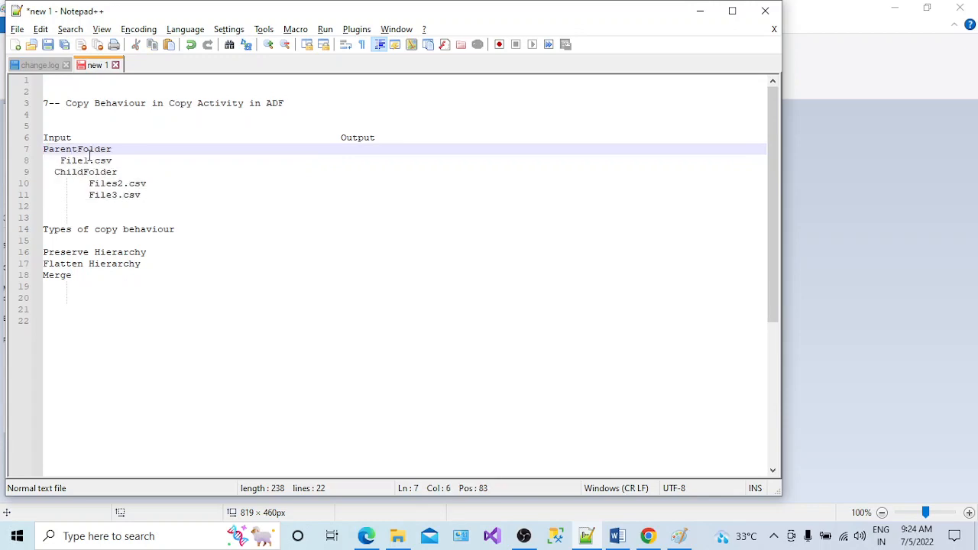
{"action": "left_click", "coordinate": [84, 159]}
{"action": "left_click_drag", "start_coordinate": [120, 160], "coordinate": [61, 162]}
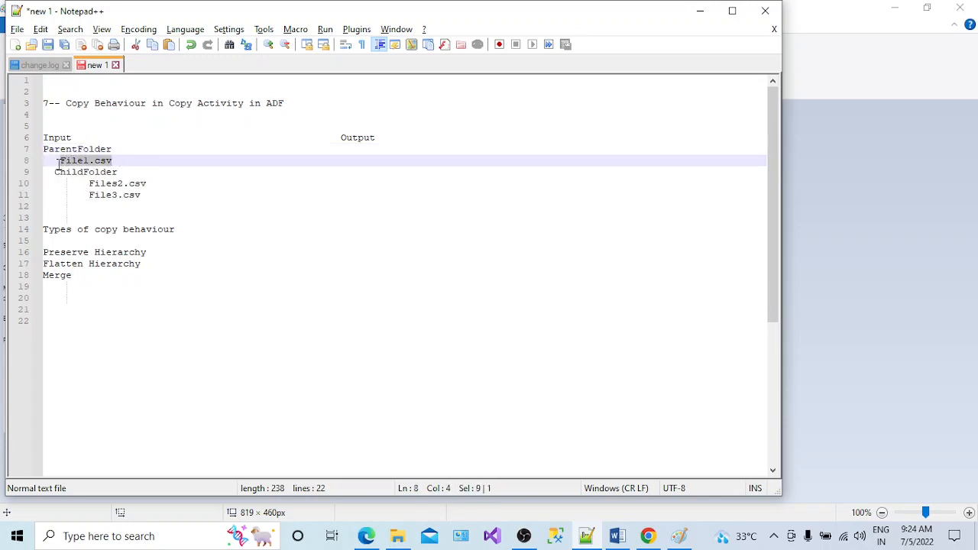
{"action": "left_click", "coordinate": [62, 162]}
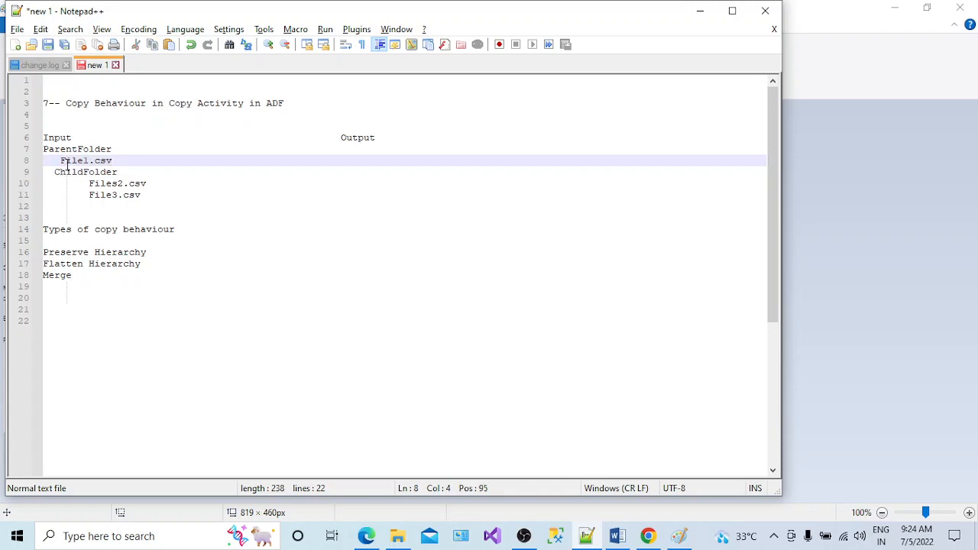
{"action": "left_click_drag", "start_coordinate": [115, 161], "coordinate": [61, 161]}
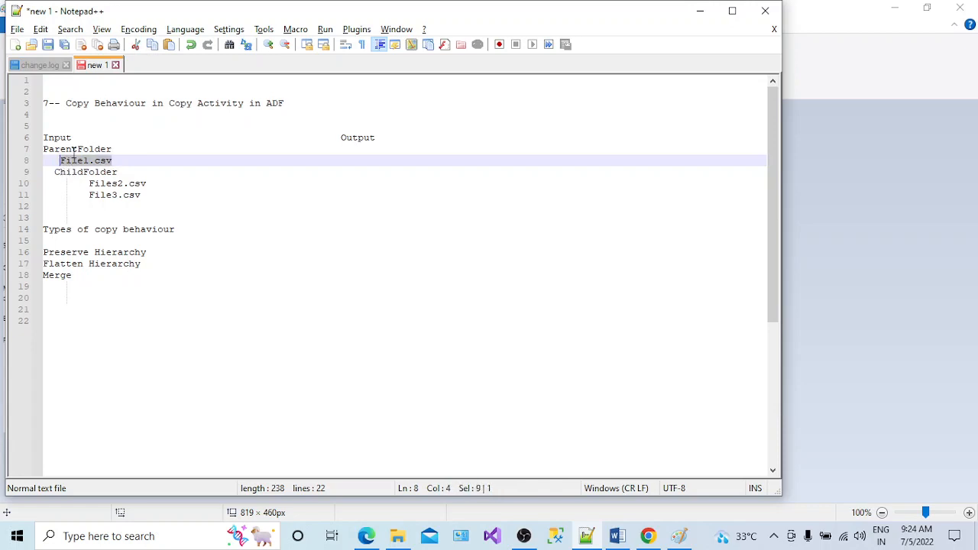
{"action": "double_click", "coordinate": [83, 172]}
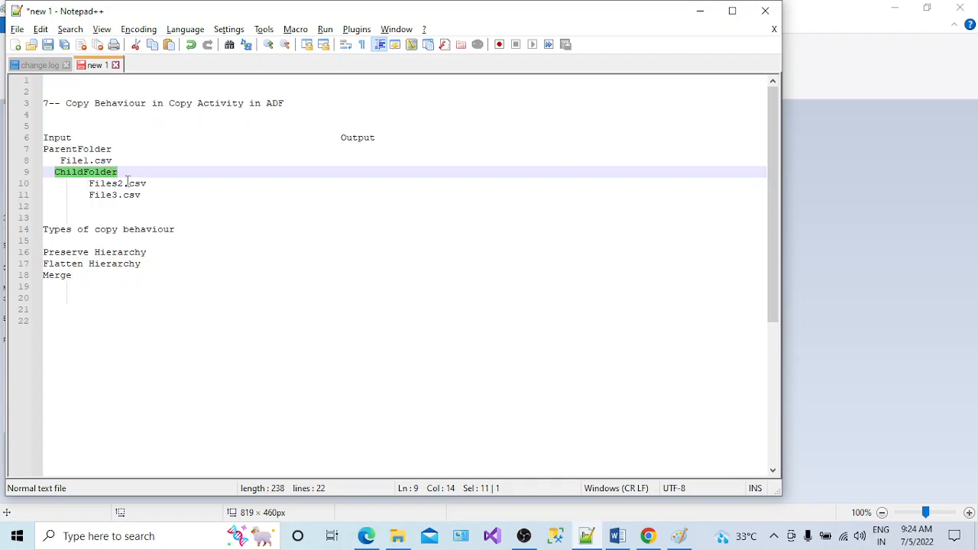
{"action": "left_click", "coordinate": [150, 196]}
{"action": "left_click_drag", "start_coordinate": [149, 196], "coordinate": [91, 185]}
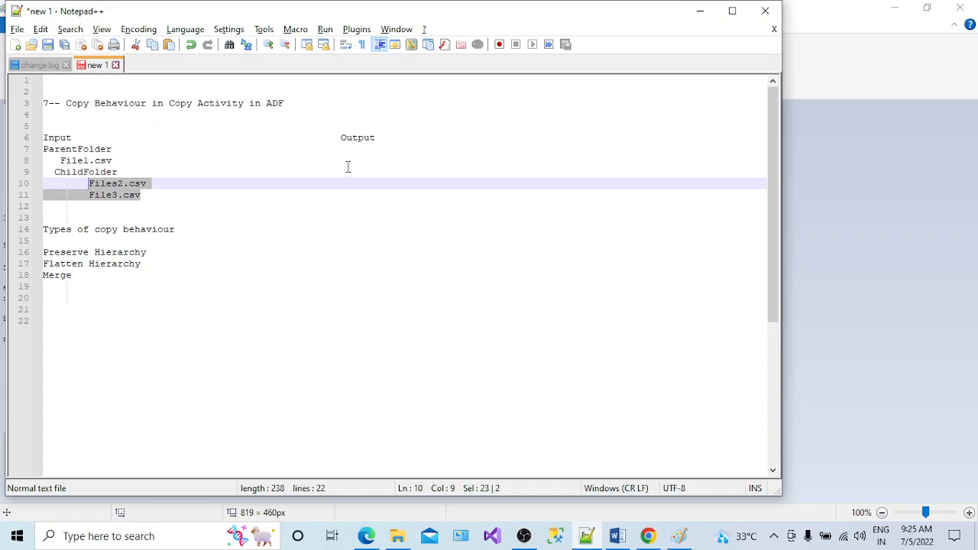
{"action": "left_click", "coordinate": [141, 196]}
{"action": "left_click_drag", "start_coordinate": [150, 197], "coordinate": [40, 149]}
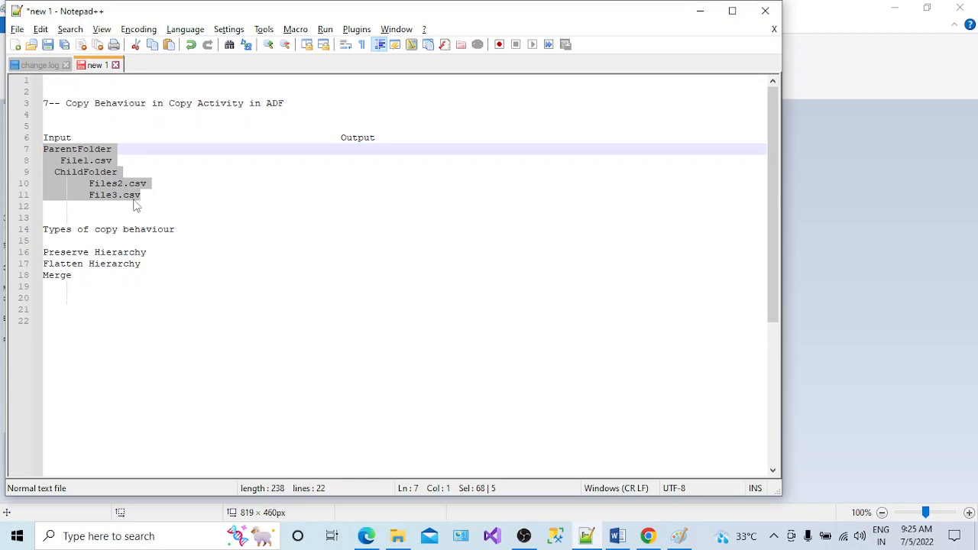
Review the listed copy behaviour types, Preserve Hierarchy and Flatten Hierarchy, against the input files.
{"action": "left_click", "coordinate": [152, 253]}
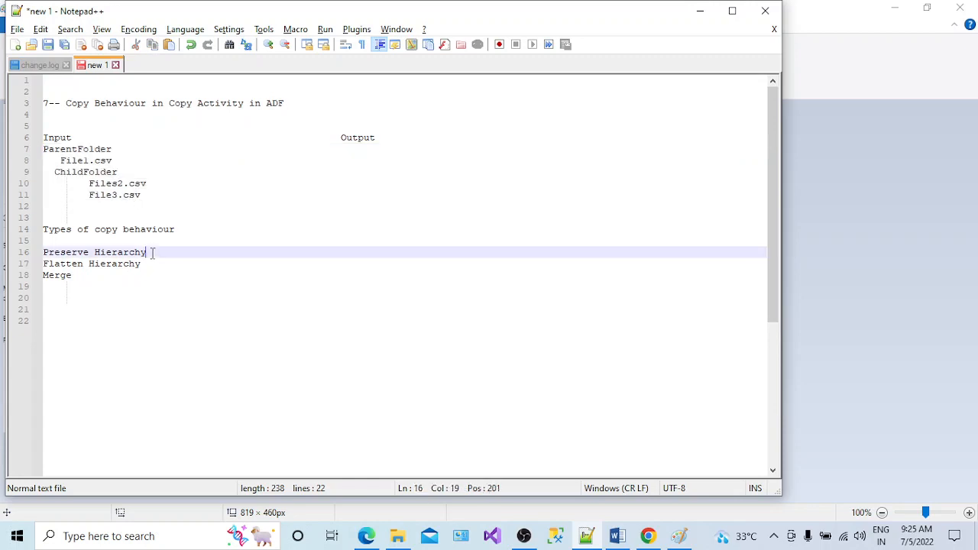
{"action": "left_click_drag", "start_coordinate": [69, 229], "coordinate": [170, 235]}
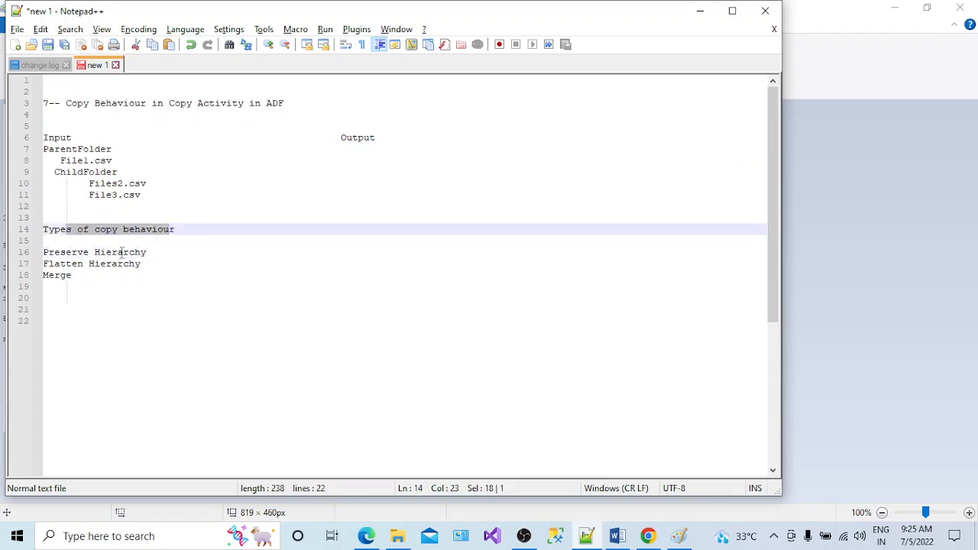
{"action": "double_click", "coordinate": [86, 252]}
{"action": "double_click", "coordinate": [127, 253]}
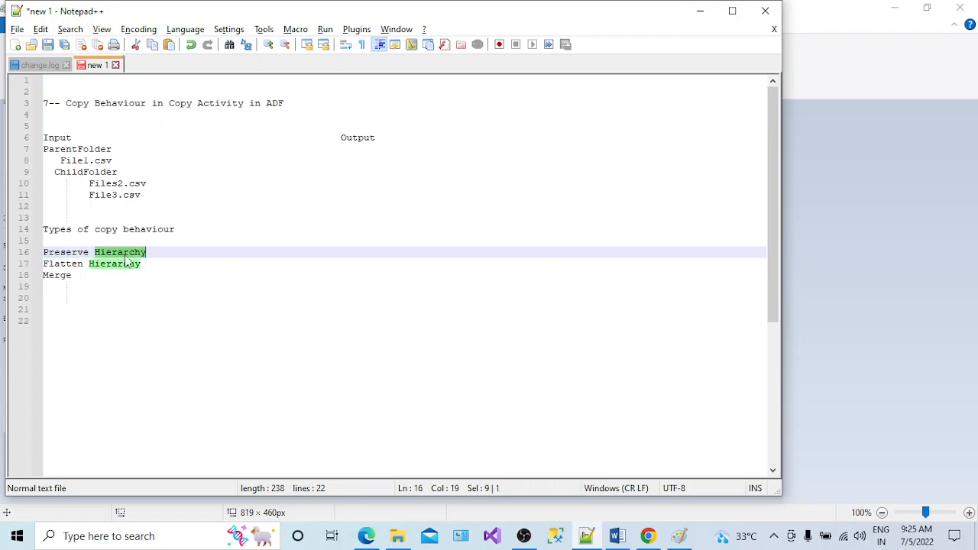
{"action": "double_click", "coordinate": [55, 254]}
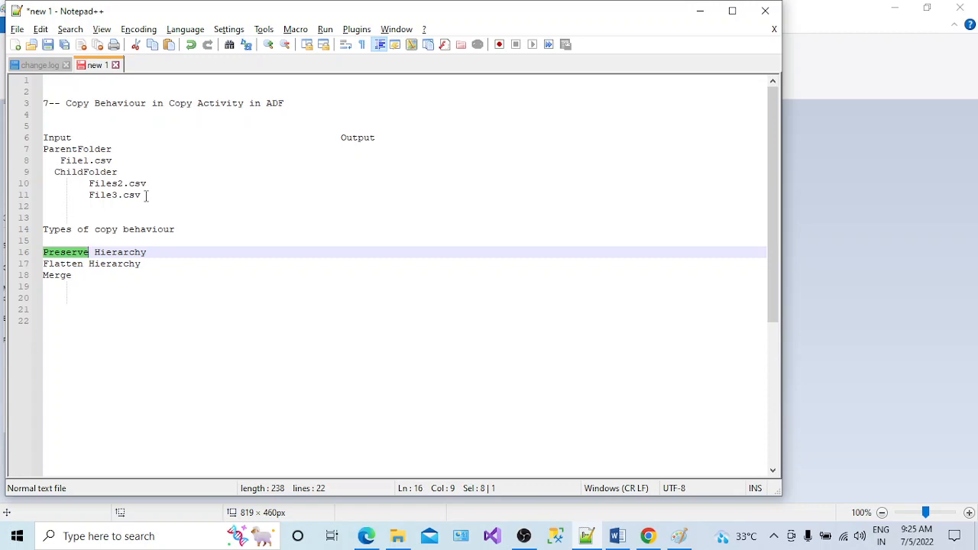
{"action": "double_click", "coordinate": [79, 264]}
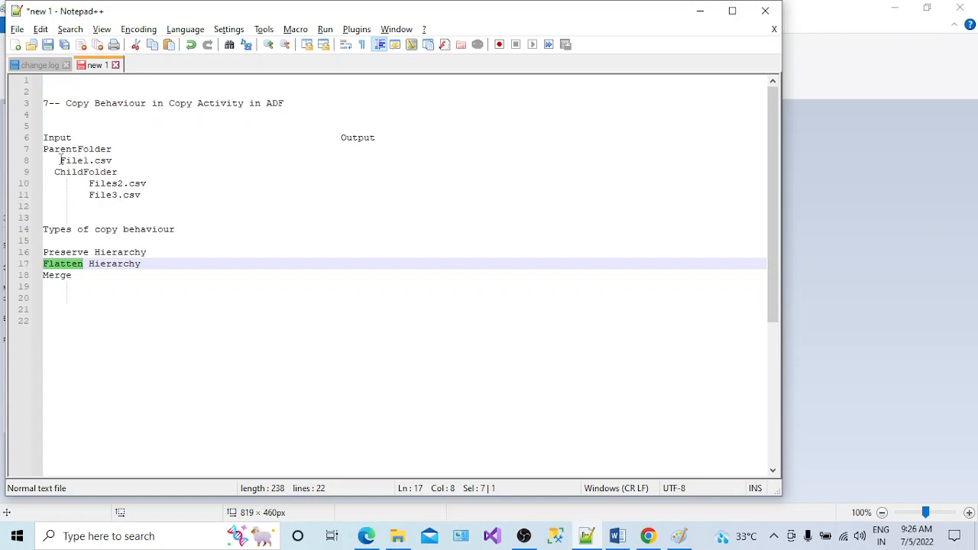
{"action": "left_click_drag", "start_coordinate": [60, 161], "coordinate": [109, 167]}
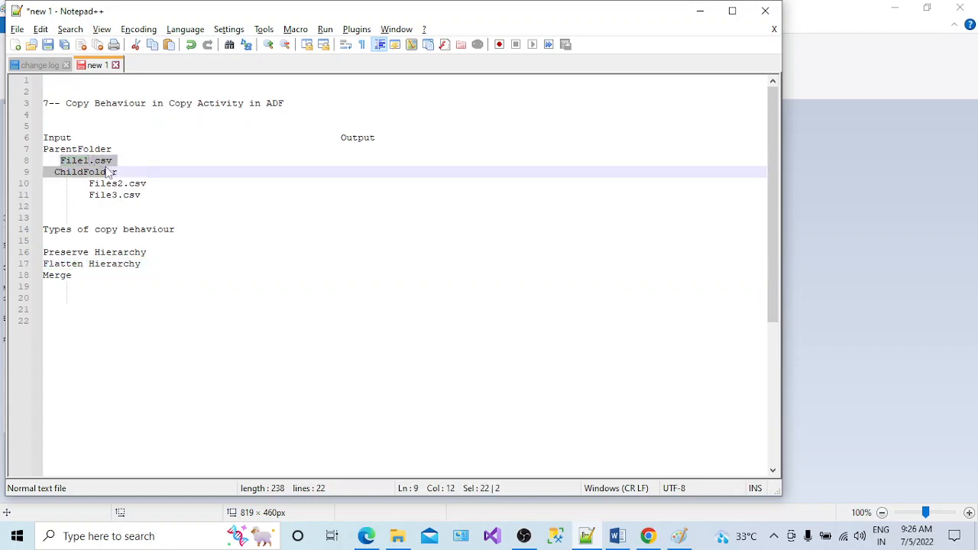
Add "Outputfolder" under the Output heading, on the ParentFolder line.
{"action": "left_click", "coordinate": [349, 148]}
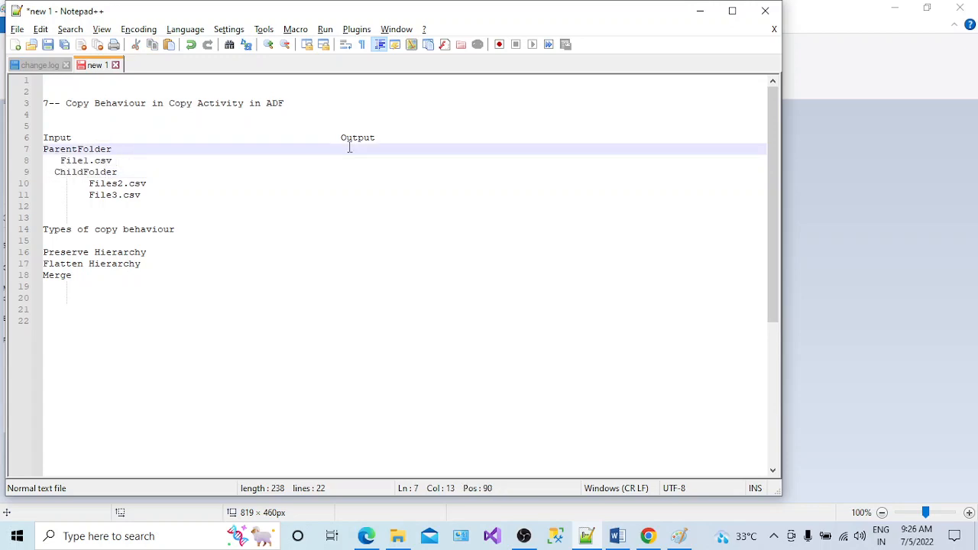
{"action": "key", "text": "Tab"}
{"action": "key", "text": "Tab"}
{"action": "key", "text": "Tab"}
{"action": "key", "text": "Tab"}
{"action": "key", "text": "Tab"}
{"action": "key", "text": "Tab"}
{"action": "key", "text": "Tab"}
{"action": "key", "text": "Tab"}
{"action": "key", "text": "Tab"}
{"action": "key", "text": "Tab"}
{"action": "type", "text": "Output"}
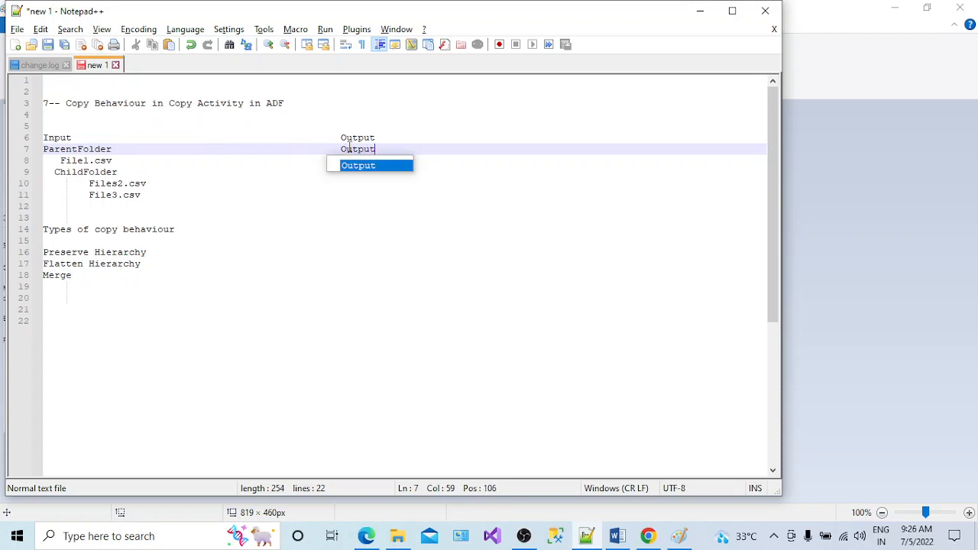
{"action": "type", "text": "fo"}
{"action": "key", "text": "BackSpace"}
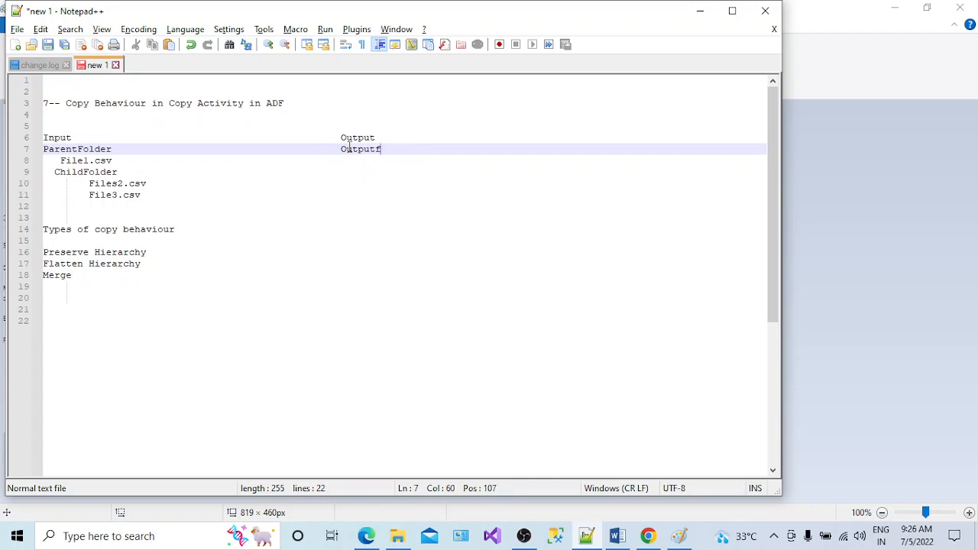
{"action": "type", "text": "older"}
Add "File1.csv" directly below Outputfolder in the Output column, on the input File1.csv line.
{"action": "left_click", "coordinate": [345, 163]}
{"action": "key", "text": "Tab"}
{"action": "key", "text": "Tab"}
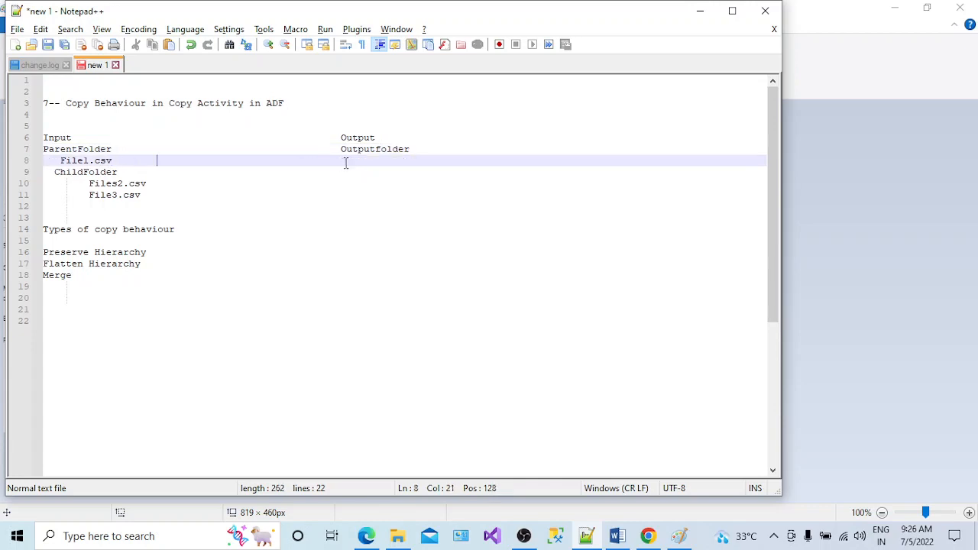
{"action": "key", "text": "Tab"}
{"action": "key", "text": "Tab"}
{"action": "key", "text": "Tab"}
{"action": "key", "text": "Tab"}
{"action": "key", "text": "Tab"}
{"action": "key", "text": "Tab"}
{"action": "key", "text": "Tab"}
{"action": "type", "text": "File"}
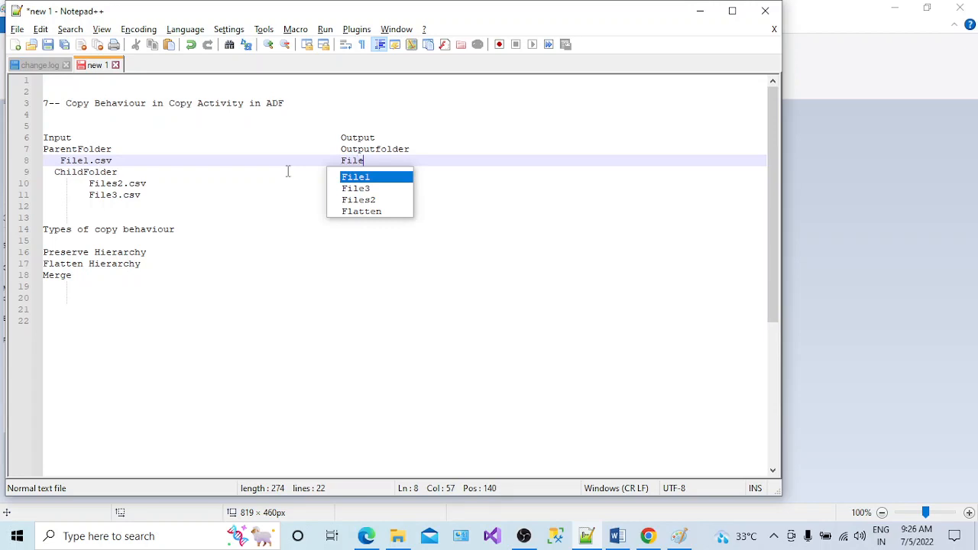
{"action": "type", "text": "1.csv"}
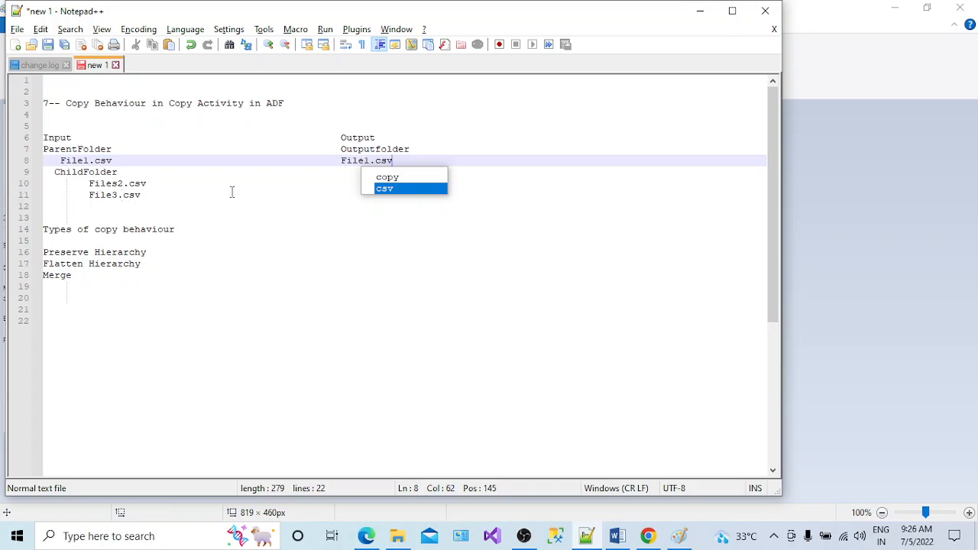
{"action": "key", "text": "Escape"}
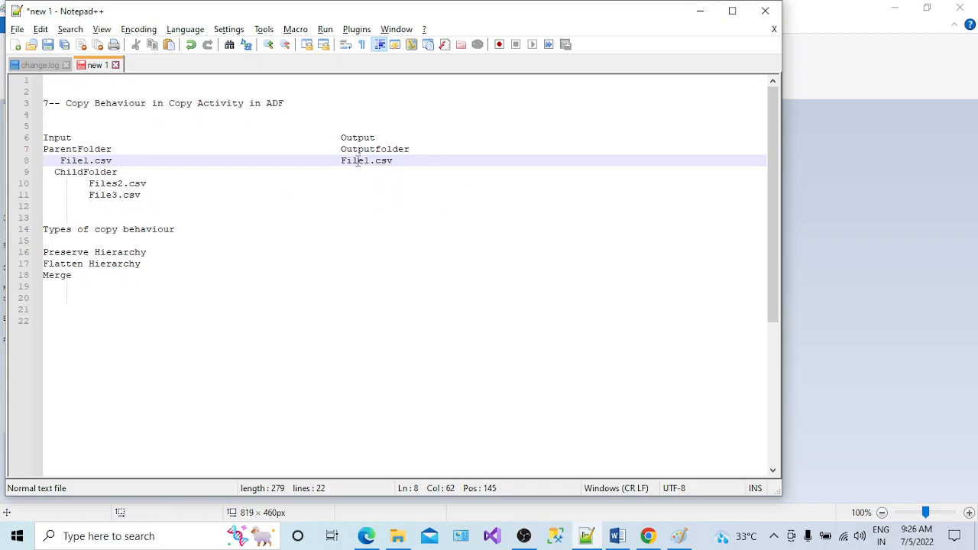
Add "File2.csv" to the Output column on the ChildFolder line, aligned with the entry above.
{"action": "left_click", "coordinate": [343, 174]}
{"action": "key", "text": "Tab"}
{"action": "key", "text": "Tab"}
{"action": "key", "text": "Tab"}
{"action": "key", "text": "Tab"}
{"action": "key", "text": "Tab"}
{"action": "key", "text": "Tab"}
{"action": "key", "text": "Tab"}
{"action": "key", "text": "Tab"}
{"action": "key", "text": "Tab"}
{"action": "key", "text": "Tab"}
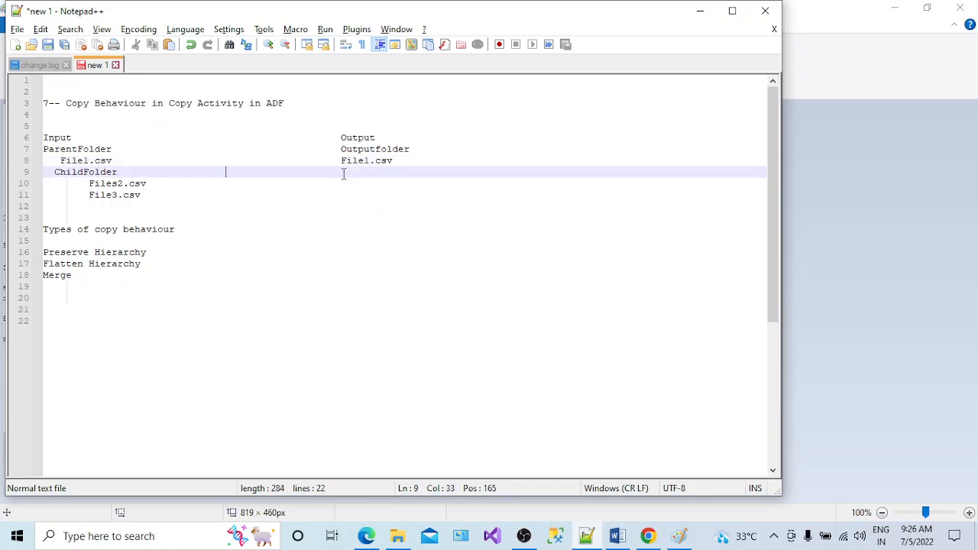
{"action": "type", "text": "Fil"}
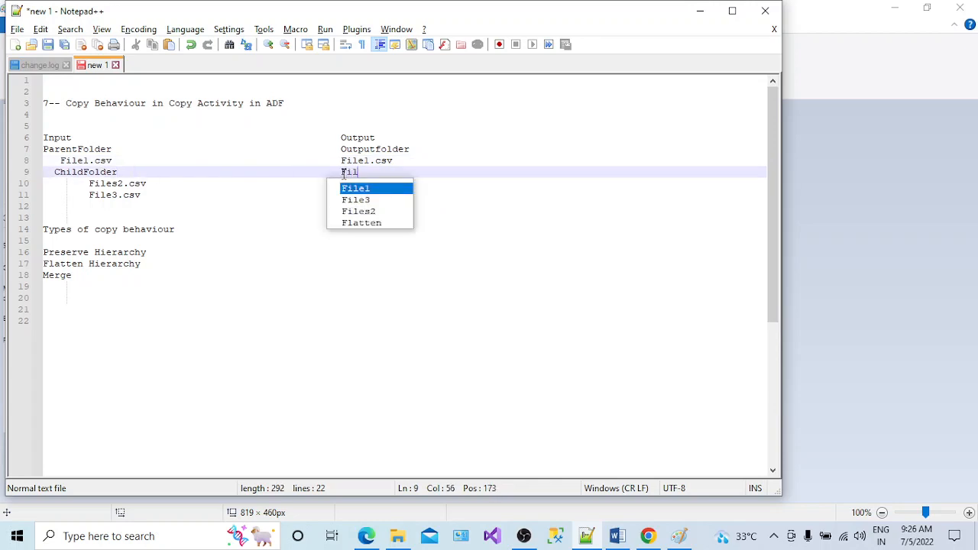
{"action": "type", "text": "e2"}
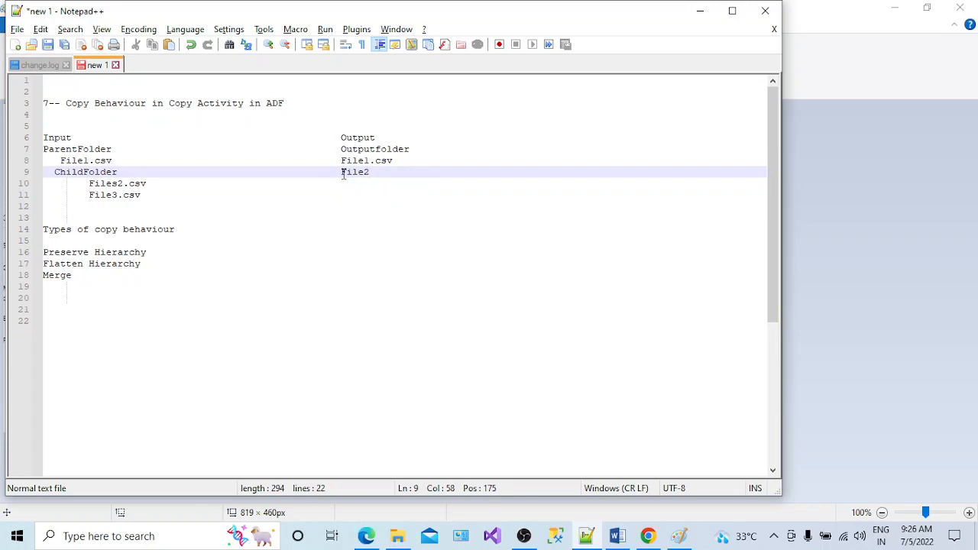
{"action": "type", "text": ".csv"}
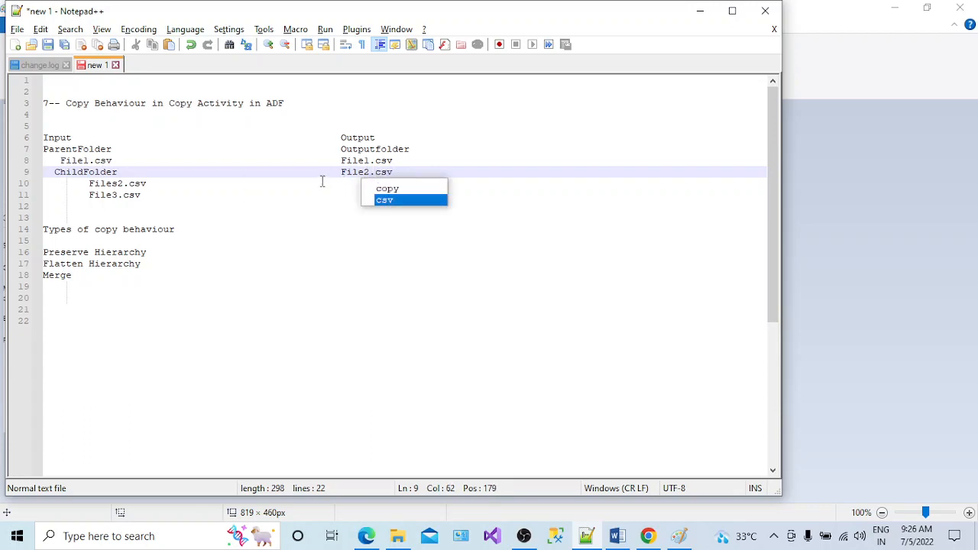
Add "File3.csv" to the Output column on the Files2.csv line, aligned with the other output files.
{"action": "left_click", "coordinate": [330, 186]}
{"action": "key", "text": "Tab"}
{"action": "key", "text": "Tab"}
{"action": "key", "text": "Tab"}
{"action": "key", "text": "Tab"}
{"action": "key", "text": "Tab"}
{"action": "key", "text": "Tab"}
{"action": "key", "text": "Tab"}
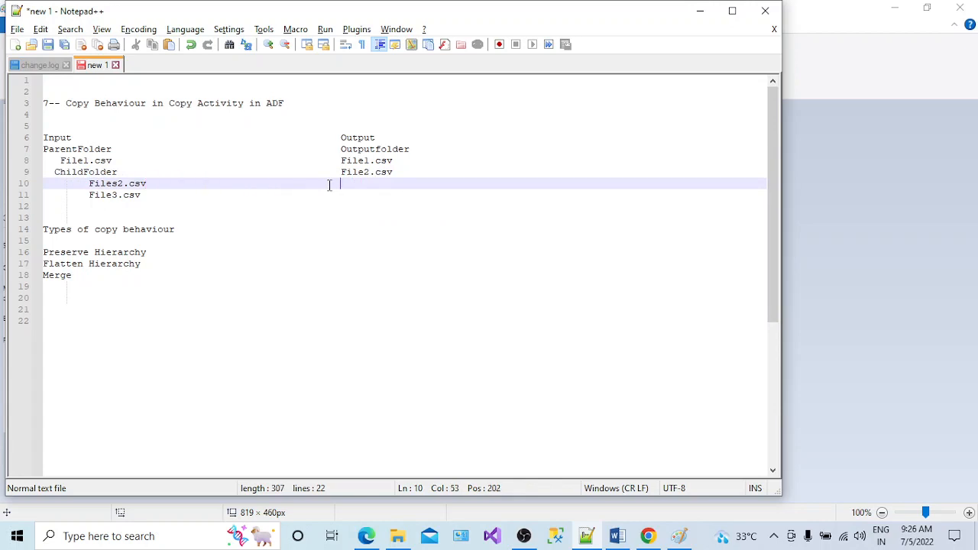
{"action": "type", "text": "File"}
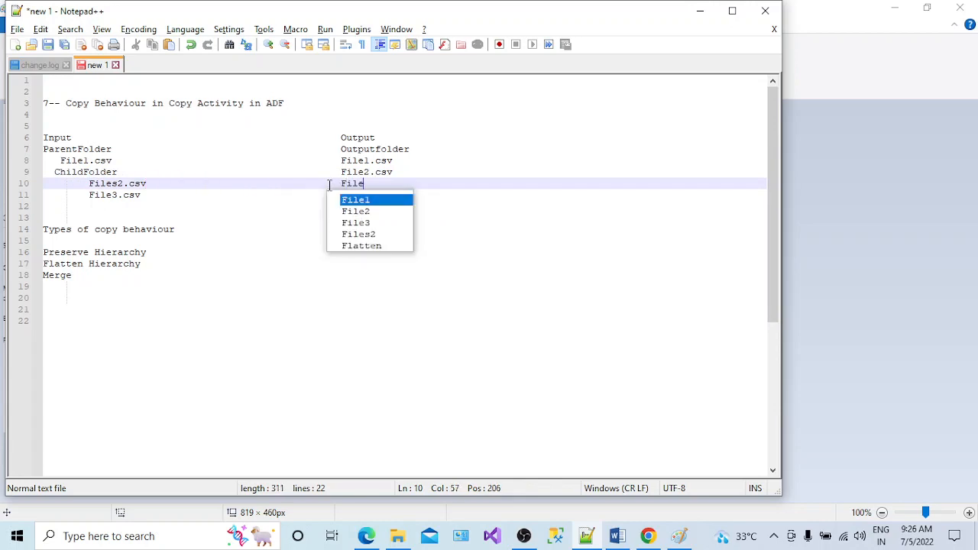
{"action": "type", "text": "3.csv"}
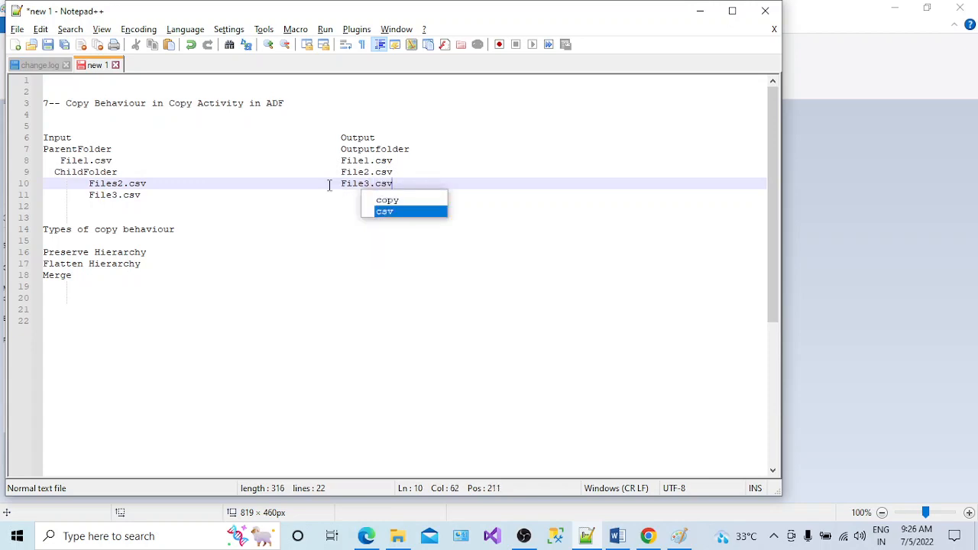
Review the three files listed under Outputfolder against the Flatten Hierarchy copy behaviour.
{"action": "left_click", "coordinate": [341, 162]}
{"action": "left_click_drag", "start_coordinate": [340, 161], "coordinate": [398, 189]}
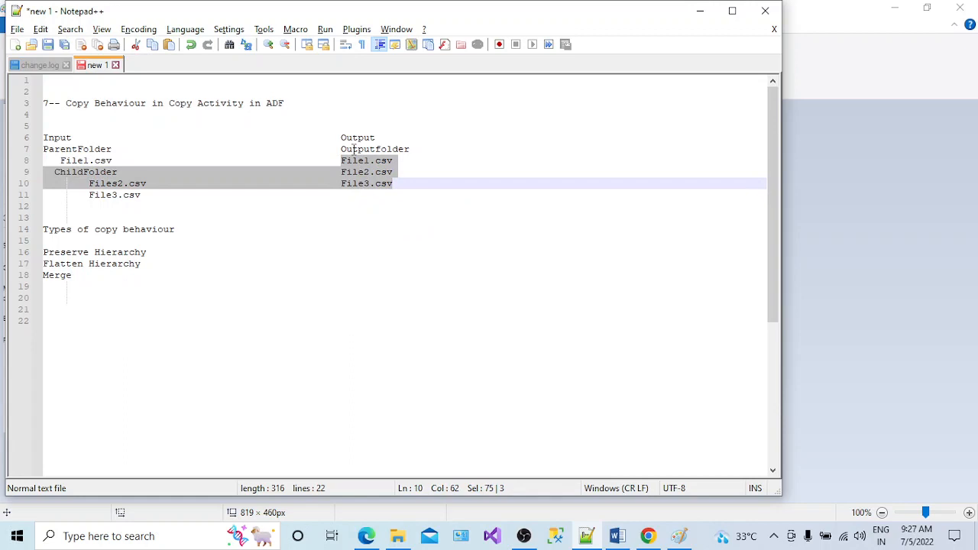
{"action": "left_click", "coordinate": [106, 264]}
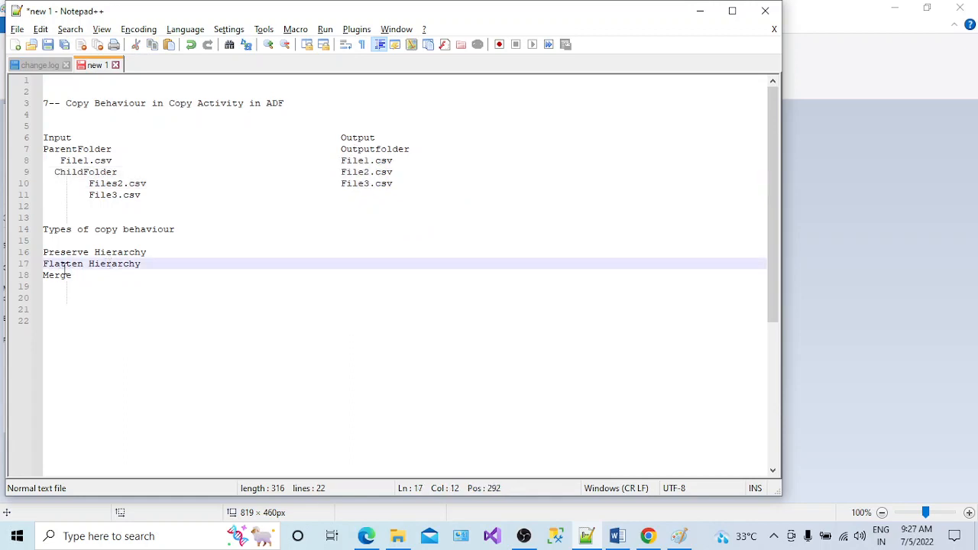
{"action": "left_click", "coordinate": [343, 150]}
{"action": "left_click_drag", "start_coordinate": [341, 160], "coordinate": [394, 185]}
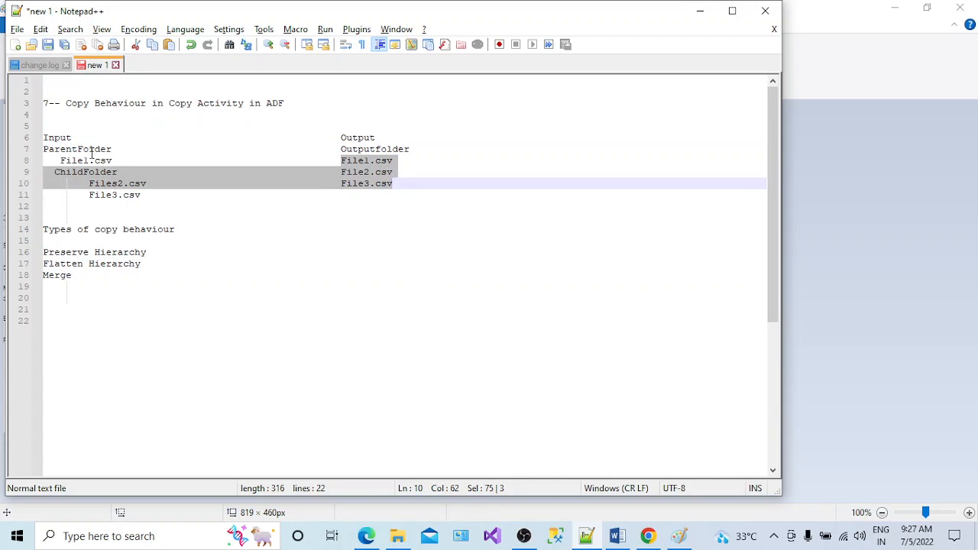
Add a GrandChildFolder below File3.csv in the input ChildFolder, with an indented File4.csv beneath it.
{"action": "left_click", "coordinate": [66, 149]}
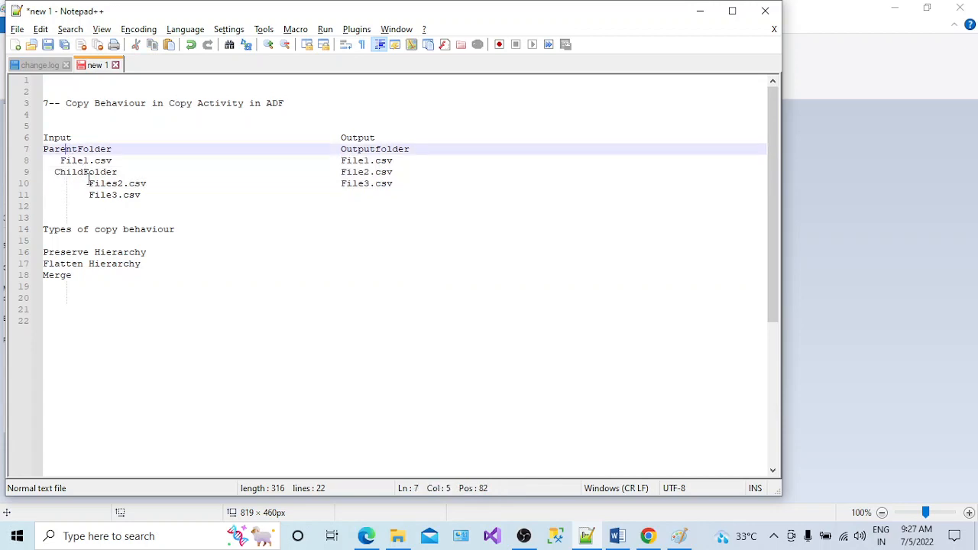
{"action": "left_click", "coordinate": [83, 172]}
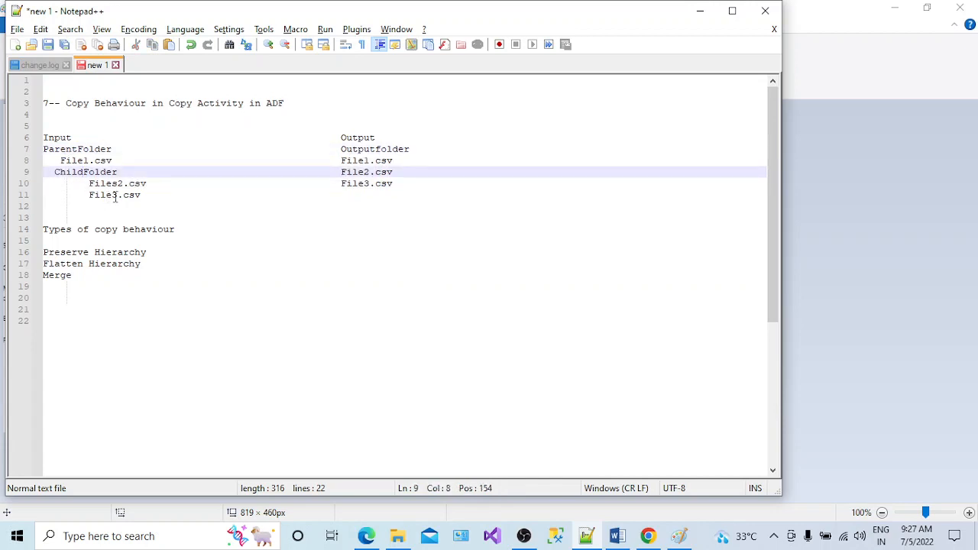
{"action": "left_click", "coordinate": [149, 196]}
{"action": "key", "text": "Return"}
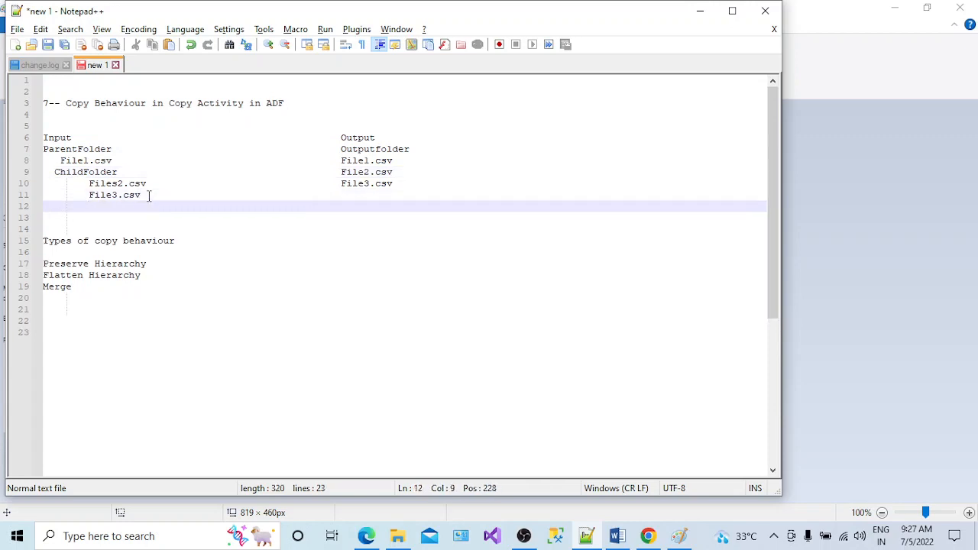
{"action": "type", "text": "GrandChildFolder"}
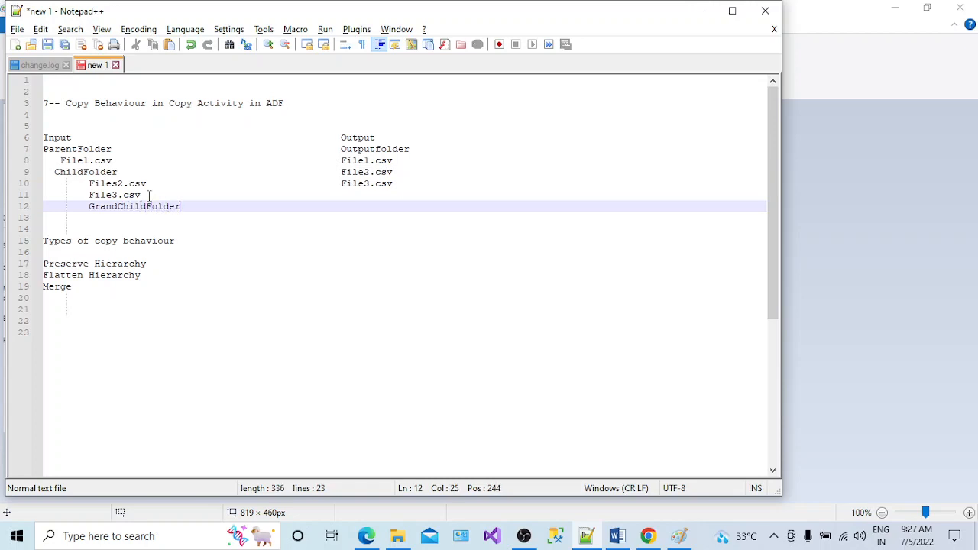
{"action": "key", "text": "Return"}
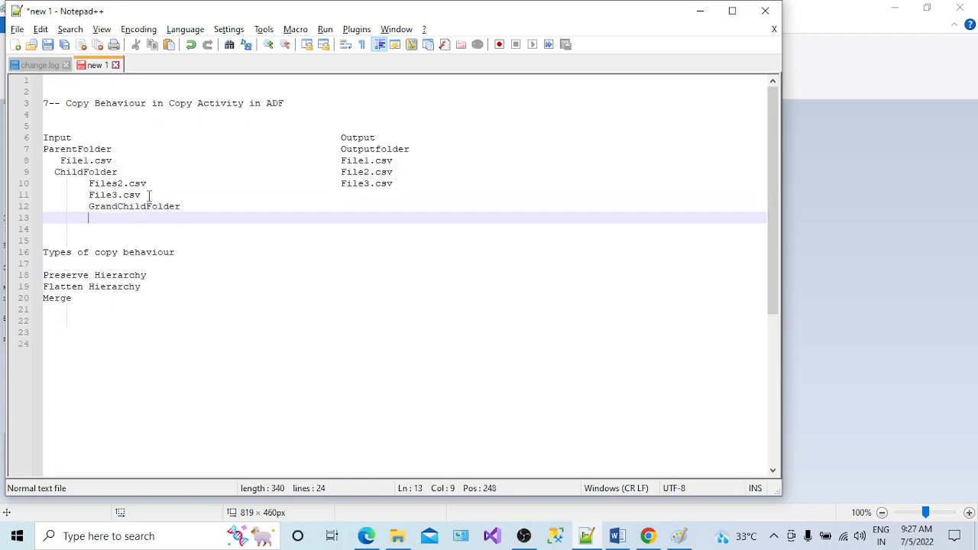
{"action": "key", "text": "Tab"}
{"action": "type", "text": "File4.csv"}
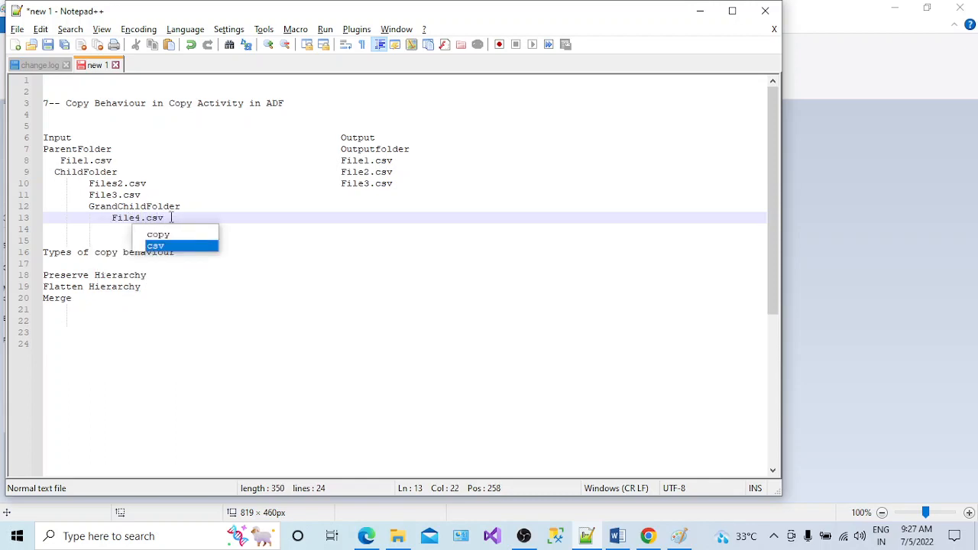
Add "File4.csv" to the Output column on the input File3.csv line, aligned with the output files above.
{"action": "double_click", "coordinate": [73, 289]}
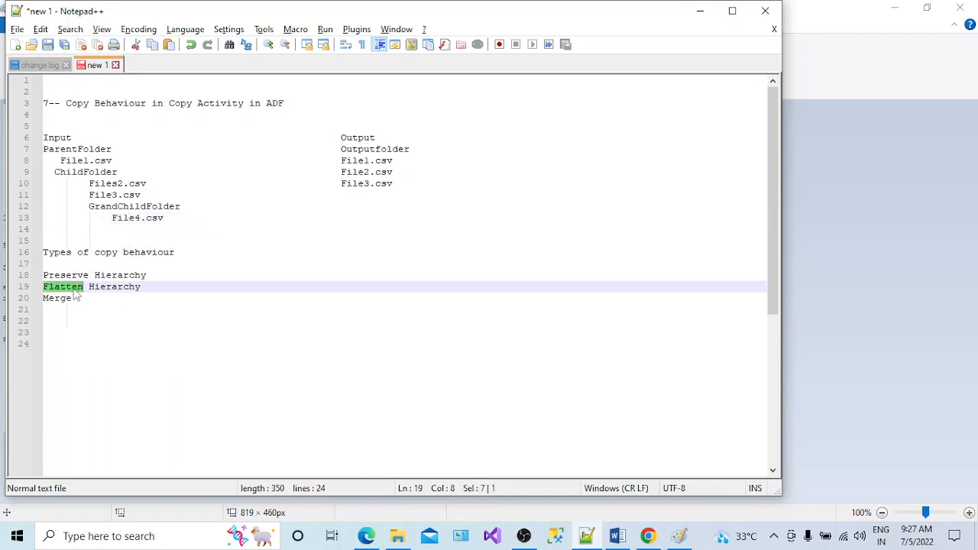
{"action": "left_click", "coordinate": [347, 193]}
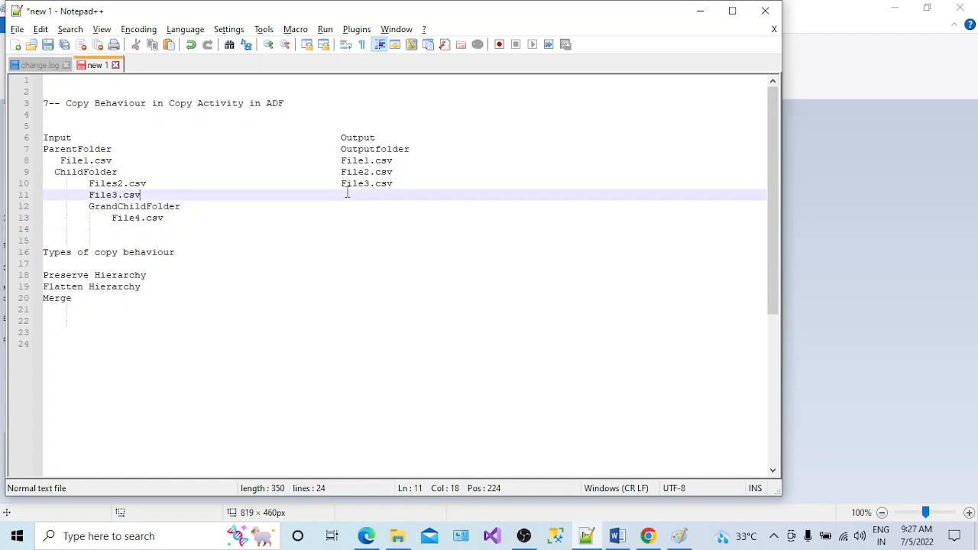
{"action": "key", "text": "Tab"}
{"action": "key", "text": "Tab"}
{"action": "key", "text": "Tab"}
{"action": "key", "text": "Tab"}
{"action": "key", "text": "Tab"}
{"action": "key", "text": "Tab"}
{"action": "key", "text": "Tab"}
{"action": "type", "text": "Fl"}
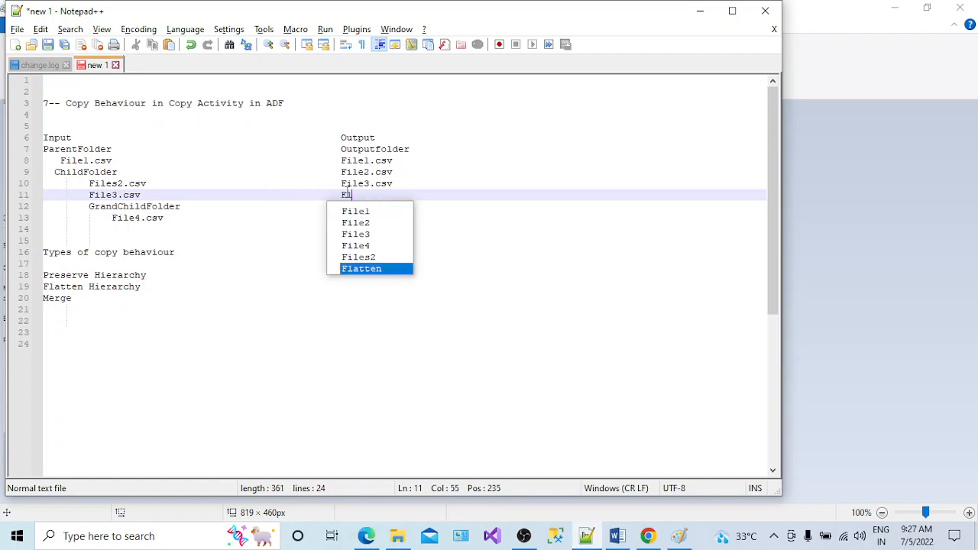
{"action": "key", "text": "BackSpace"}
{"action": "type", "text": "ile4"}
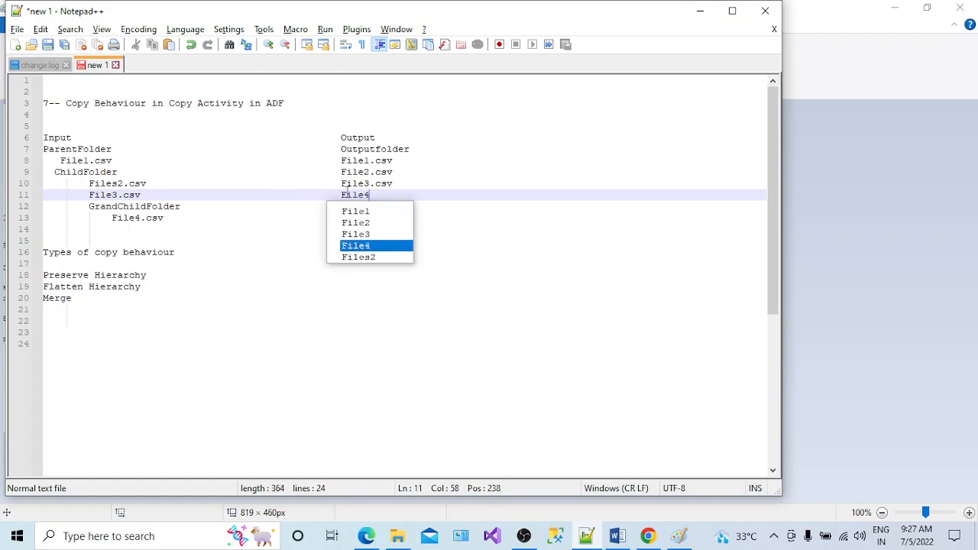
{"action": "key", "text": "Escape"}
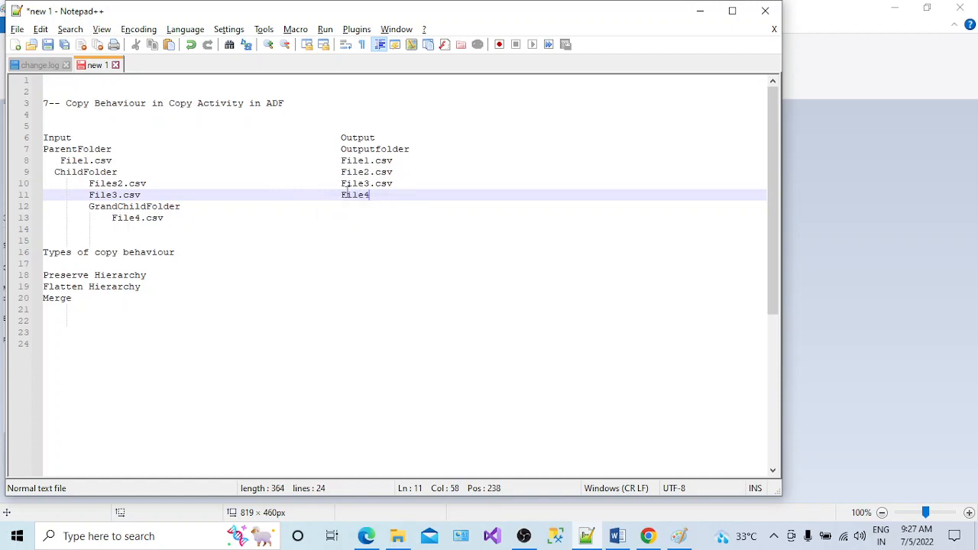
{"action": "type", "text": ".sc"}
{"action": "key", "text": "BackSpace"}
{"action": "type", "text": "cv"}
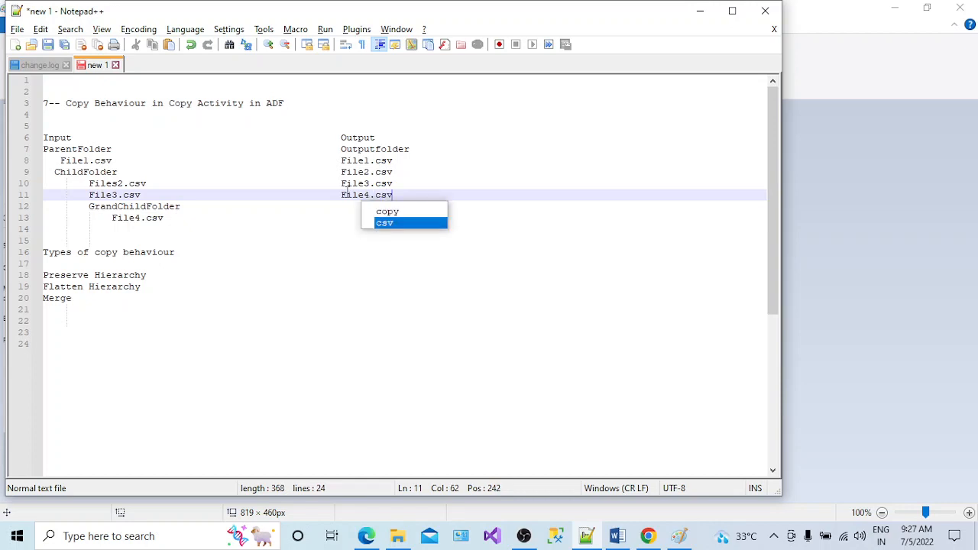
{"action": "left_click", "coordinate": [220, 230]}
Review the Merge copy behaviour against the listed input files and the Output column.
{"action": "double_click", "coordinate": [68, 299]}
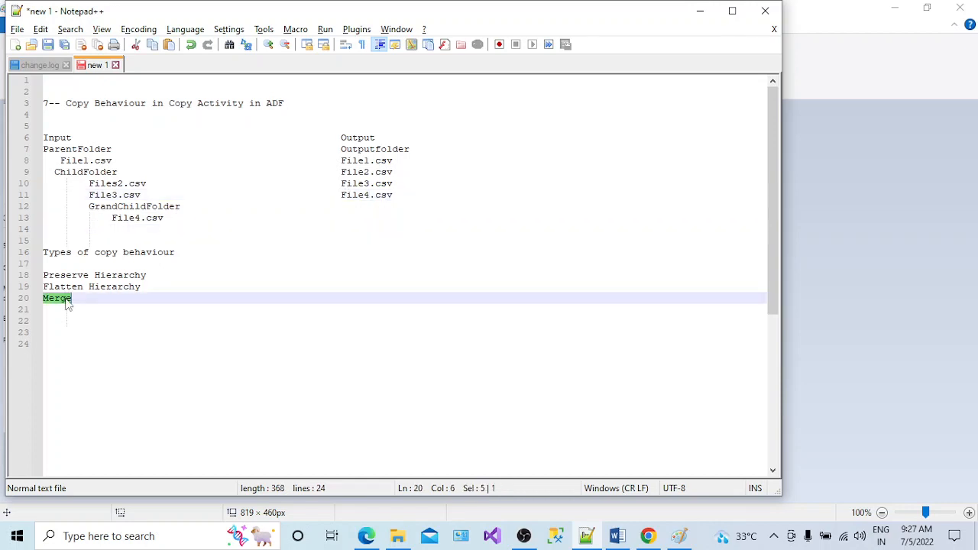
{"action": "left_click", "coordinate": [77, 299]}
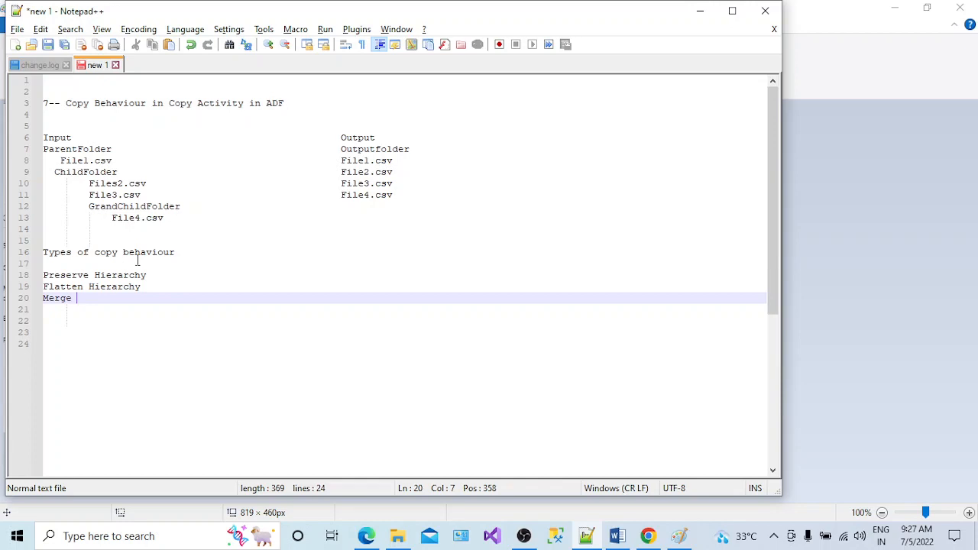
{"action": "double_click", "coordinate": [66, 298]}
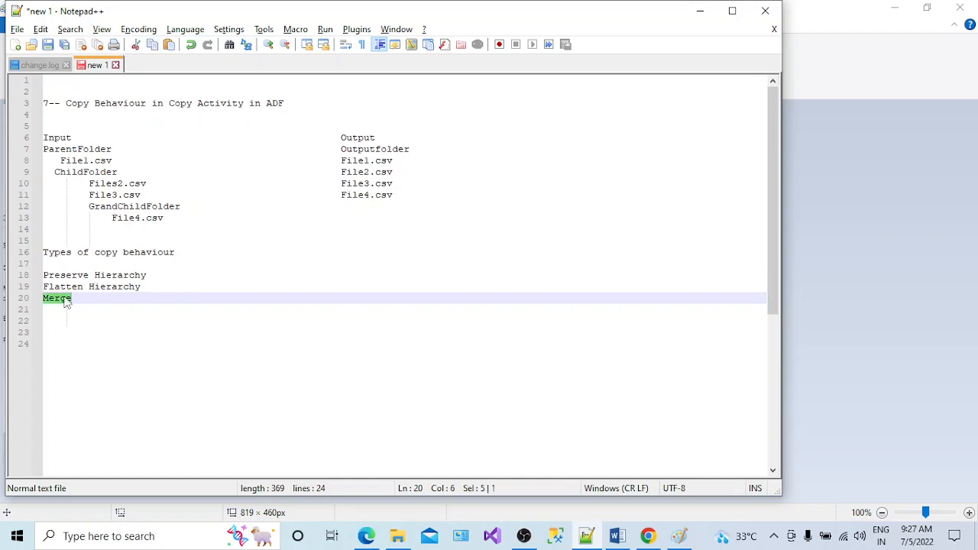
{"action": "left_click", "coordinate": [114, 183]}
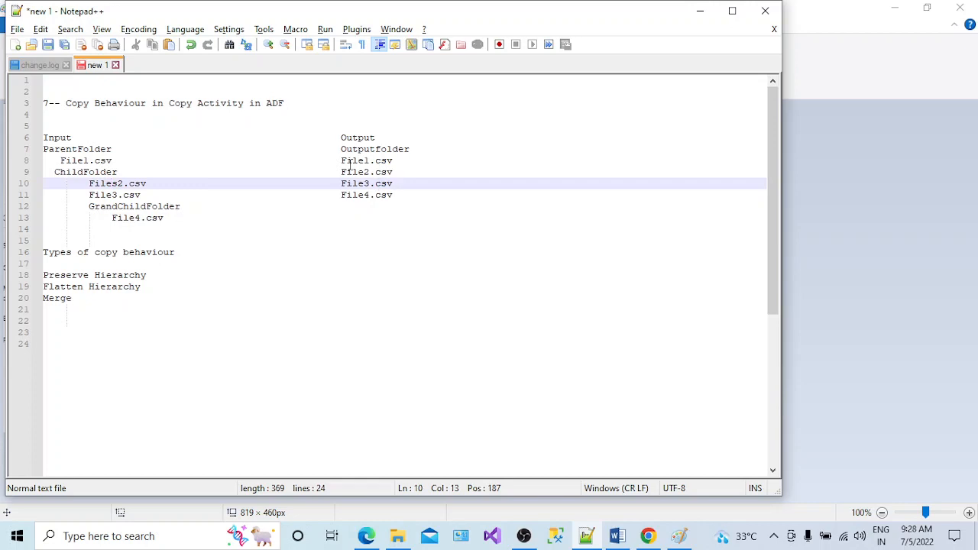
{"action": "left_click", "coordinate": [456, 140]}
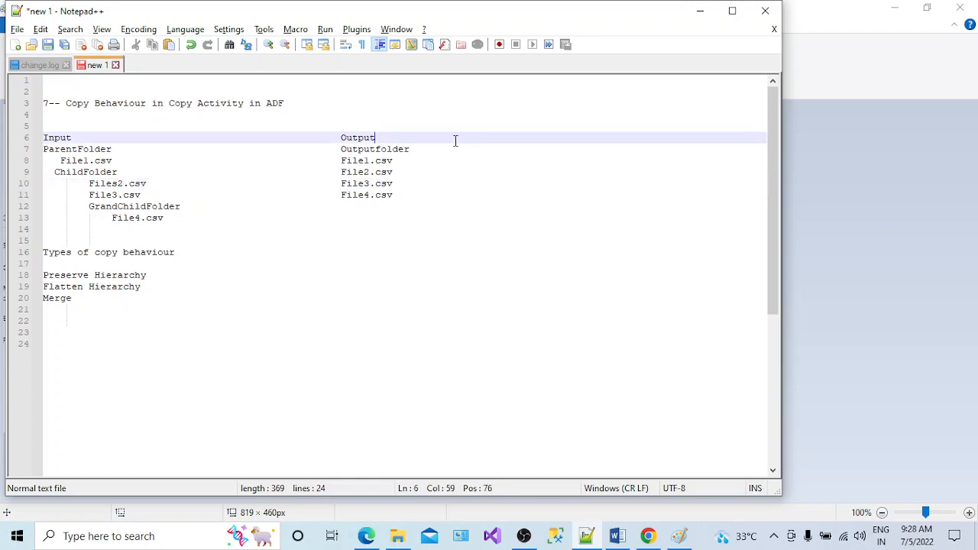
{"action": "left_click", "coordinate": [134, 298]}
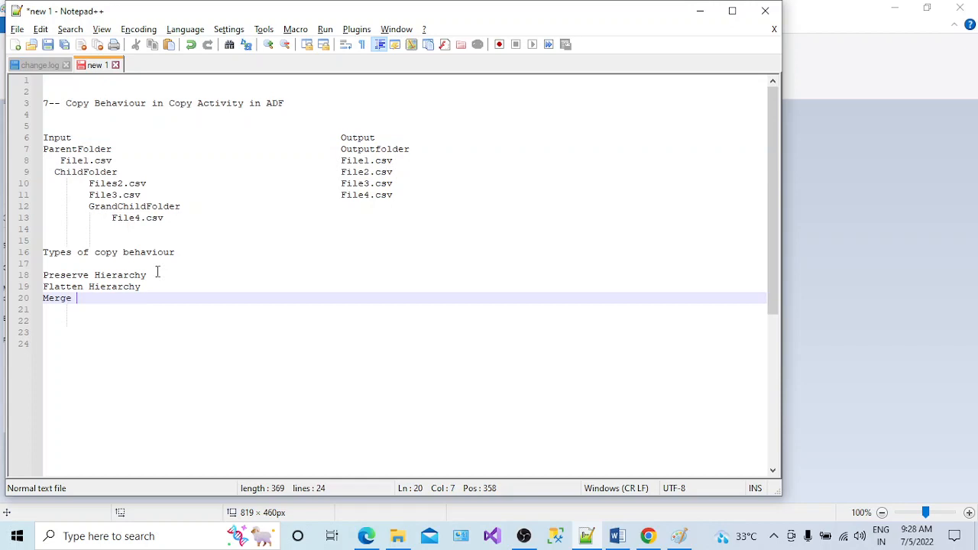
Append record counts to the input files: (2) for File1.csv, (3) for Files2.csv, (2) for File3.csv and (3) for File4.csv.
{"action": "left_click", "coordinate": [121, 159]}
{"action": "type", "text": "(2)"}
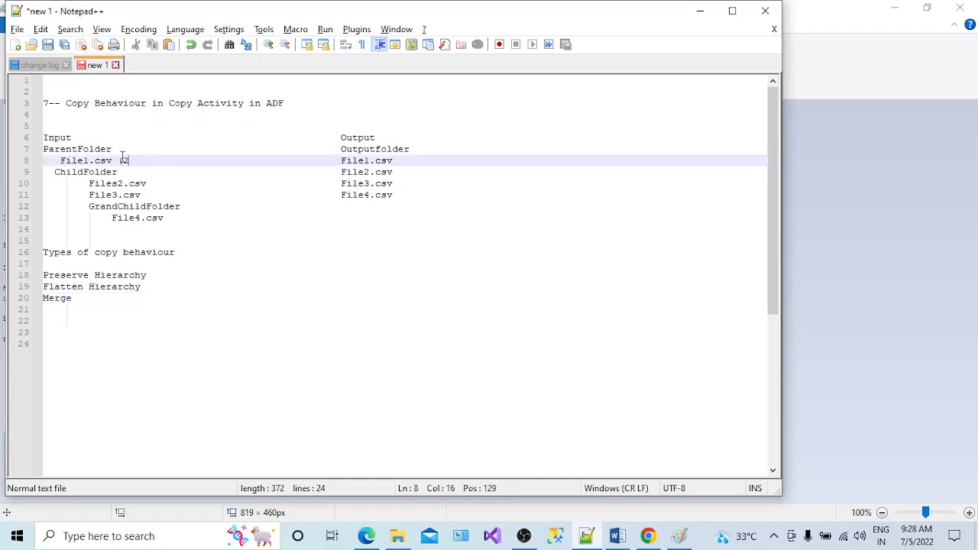
{"action": "left_click", "coordinate": [153, 182]}
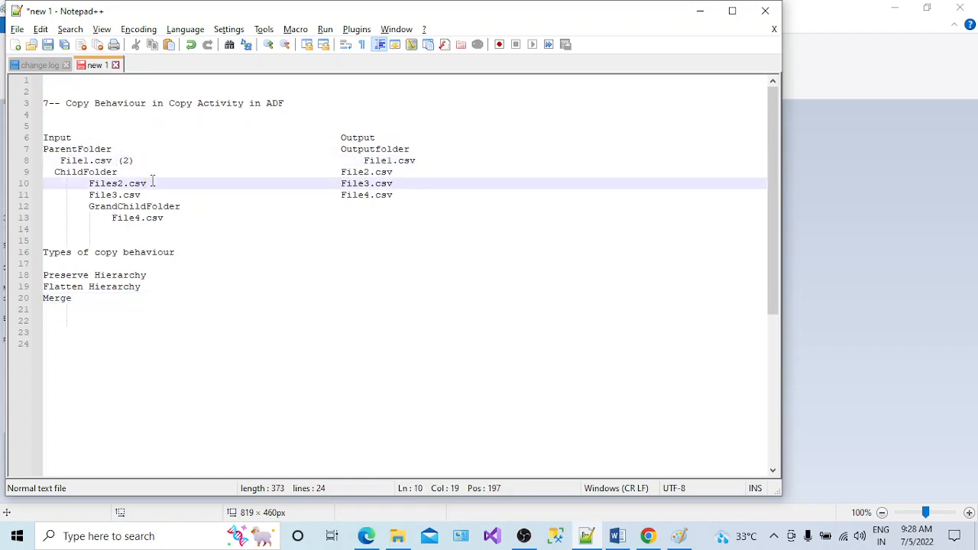
{"action": "type", "text": "(2"}
{"action": "key", "text": "BackSpace"}
{"action": "type", "text": "3)"}
{"action": "left_click", "coordinate": [156, 195]}
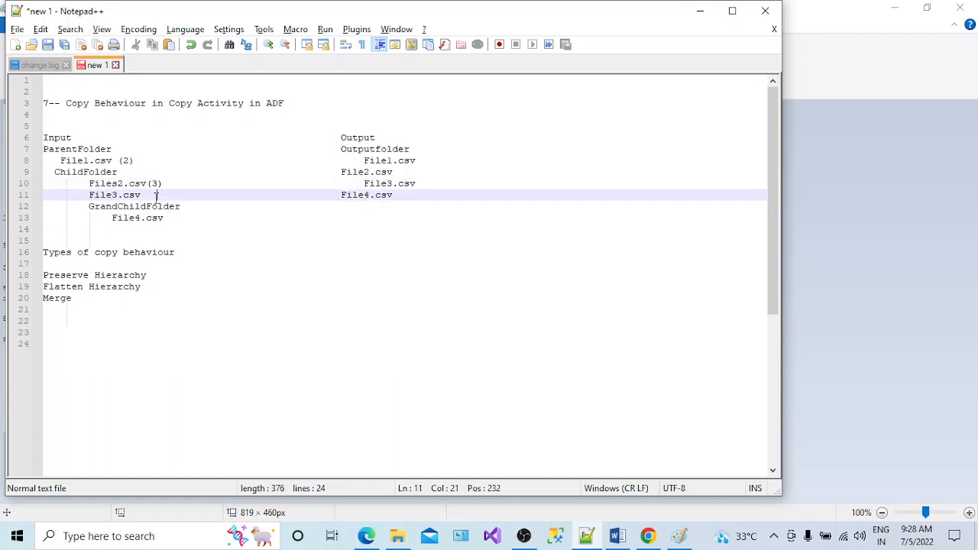
{"action": "type", "text": "(2)"}
{"action": "left_click", "coordinate": [172, 219]}
{"action": "type", "text": "("}
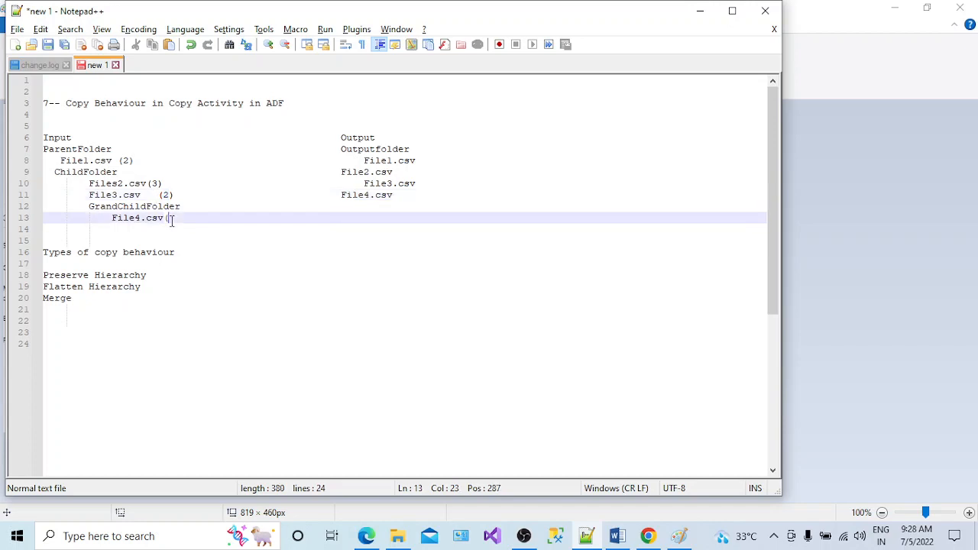
{"action": "type", "text": "3)"}
Note the Merge output as "Fileautogenertedanme(10 reocrds)" in the Output column on the input File4.csv line.
{"action": "left_click", "coordinate": [80, 297]}
{"action": "double_click", "coordinate": [61, 298]}
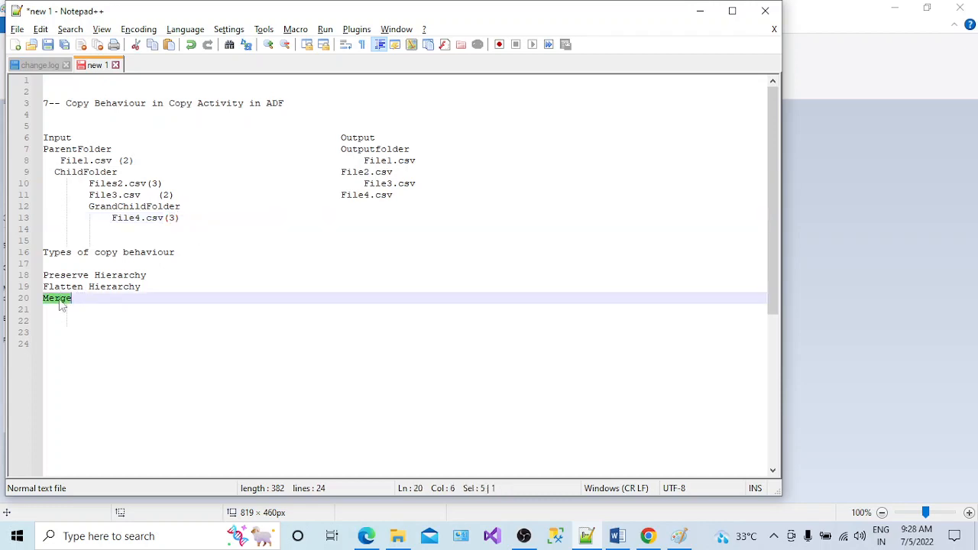
{"action": "left_click", "coordinate": [361, 223]}
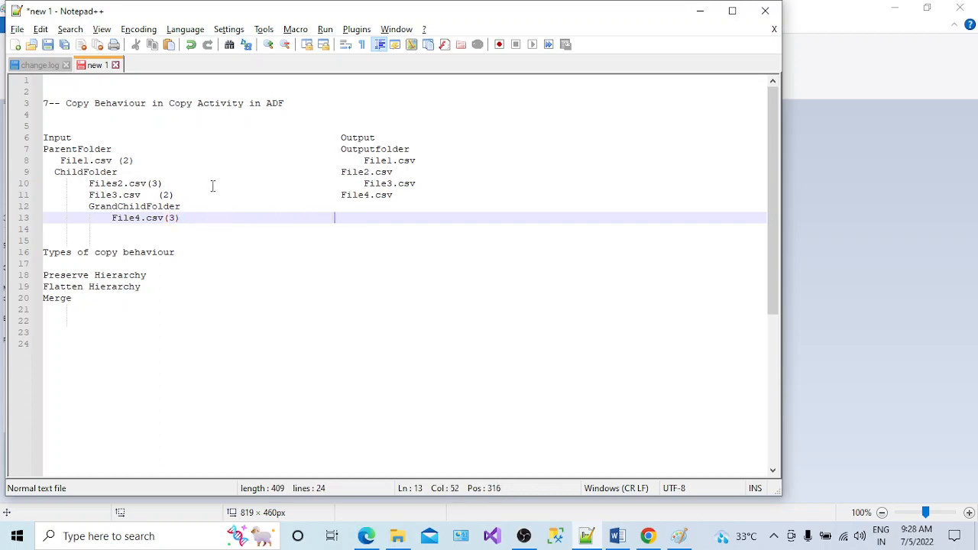
{"action": "type", "text": "F"}
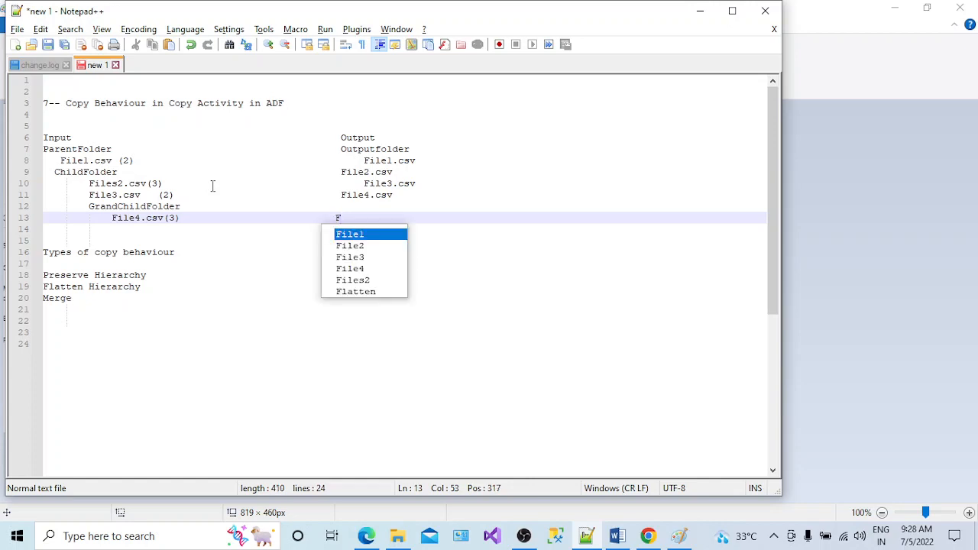
{"action": "type", "text": "ileautogen"}
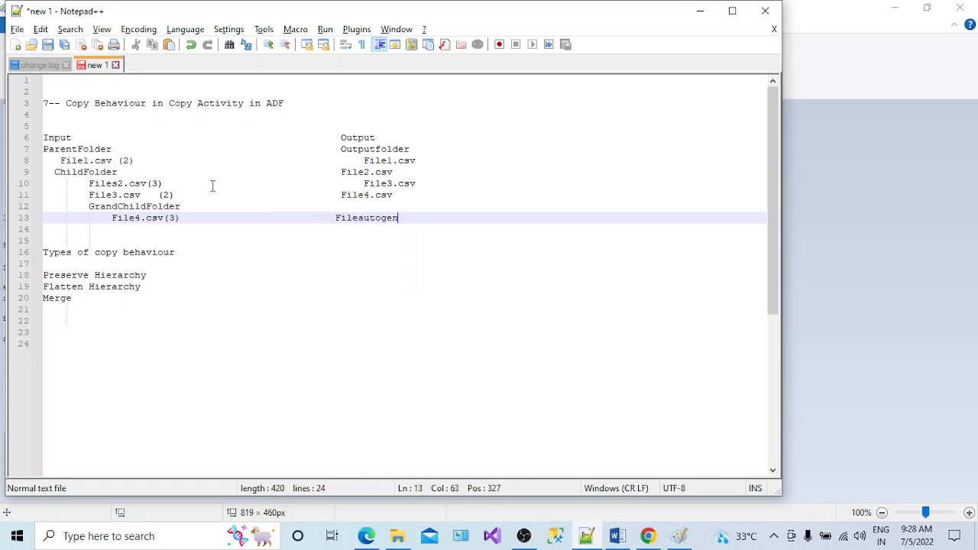
{"action": "type", "text": "ertedanme(10 reoc"}
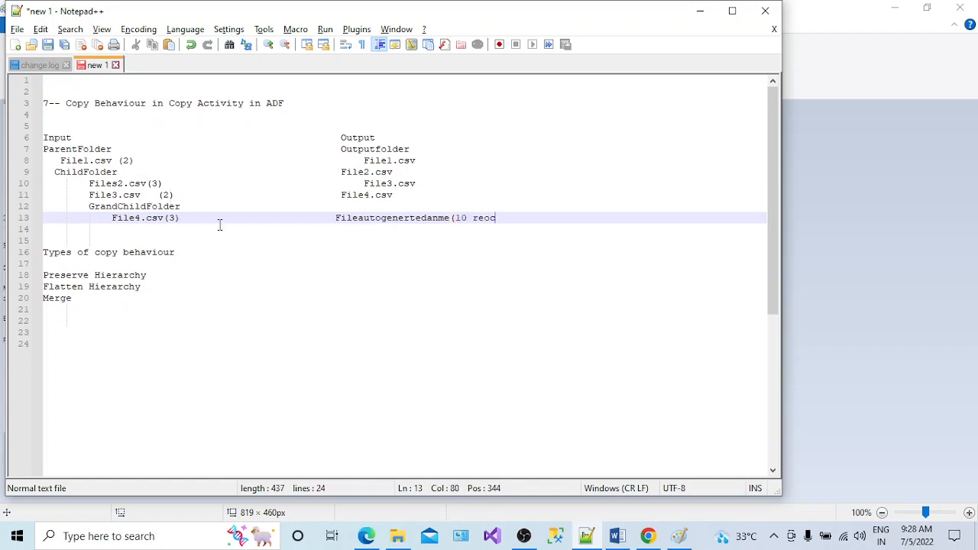
{"action": "type", "text": "rds)"}
Review the three copy behaviour types: Preserve Hierarchy, Flatten Hierarchy and Merge.
{"action": "left_click", "coordinate": [66, 275]}
{"action": "double_click", "coordinate": [68, 289]}
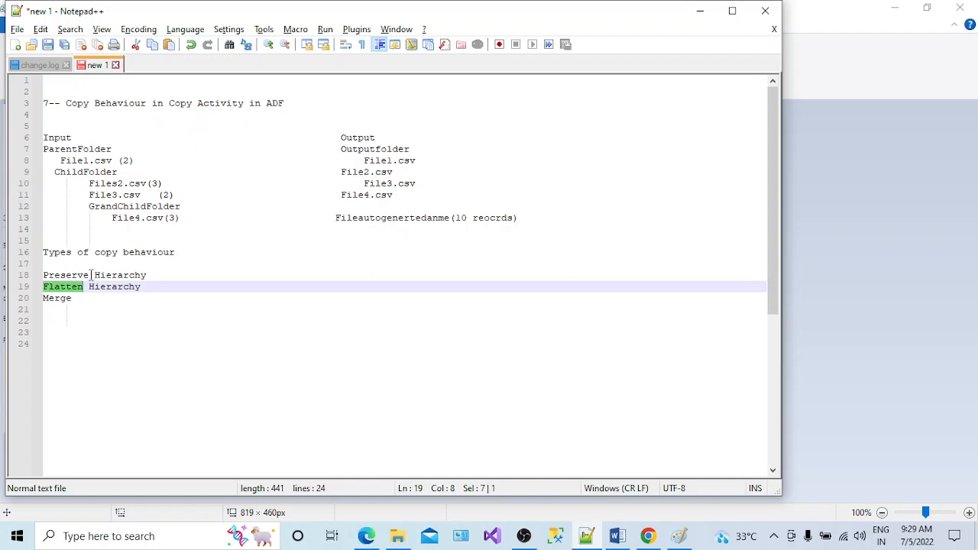
{"action": "left_click", "coordinate": [64, 275]}
{"action": "double_click", "coordinate": [61, 286]}
{"action": "double_click", "coordinate": [63, 299]}
{"action": "double_click", "coordinate": [63, 275]}
{"action": "left_click", "coordinate": [66, 287]}
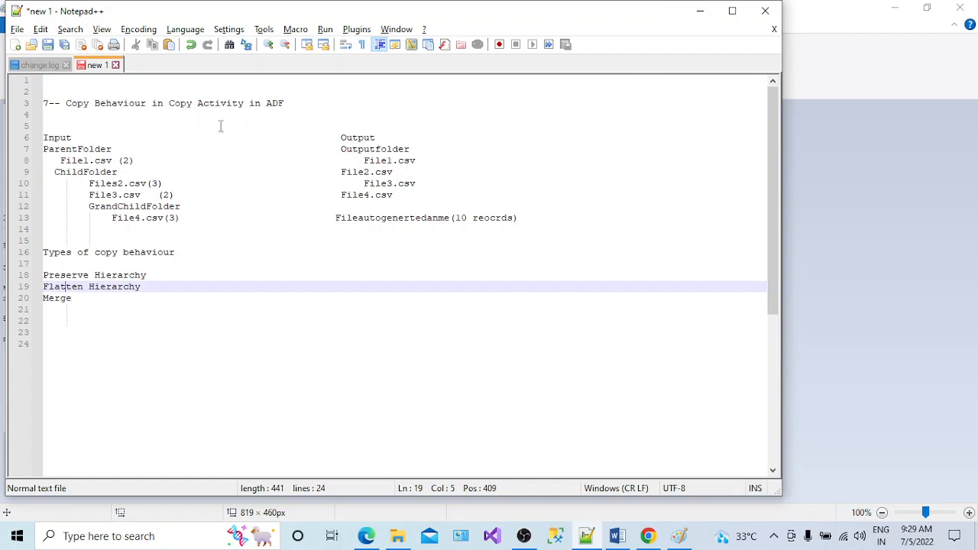
Annotate the Input heading with "(blob storage)" and the Output heading with "(adls account)".
{"action": "left_click", "coordinate": [88, 139]}
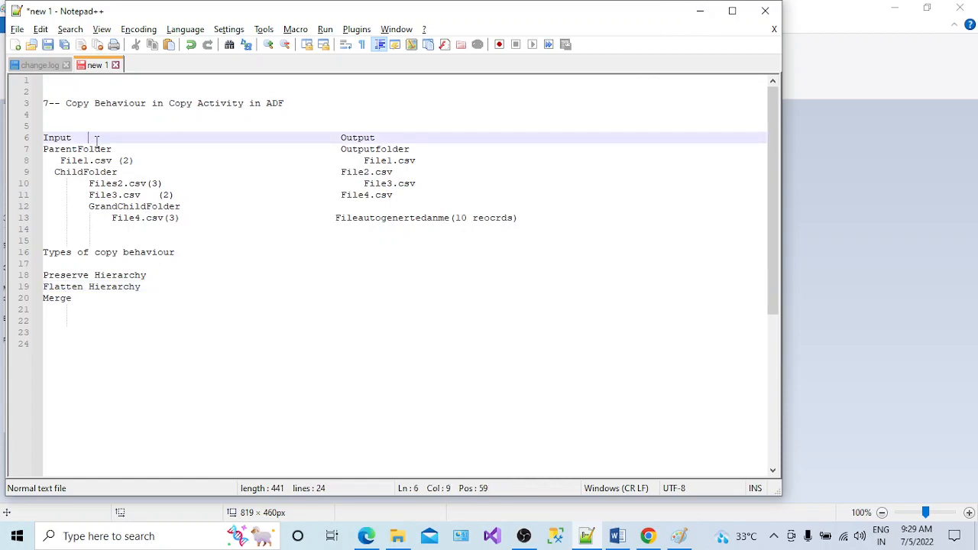
{"action": "type", "text": "(blob stoarge"}
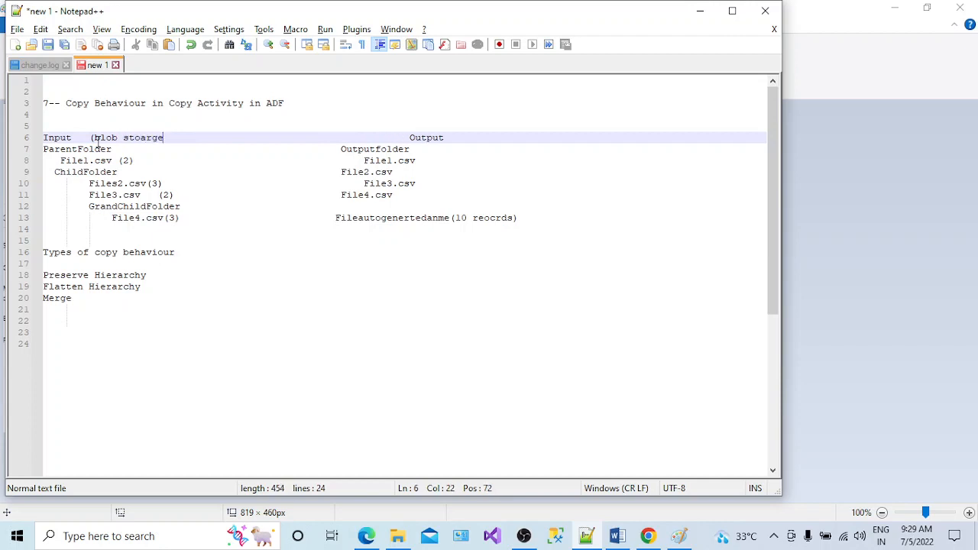
{"action": "key", "text": "BackSpace"}
{"action": "key", "text": "BackSpace"}
{"action": "key", "text": "BackSpace"}
{"action": "key", "text": "BackSpace"}
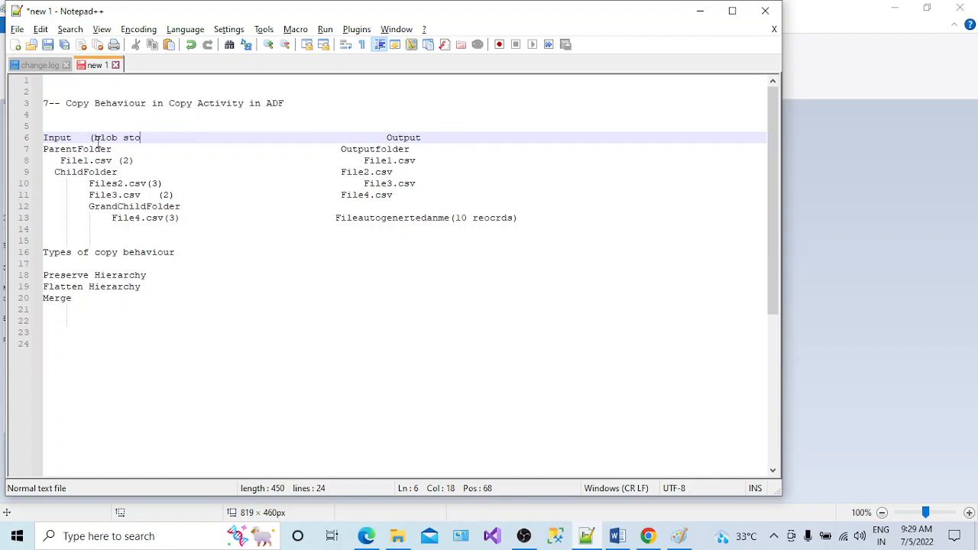
{"action": "type", "text": "rage)"}
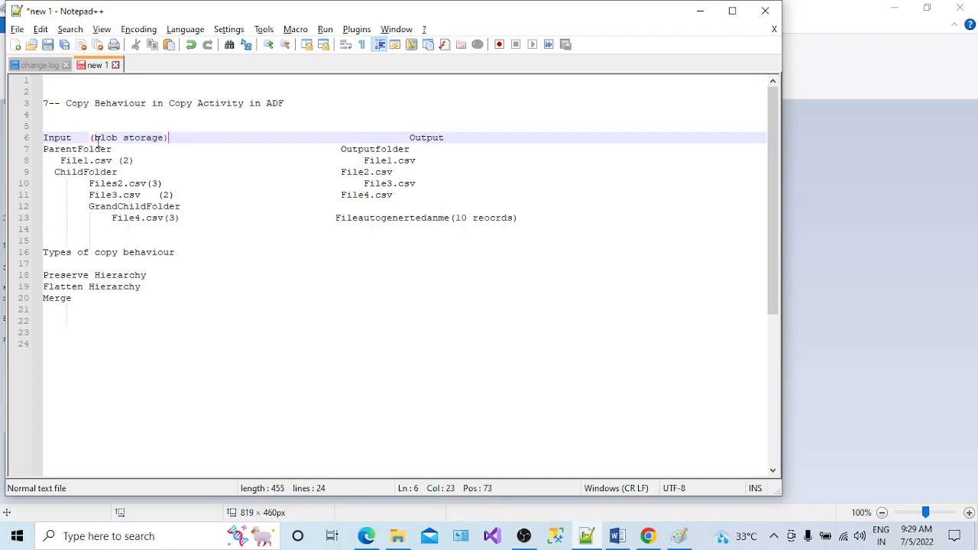
{"action": "left_click", "coordinate": [448, 138]}
{"action": "type", "text": "Output(adls account)"}
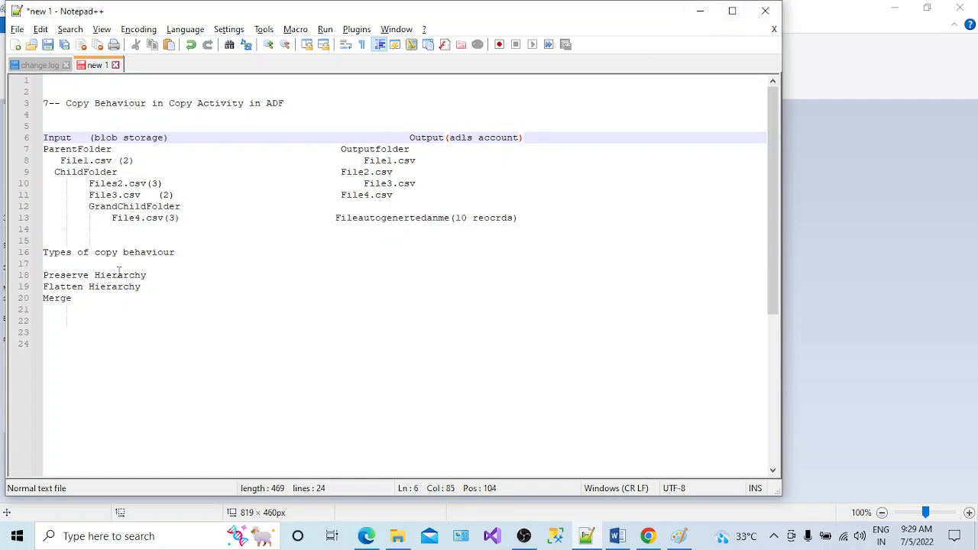
Highlight the input folder structure from ParentFolder through File4.csv(3).
{"action": "left_click_drag", "start_coordinate": [47, 150], "coordinate": [180, 218]}
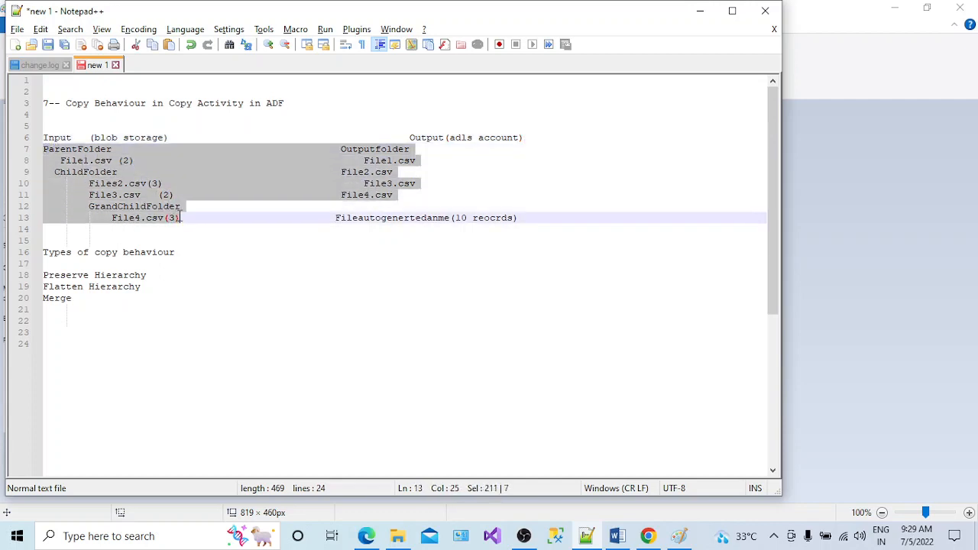
Switch from the Notepad++ notes to the Azure portal in Edge and open the rg02 resource group.
{"action": "left_click", "coordinate": [129, 195]}
{"action": "left_click", "coordinate": [117, 138]}
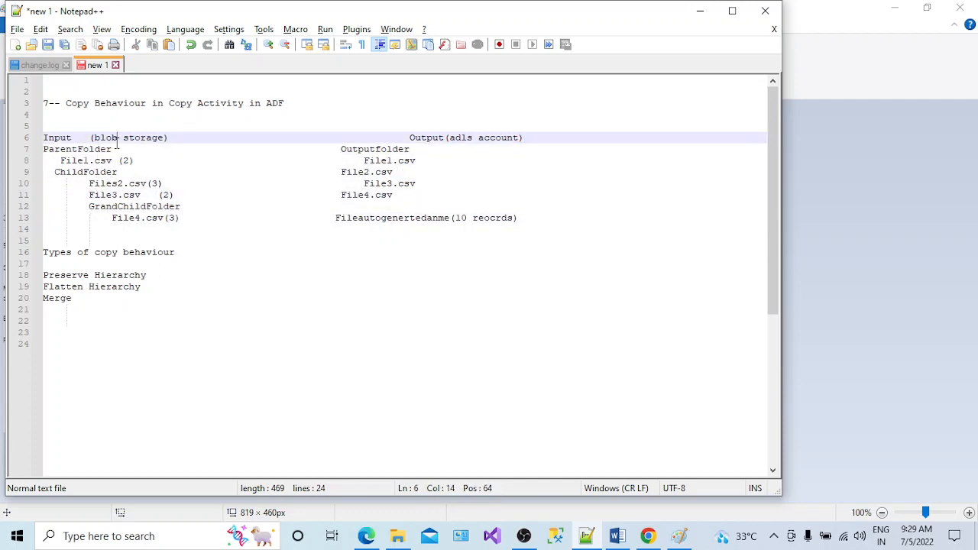
{"action": "left_click", "coordinate": [700, 11]}
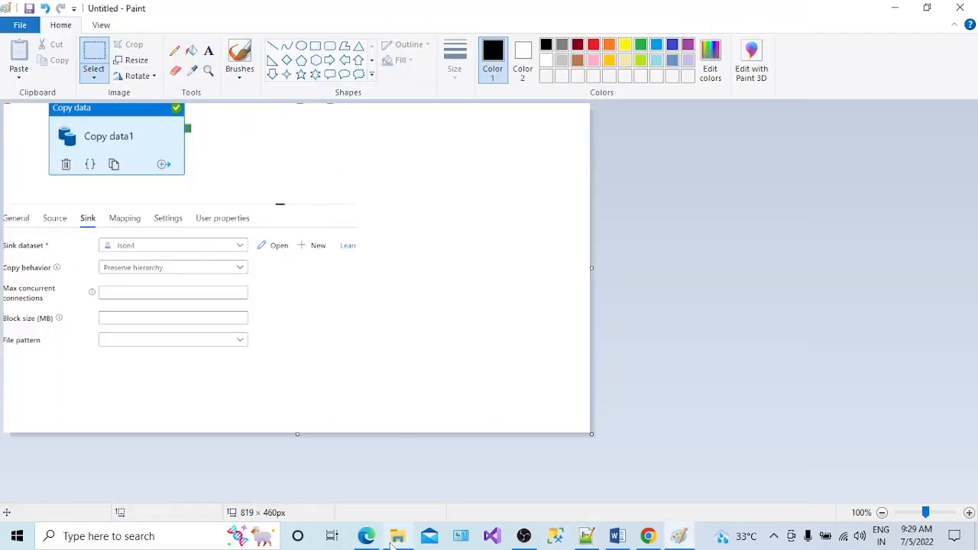
{"action": "left_click", "coordinate": [368, 537]}
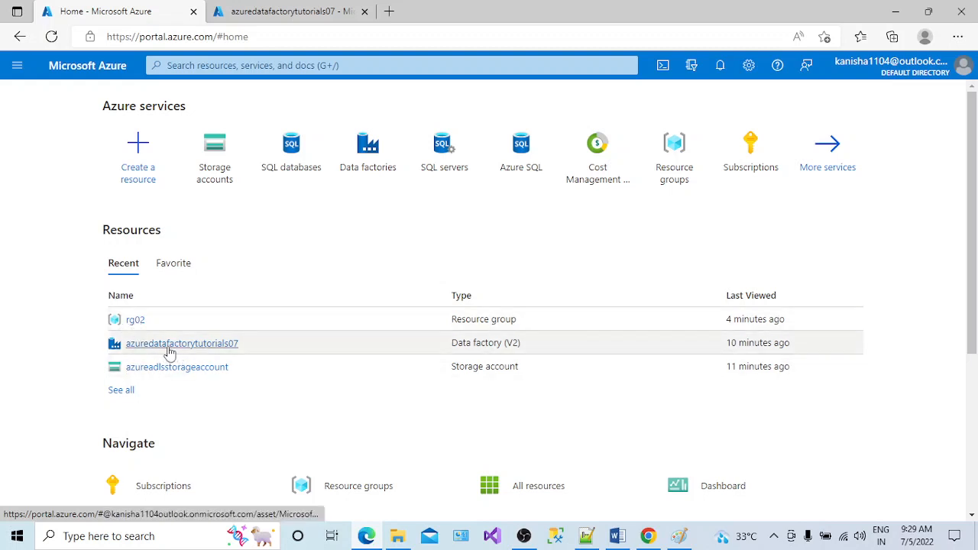
{"action": "mouse_move", "coordinate": [167, 352]}
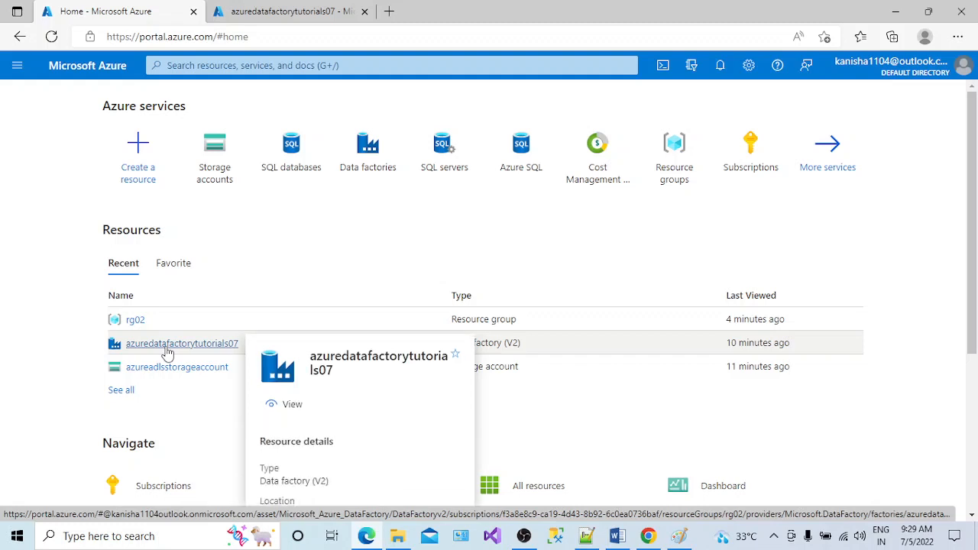
{"action": "left_click", "coordinate": [135, 321]}
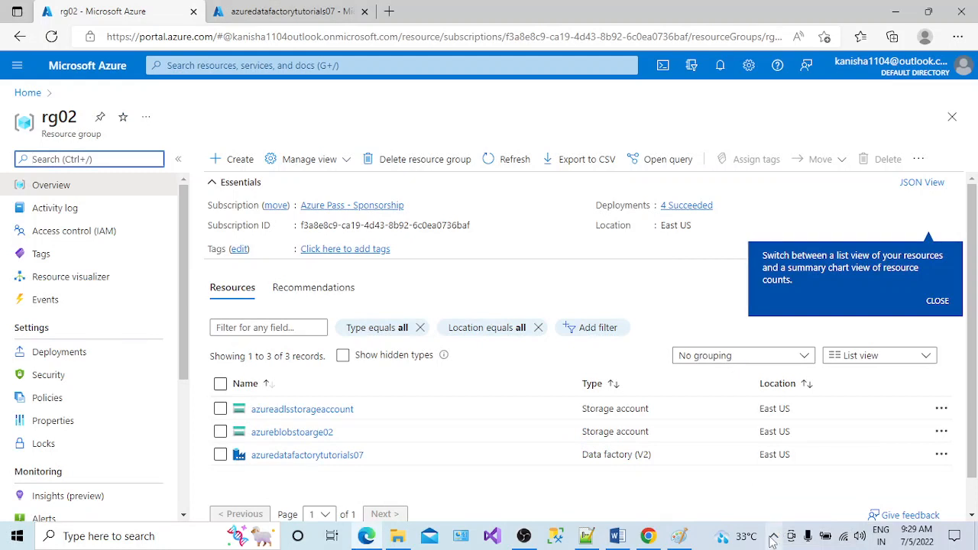
{"action": "left_click", "coordinate": [773, 539]}
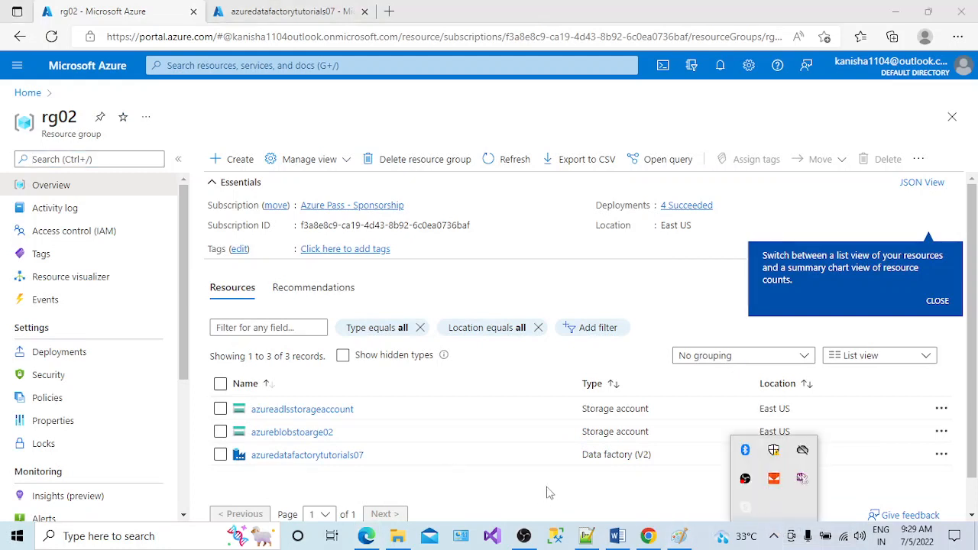
{"action": "left_click", "coordinate": [773, 535]}
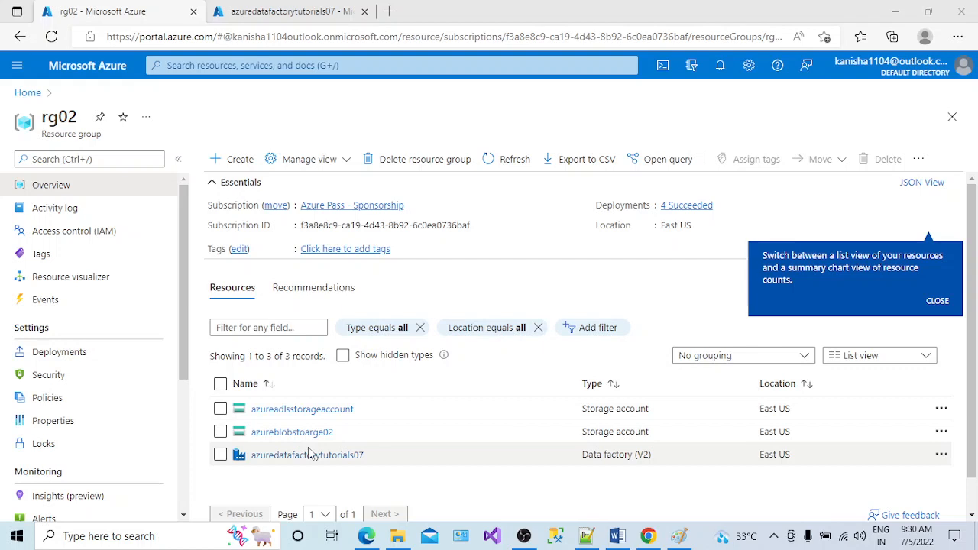
Switch to YouTube in Chrome and look through the videos in the Azure Data Factory playlist.
{"action": "left_click", "coordinate": [648, 536]}
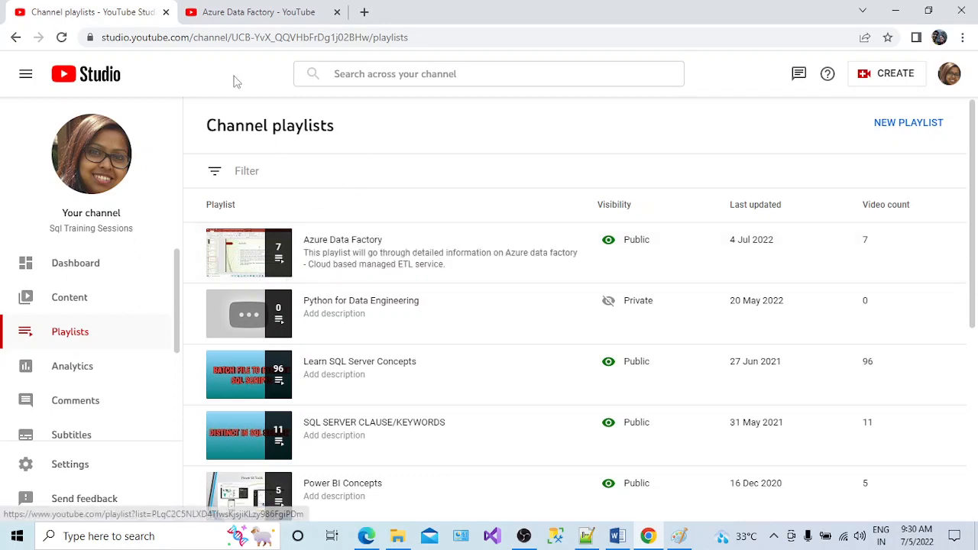
{"action": "left_click", "coordinate": [239, 11]}
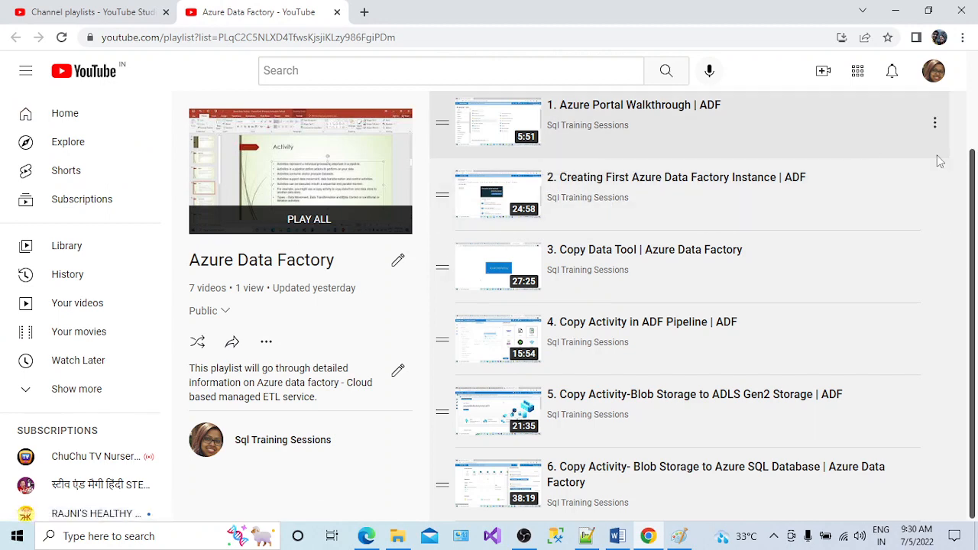
{"action": "scroll", "coordinate": [975, 177], "scroll_direction": "up", "scroll_amount": 2}
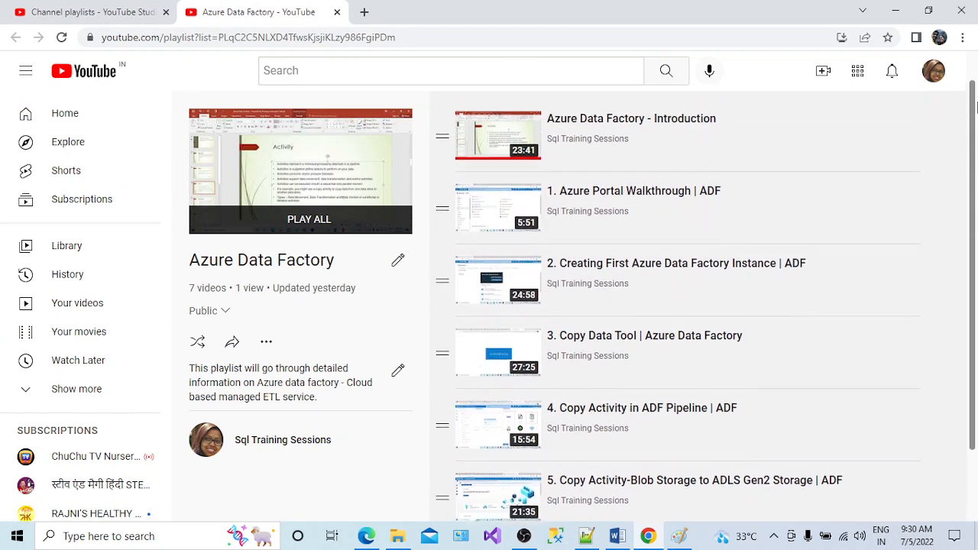
{"action": "scroll", "coordinate": [971, 177], "scroll_direction": "down", "scroll_amount": 1}
{"action": "scroll", "coordinate": [969, 191], "scroll_direction": "down", "scroll_amount": 1}
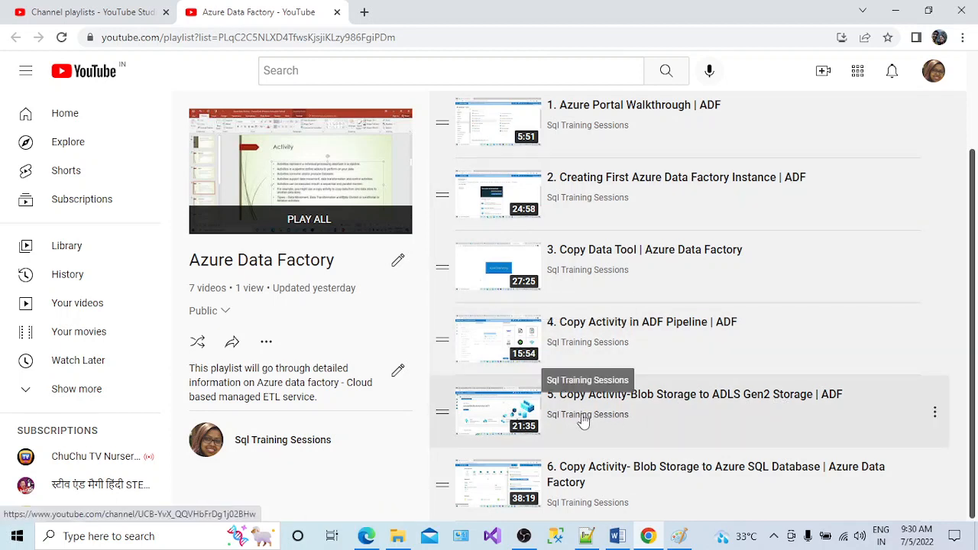
Return to the Azure portal in Edge and show the containers of the azureblobstoarge02 storage account in a separate browser tab.
{"action": "left_click", "coordinate": [378, 538]}
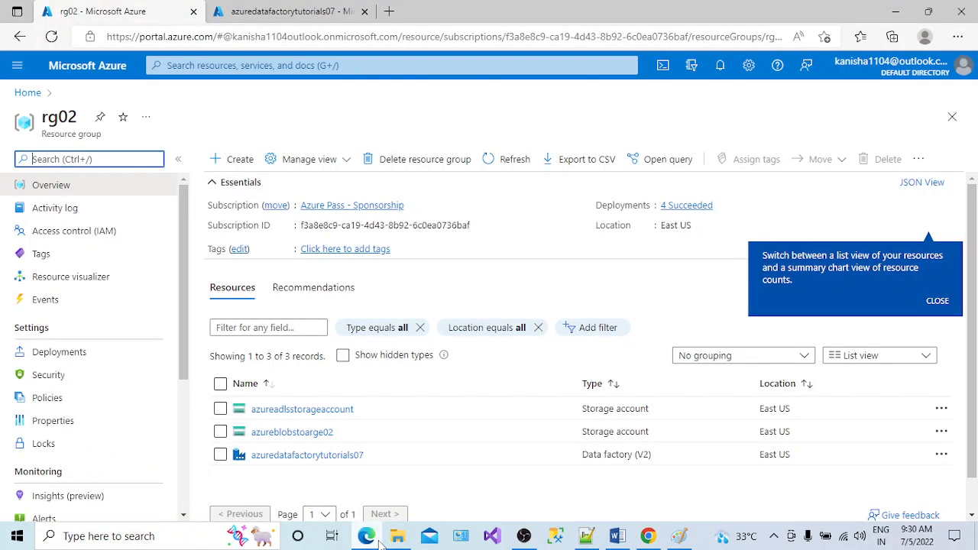
{"action": "right_click", "coordinate": [327, 438]}
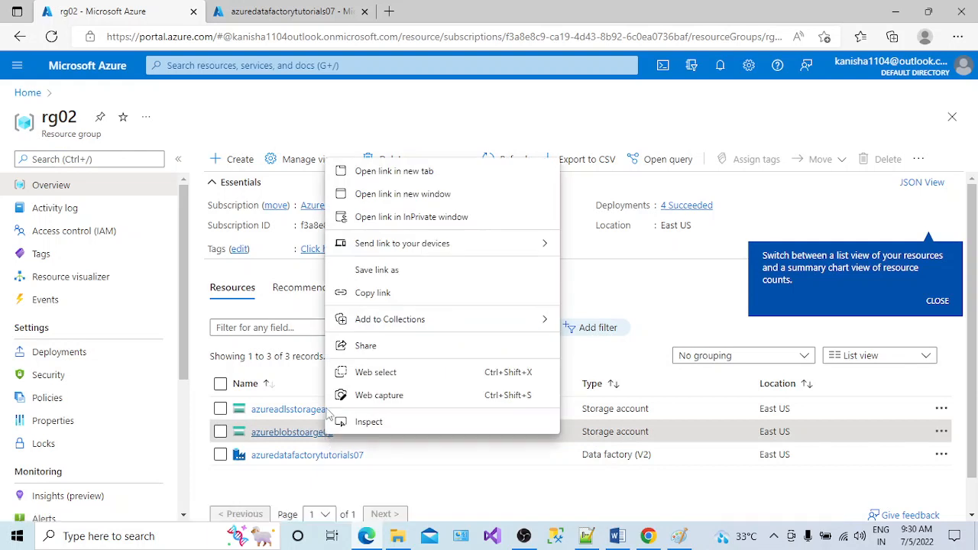
{"action": "left_click", "coordinate": [390, 171]}
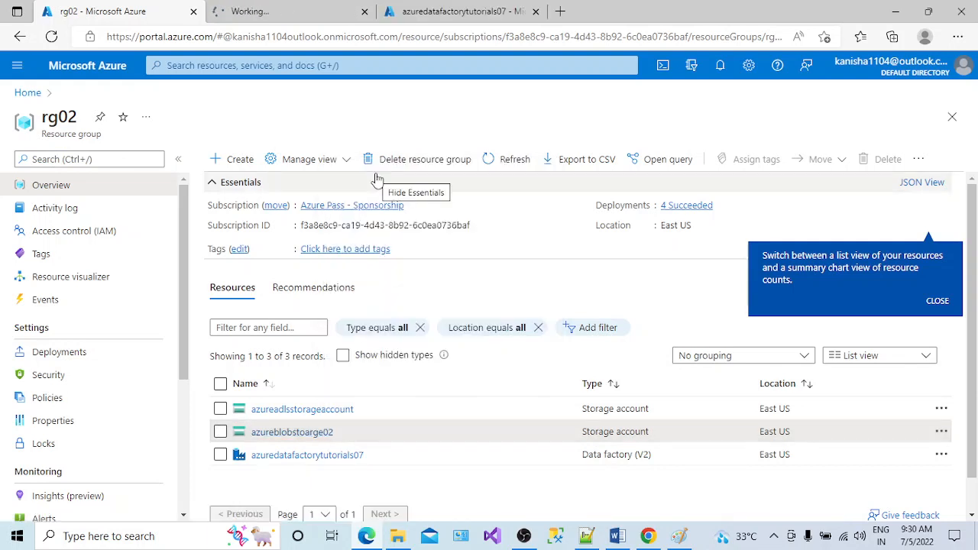
{"action": "left_click", "coordinate": [300, 10]}
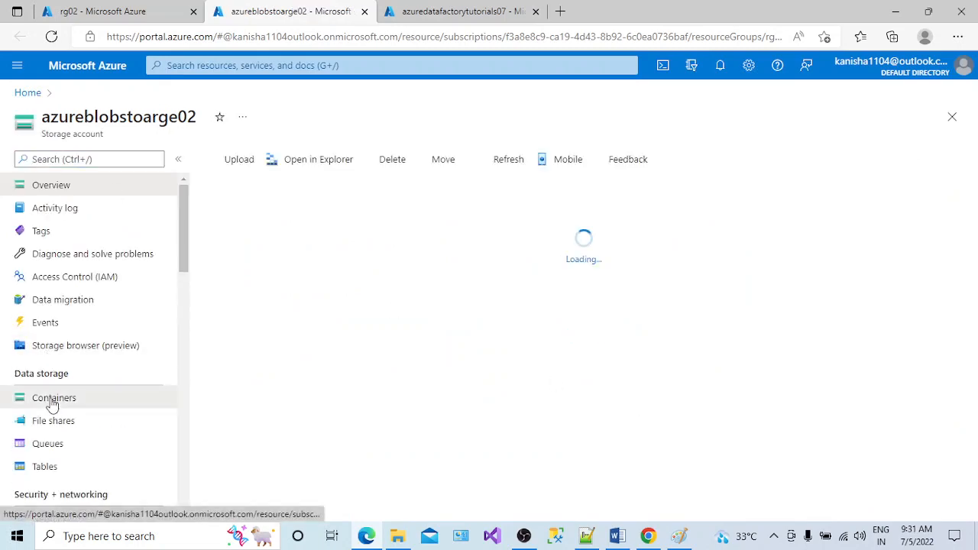
{"action": "left_click", "coordinate": [52, 405]}
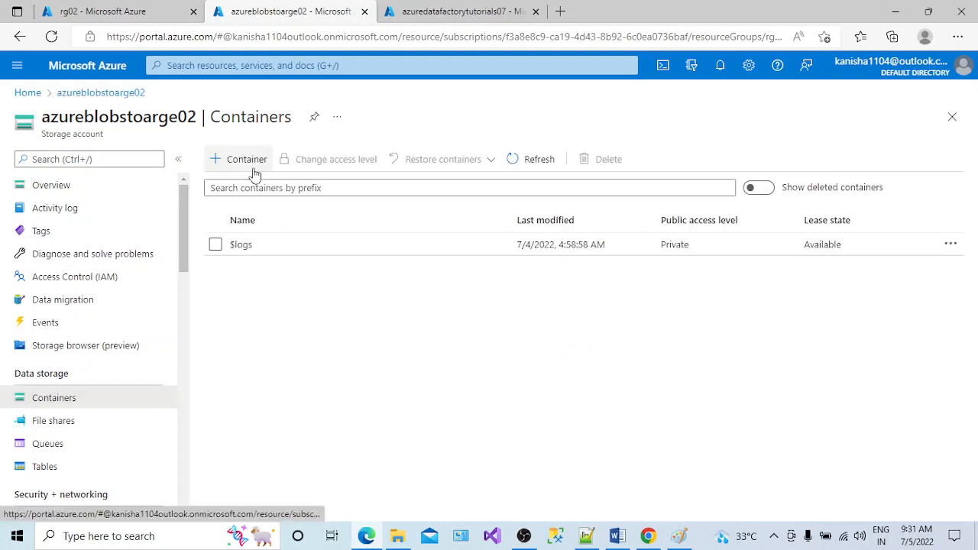
Create a container named parentfolder with private access in the azureblobstoarge02 storage account.
{"action": "left_click", "coordinate": [255, 172]}
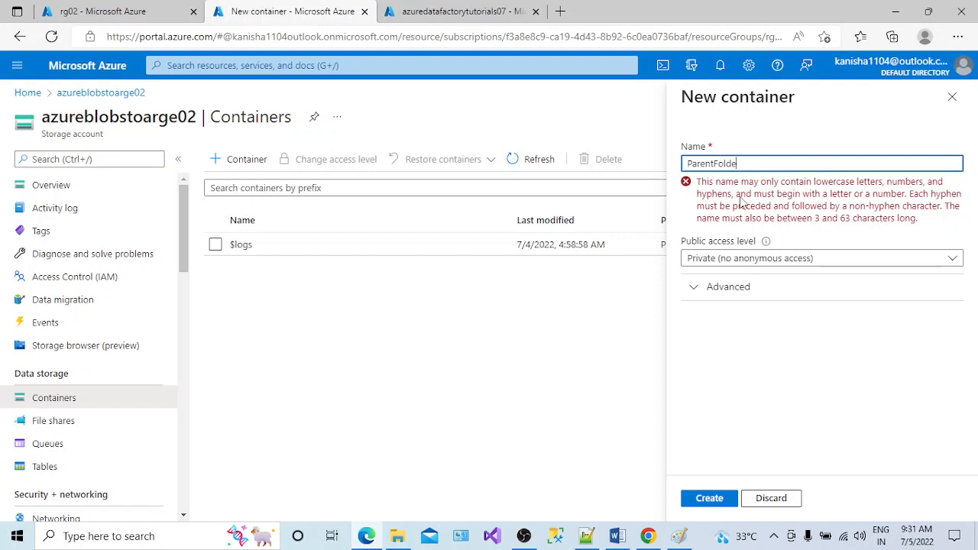
{"action": "key", "text": "BackSpace"}
{"action": "key", "text": "BackSpace"}
{"action": "key", "text": "BackSpace"}
{"action": "key", "text": "BackSpace"}
{"action": "key", "text": "BackSpace"}
{"action": "key", "text": "BackSpace"}
{"action": "key", "text": "BackSpace"}
{"action": "key", "text": "BackSpace"}
{"action": "key", "text": "BackSpace"}
{"action": "key", "text": "BackSpace"}
{"action": "type", "text": "pare"}
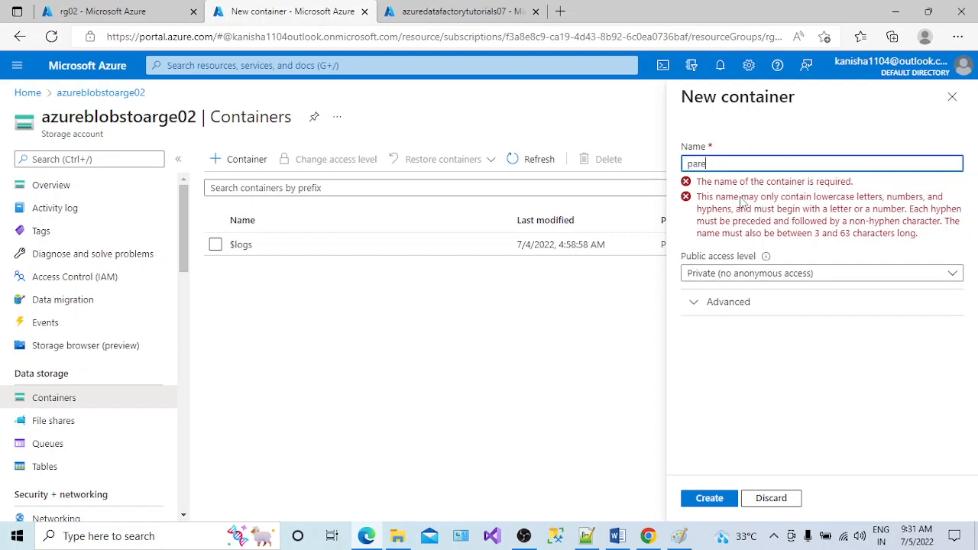
{"action": "type", "text": "ntfolder"}
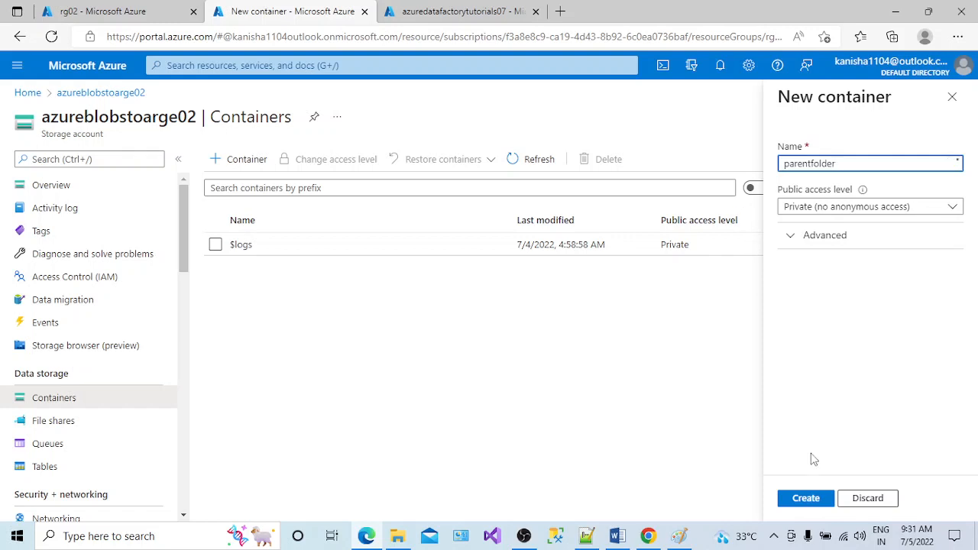
{"action": "left_click", "coordinate": [806, 497]}
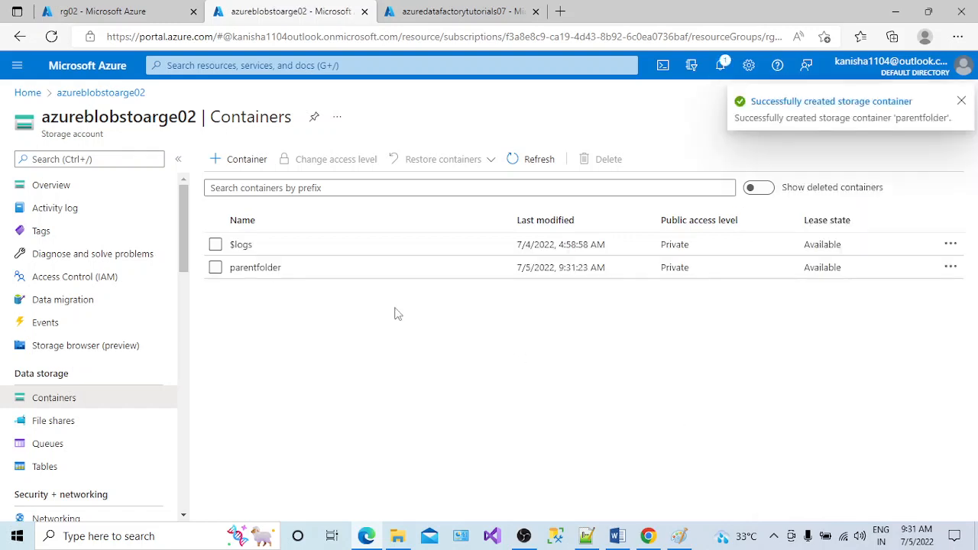
Open the parentfolder container and check the File1.csv and ChildFolder lines of the input structure in the Notepad++ notes.
{"action": "left_click", "coordinate": [247, 273]}
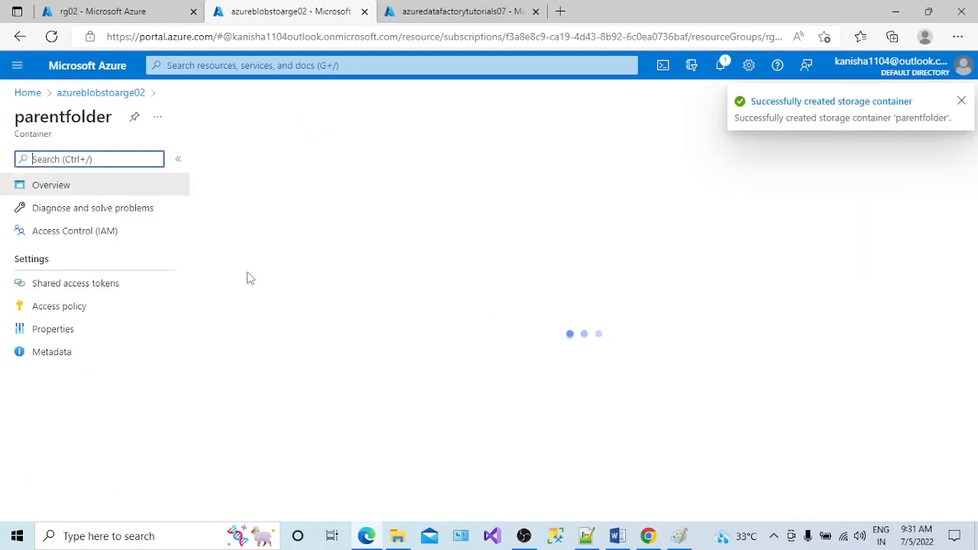
{"action": "left_click", "coordinate": [586, 537]}
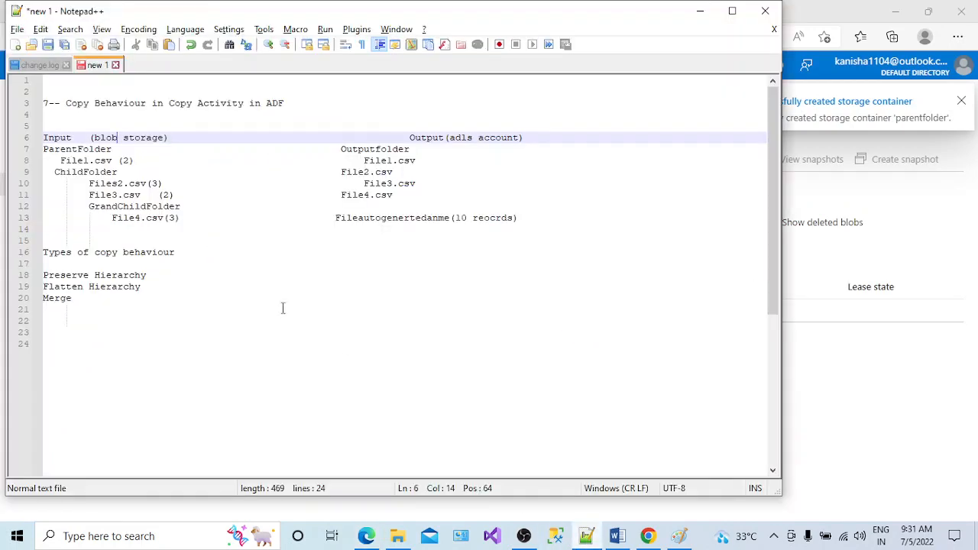
{"action": "left_click", "coordinate": [98, 160]}
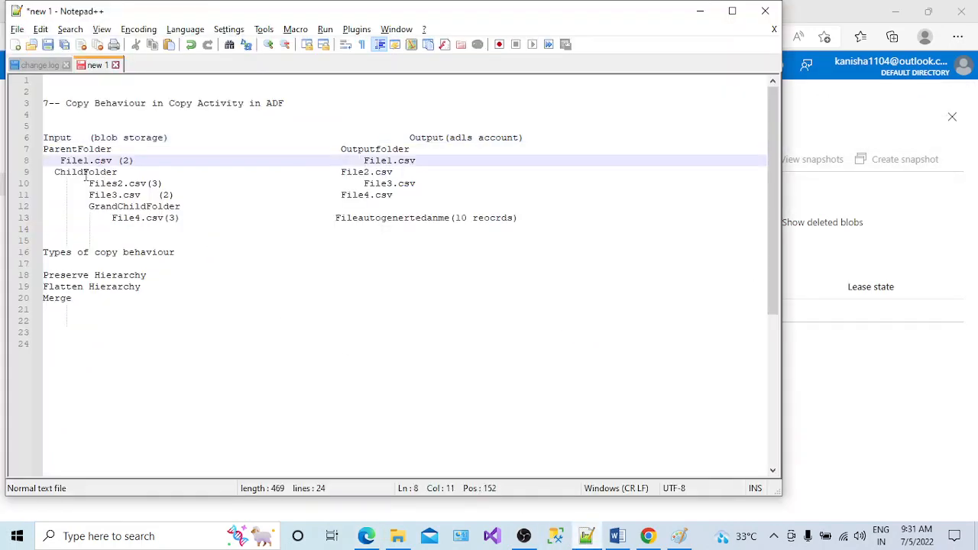
{"action": "double_click", "coordinate": [85, 172]}
{"action": "left_click", "coordinate": [700, 10]}
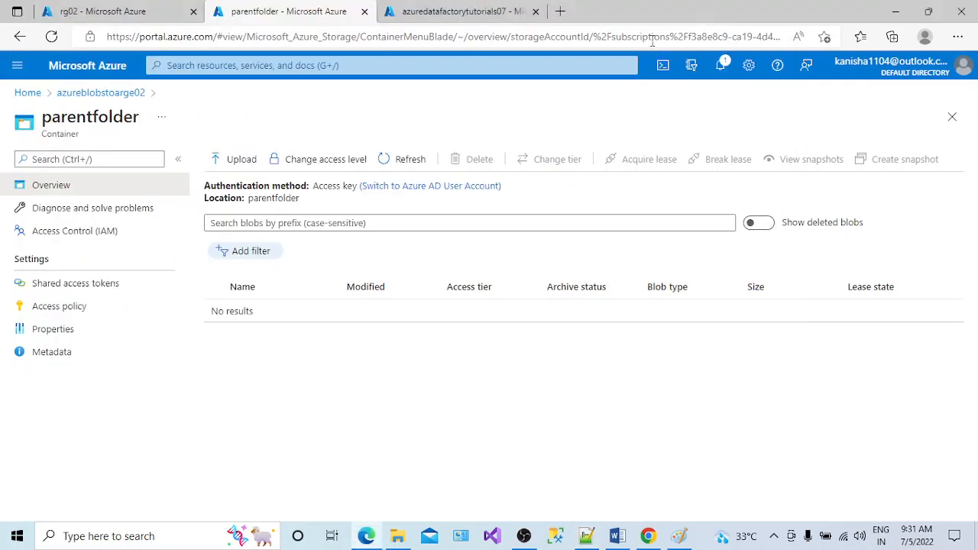
Upload the EmpData CSV file from the local CSV folder to the parentfolder container.
{"action": "left_click", "coordinate": [243, 160]}
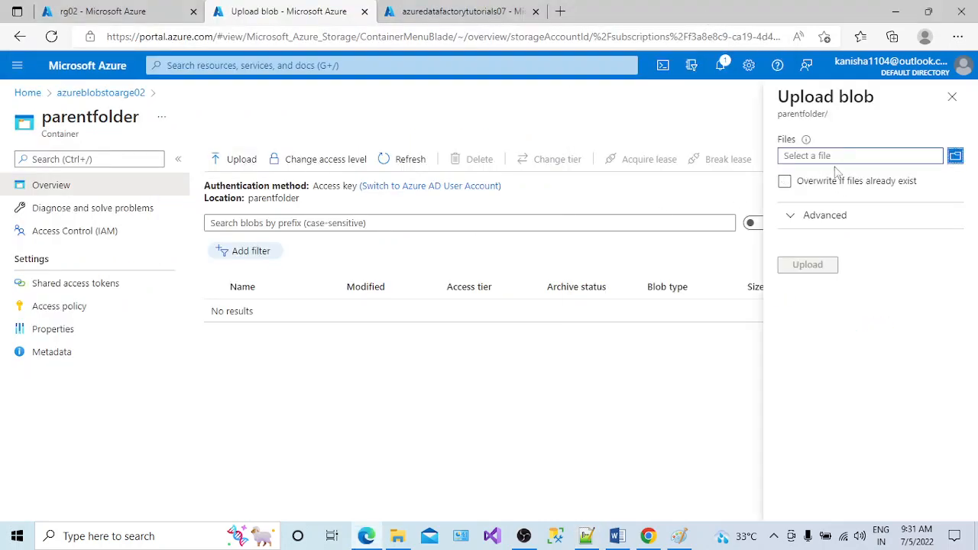
{"action": "left_click", "coordinate": [955, 156]}
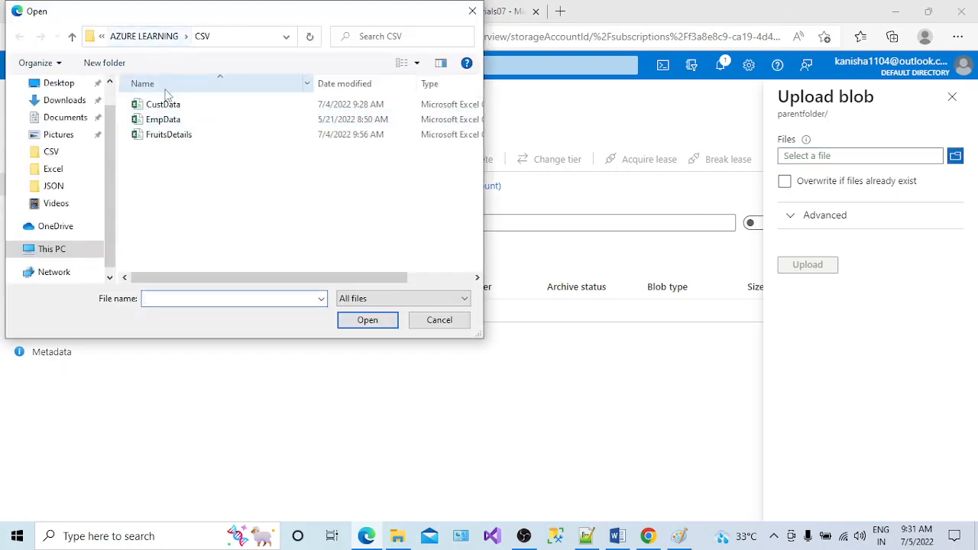
{"action": "left_click", "coordinate": [177, 122]}
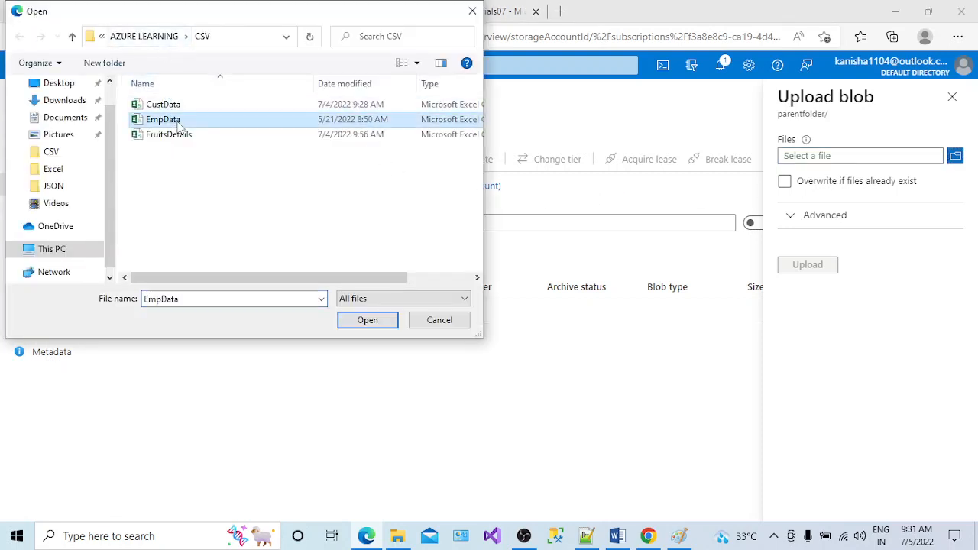
{"action": "left_click", "coordinate": [368, 324]}
{"action": "left_click", "coordinate": [814, 269]}
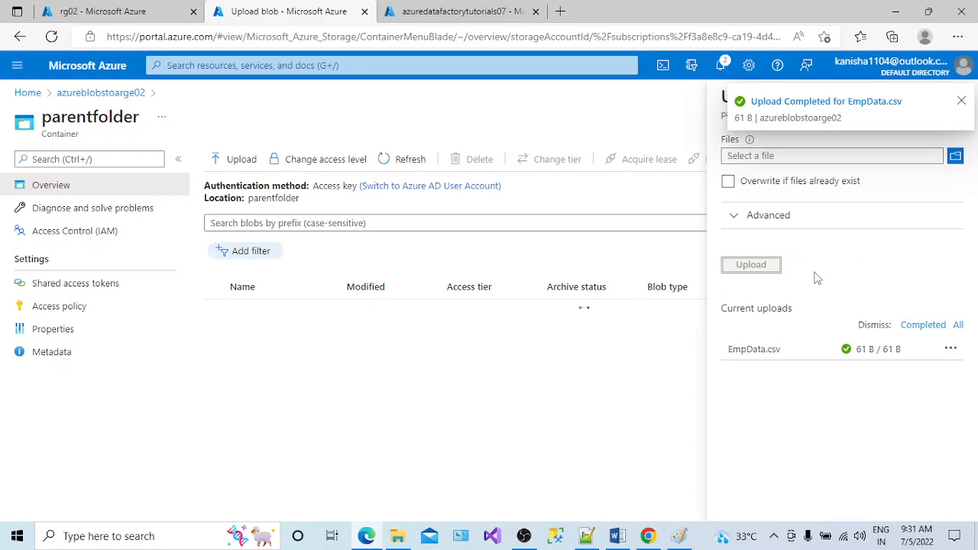
{"action": "left_click", "coordinate": [962, 103]}
{"action": "left_click", "coordinate": [963, 104]}
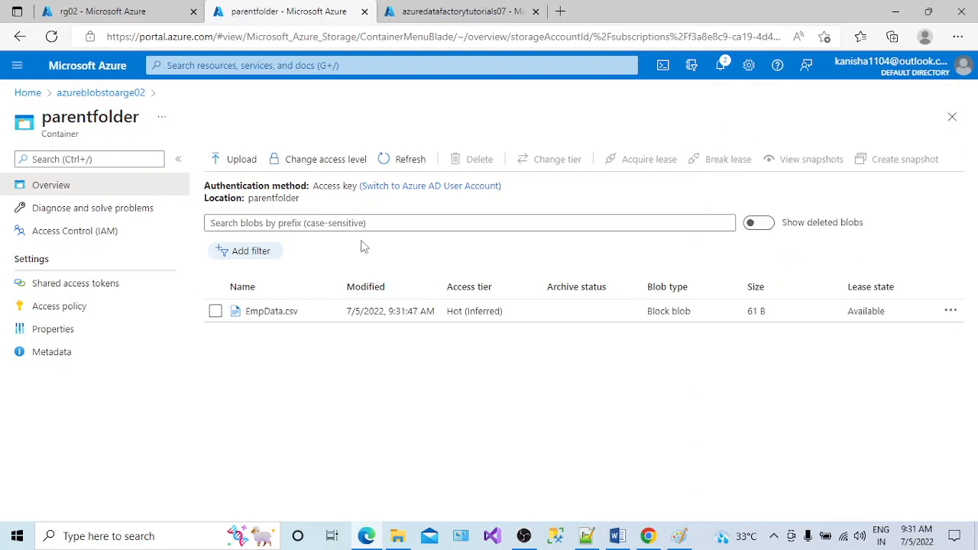
View the contents of EmpData.csv, and reopen the parentfolder container from the storage account's container list.
{"action": "left_click_drag", "start_coordinate": [135, 118], "coordinate": [41, 119]}
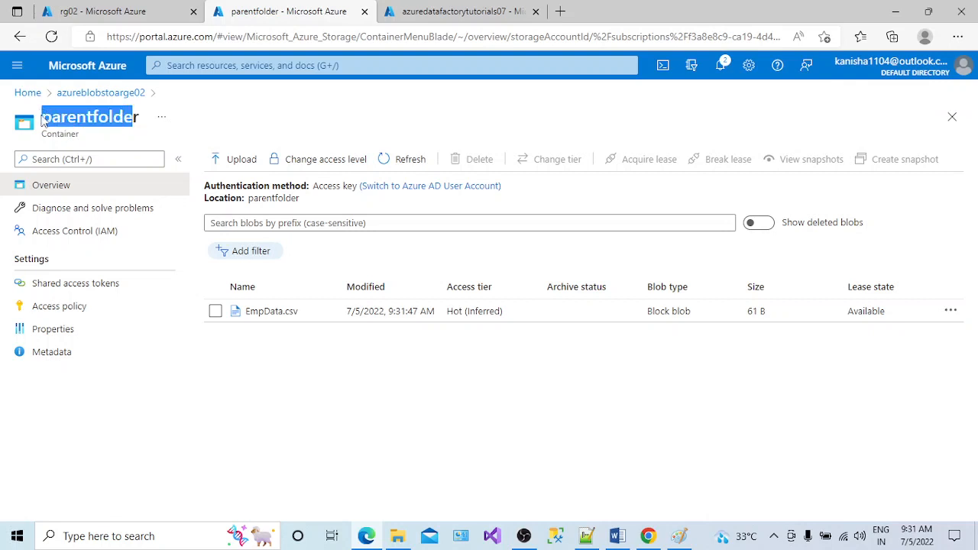
{"action": "left_click", "coordinate": [270, 313]}
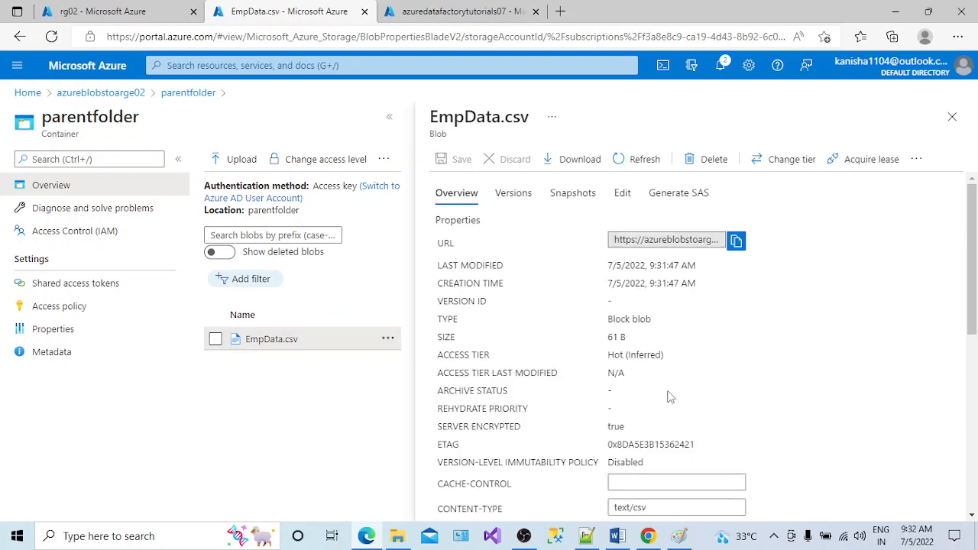
{"action": "left_click", "coordinate": [623, 194]}
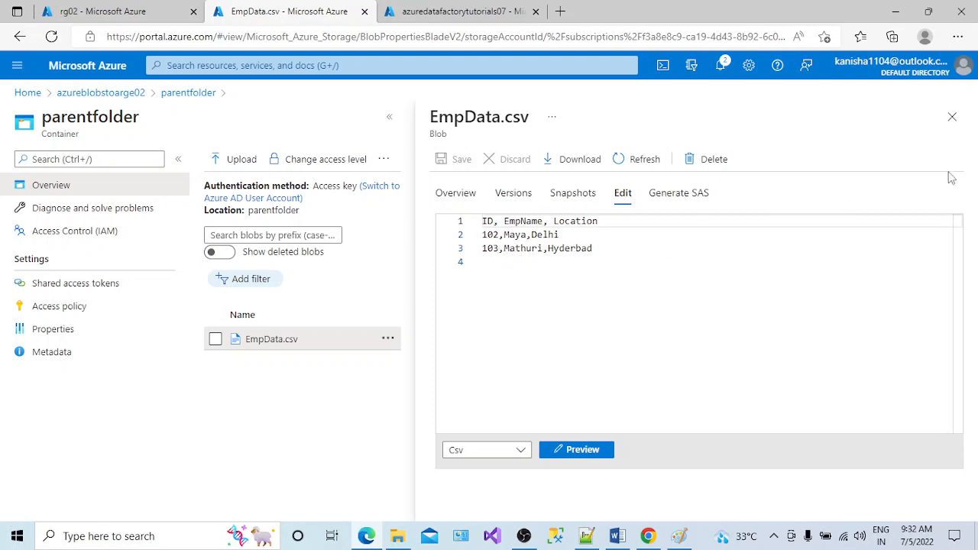
{"action": "left_click", "coordinate": [952, 117]}
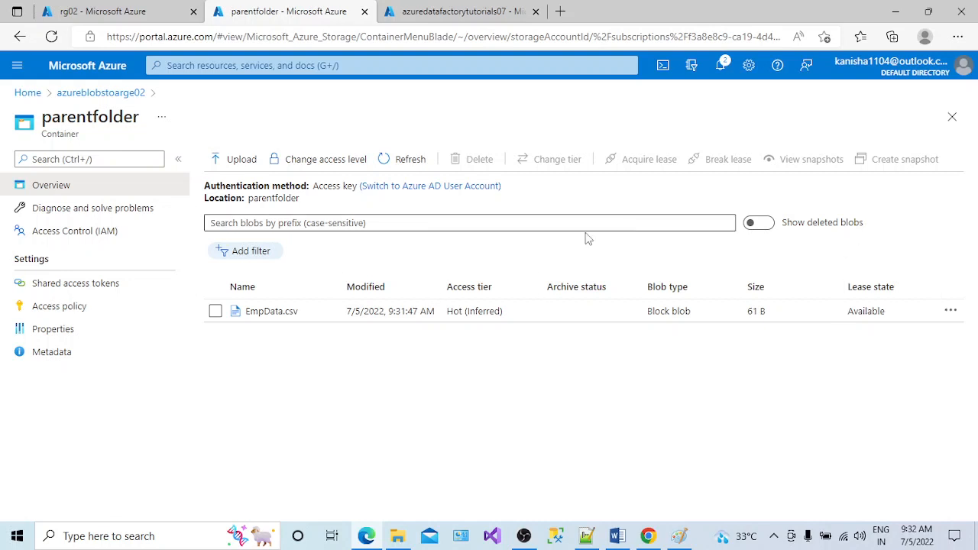
{"action": "left_click", "coordinate": [92, 94]}
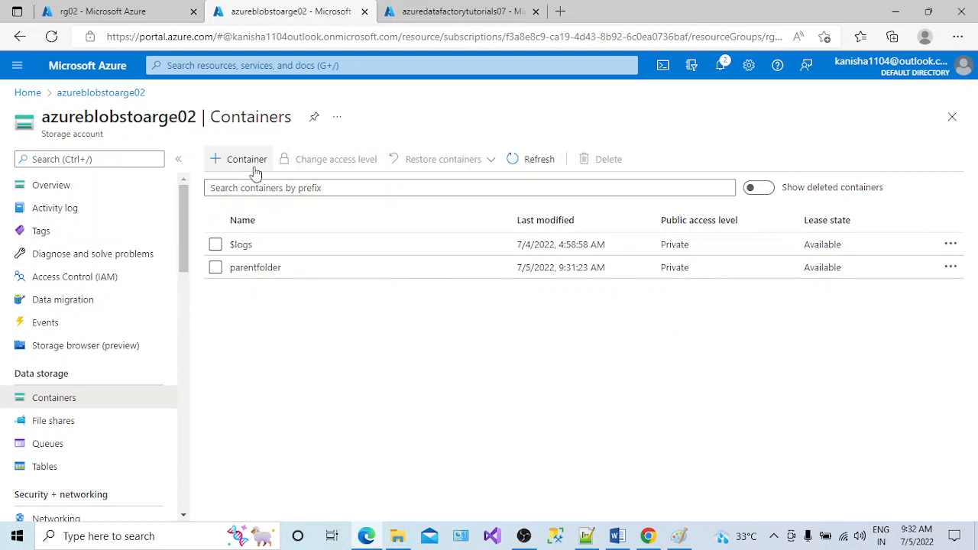
{"action": "left_click", "coordinate": [252, 273]}
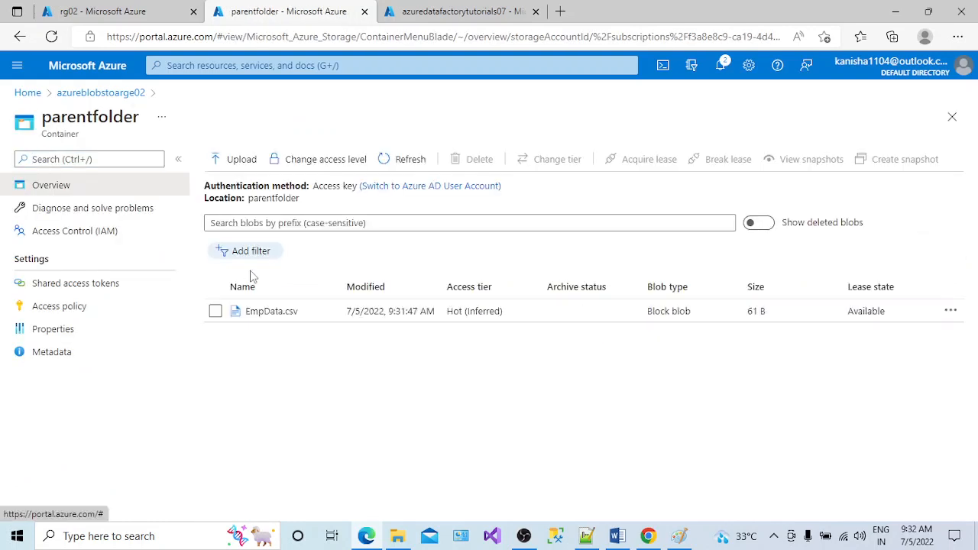
Choose the CustData and FruitsDetails CSV files from the local CSV folder for upload to the parentfolder container.
{"action": "left_click", "coordinate": [245, 167]}
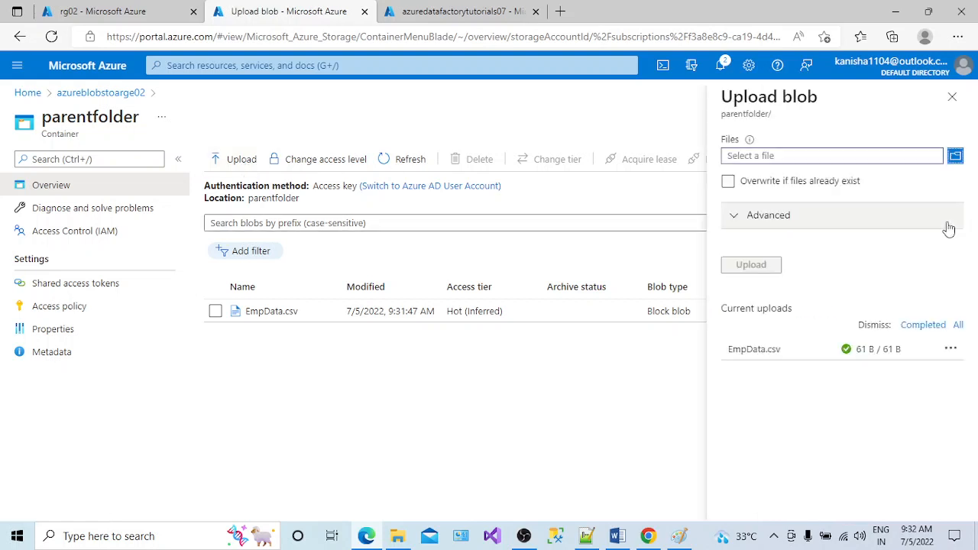
{"action": "left_click", "coordinate": [956, 157]}
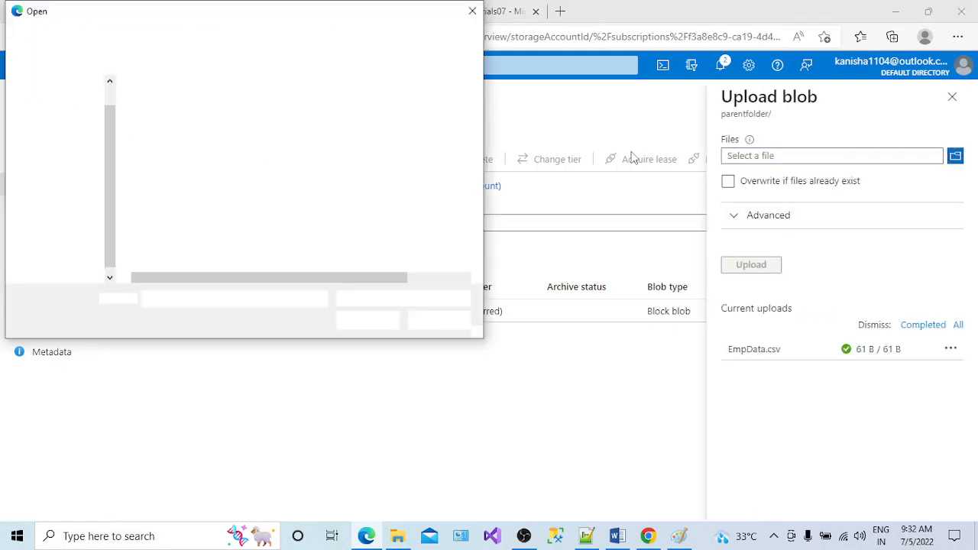
{"action": "left_click", "coordinate": [191, 105]}
{"action": "left_click", "coordinate": [196, 135], "text": "ctrl"}
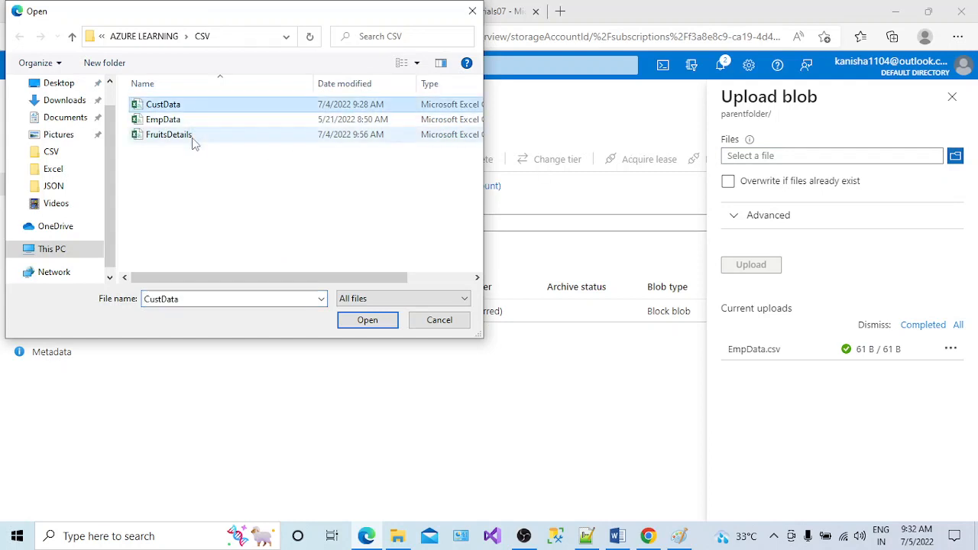
{"action": "left_click", "coordinate": [373, 320]}
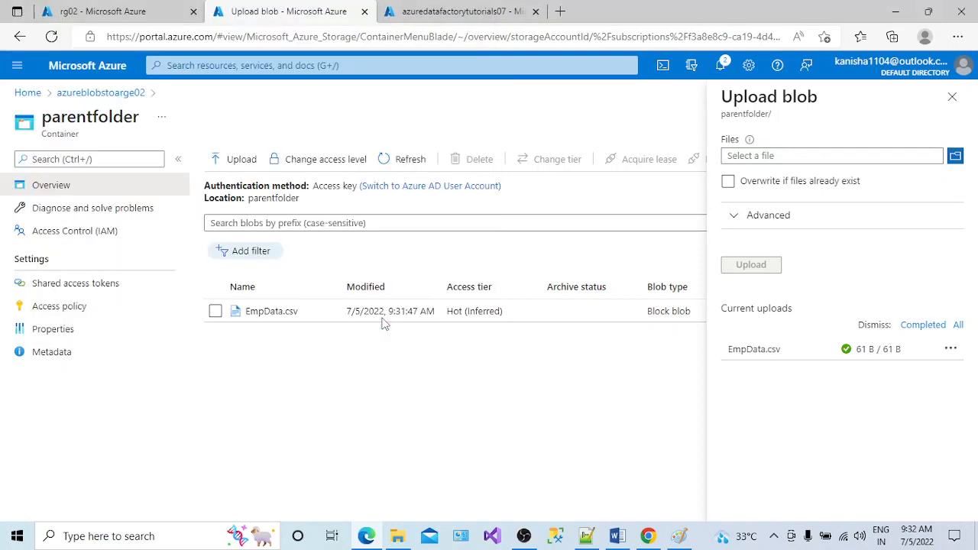
Upload the two chosen files to a folder named childfolder inside the parentfolder container.
{"action": "left_click", "coordinate": [738, 217]}
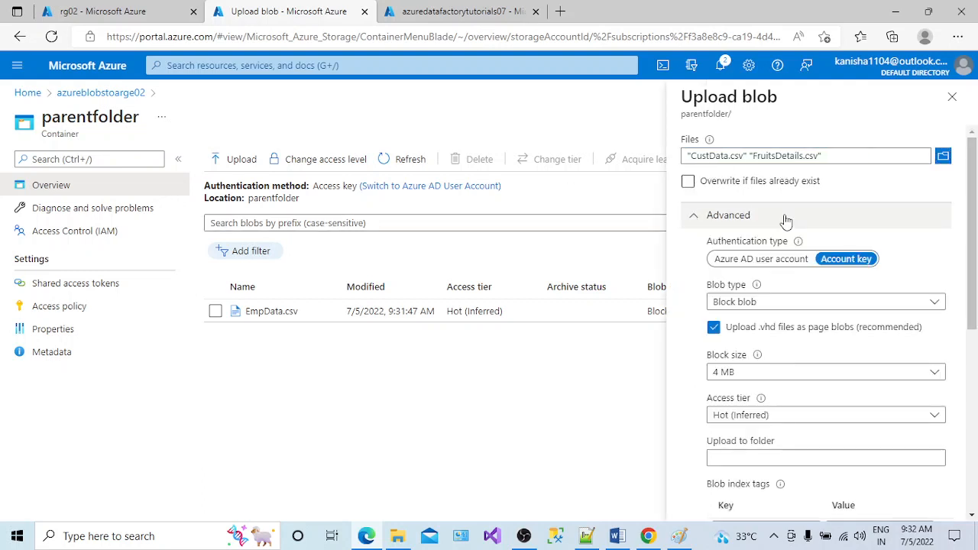
{"action": "scroll", "coordinate": [818, 305], "scroll_direction": "down", "scroll_amount": 2}
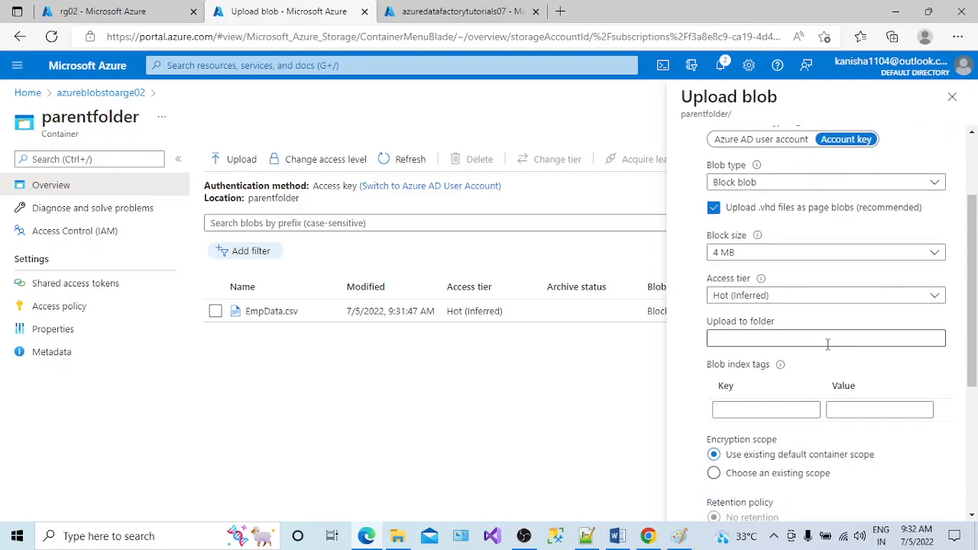
{"action": "left_click", "coordinate": [824, 341]}
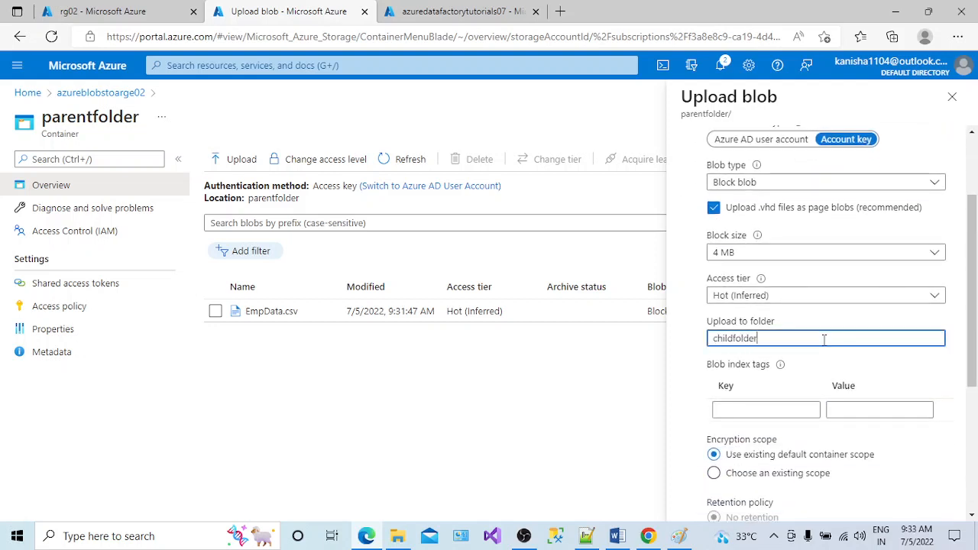
{"action": "left_click_drag", "start_coordinate": [974, 337], "coordinate": [974, 351]}
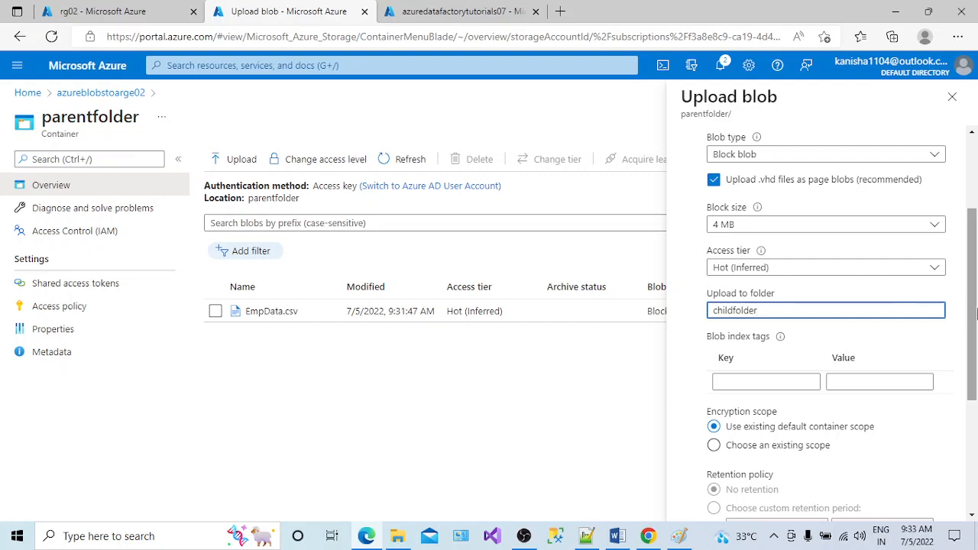
{"action": "left_click_drag", "start_coordinate": [973, 310], "coordinate": [972, 357]}
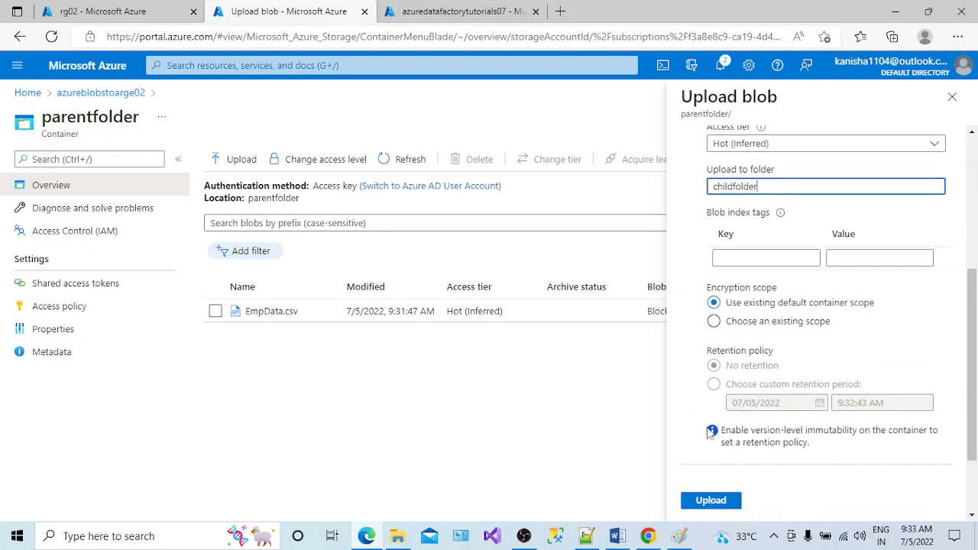
{"action": "left_click", "coordinate": [723, 500]}
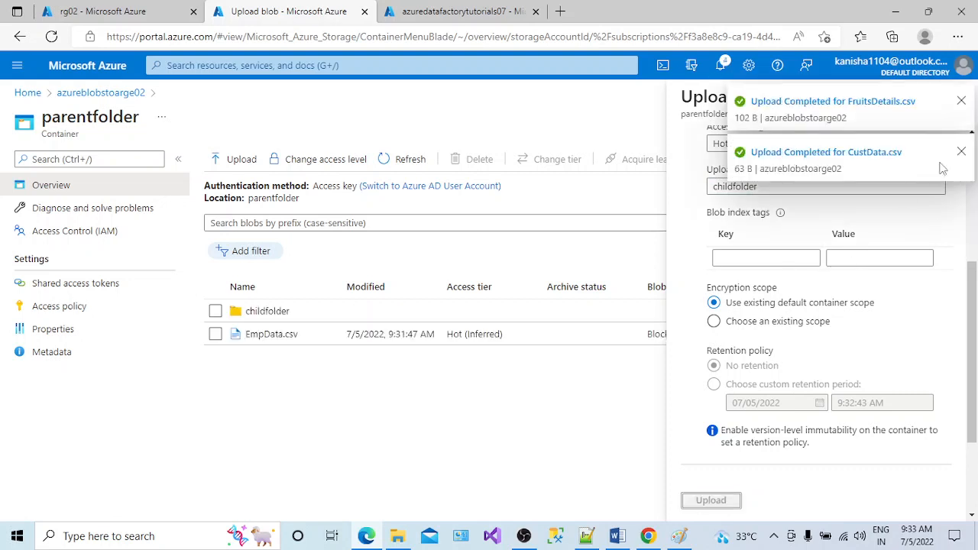
{"action": "left_click", "coordinate": [962, 101]}
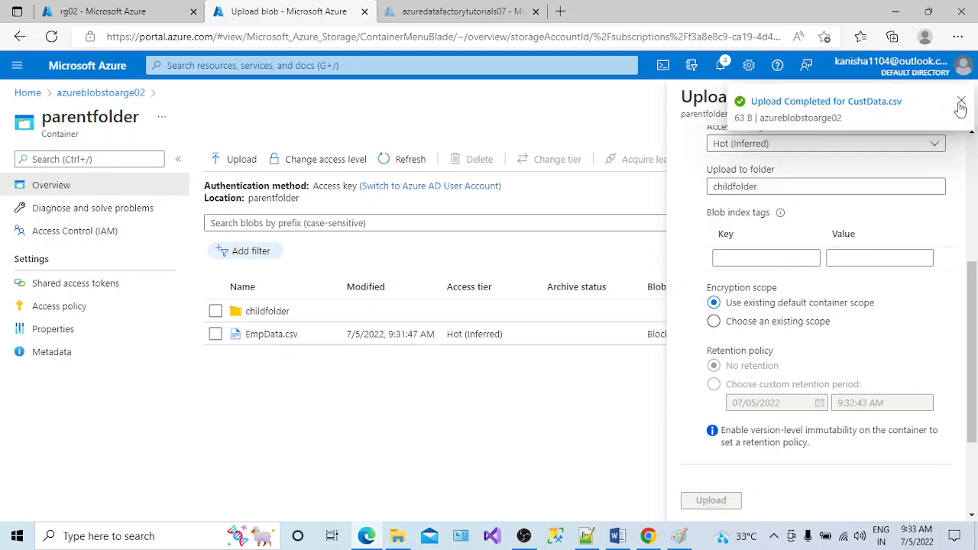
{"action": "left_click", "coordinate": [962, 102]}
{"action": "left_click", "coordinate": [952, 103]}
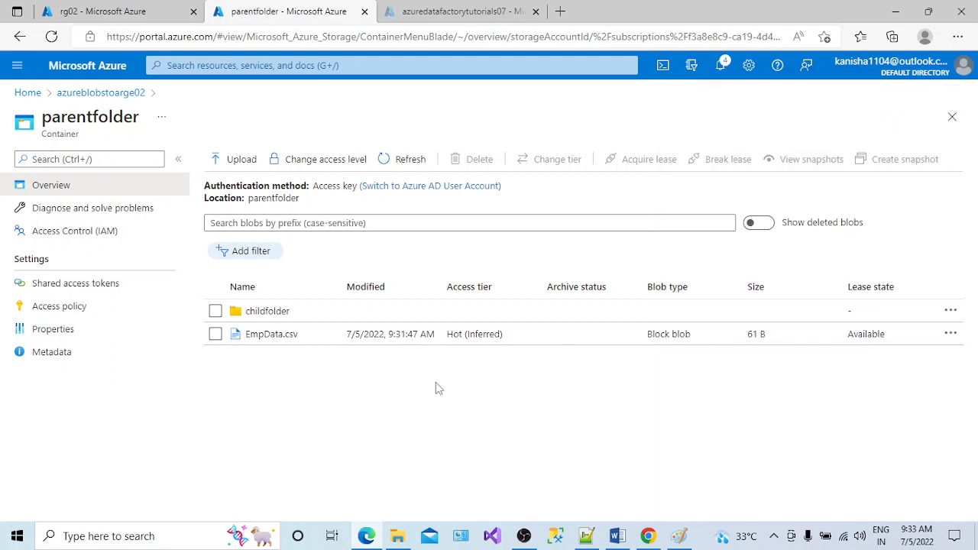
Open childfolder and review the data rows of CustData.csv.
{"action": "left_click", "coordinate": [260, 314]}
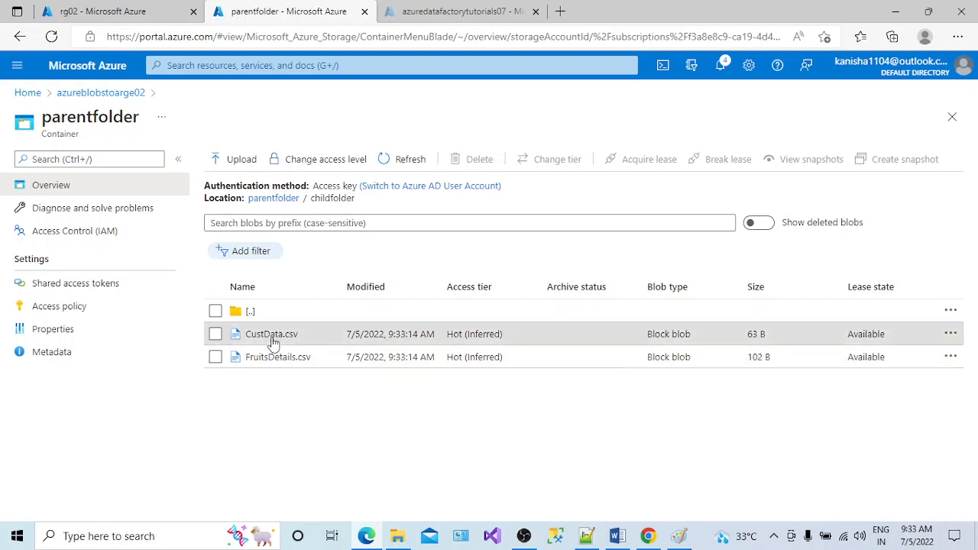
{"action": "left_click", "coordinate": [275, 335]}
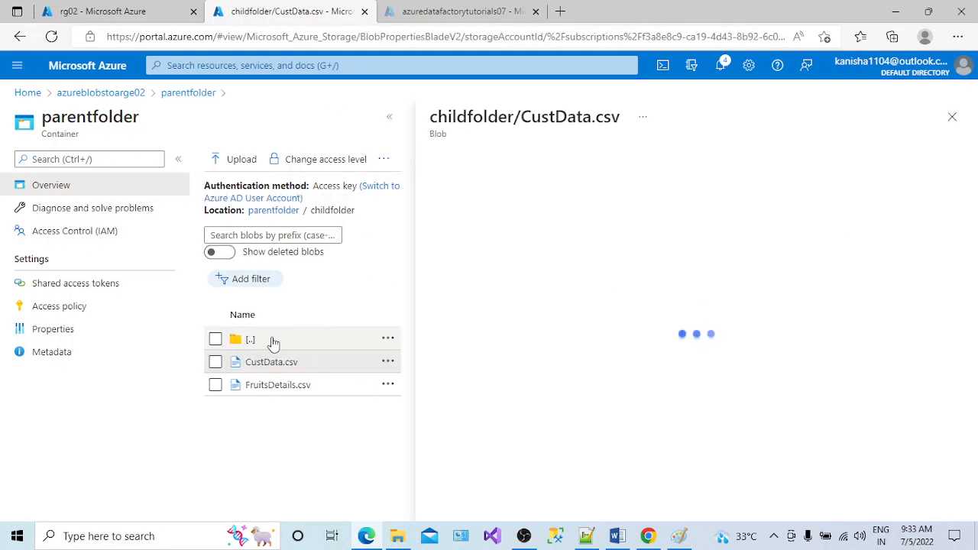
{"action": "left_click", "coordinate": [624, 194]}
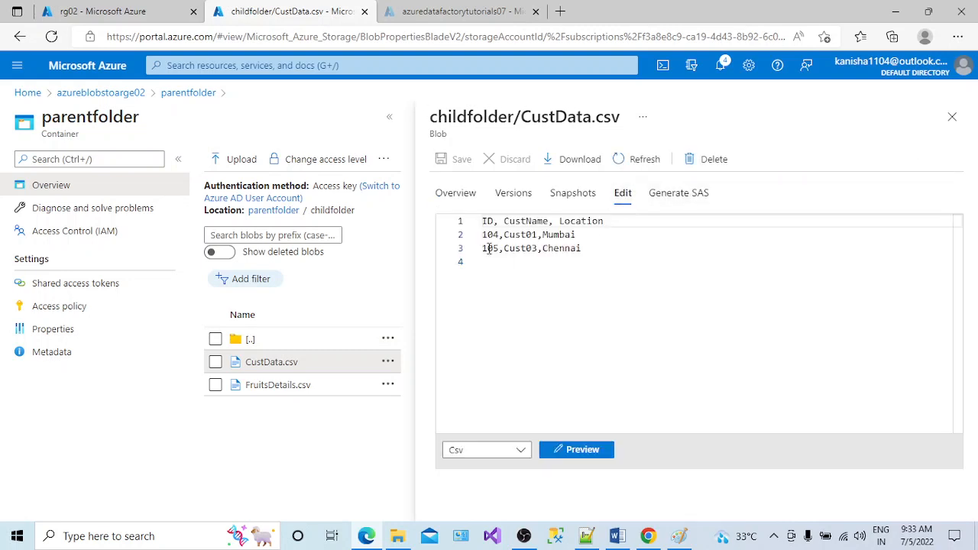
{"action": "left_click_drag", "start_coordinate": [482, 235], "coordinate": [580, 249]}
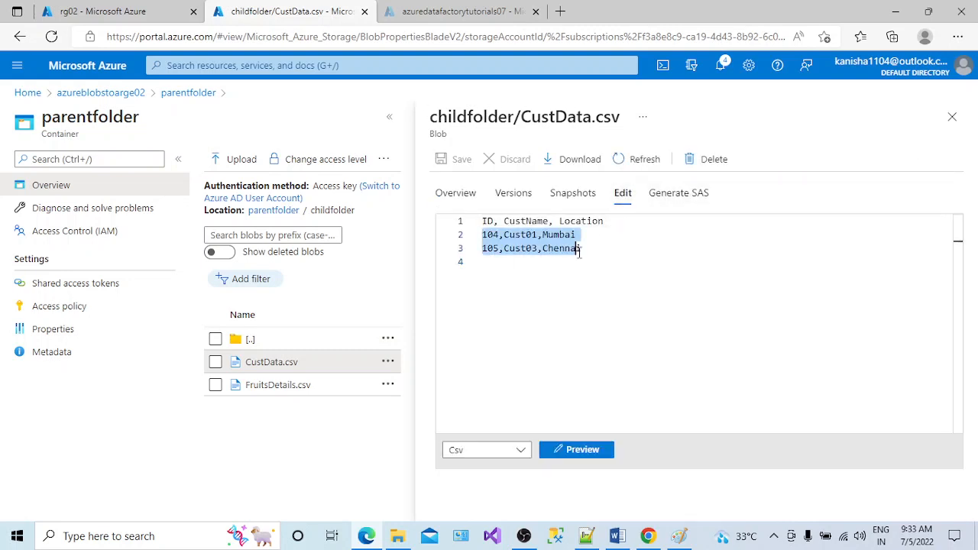
{"action": "left_click", "coordinate": [952, 116]}
Review the data rows of FruitsDetails.csv in childfolder.
{"action": "left_click", "coordinate": [277, 357]}
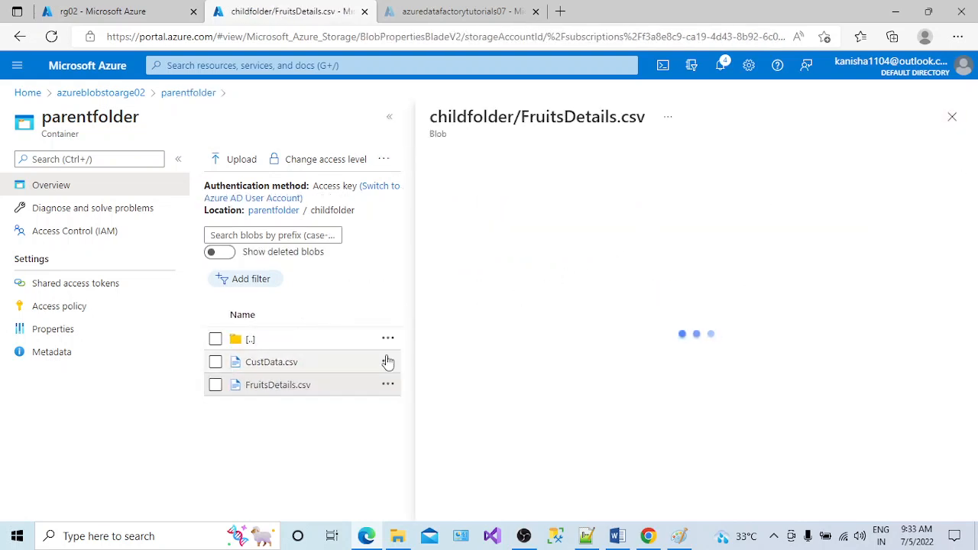
{"action": "left_click", "coordinate": [622, 200]}
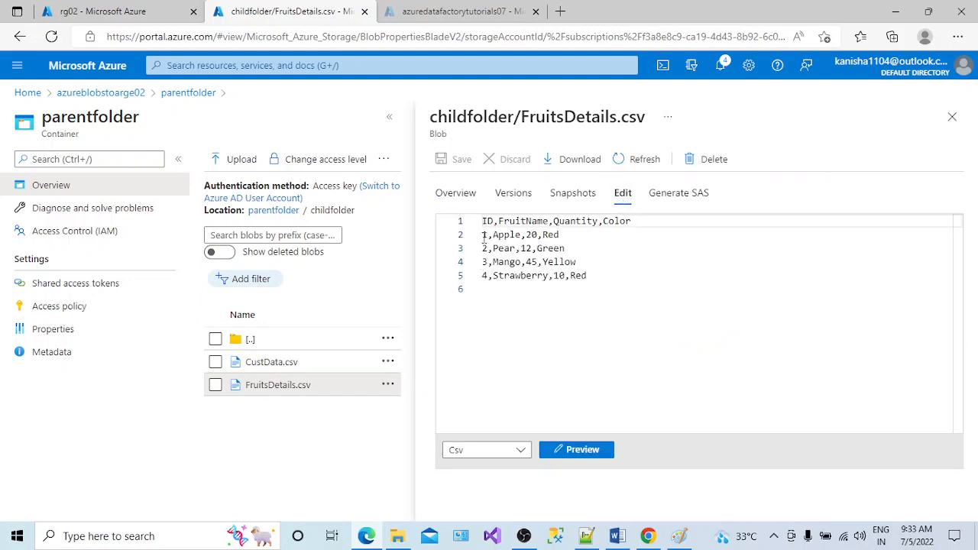
{"action": "left_click_drag", "start_coordinate": [483, 240], "coordinate": [593, 283]}
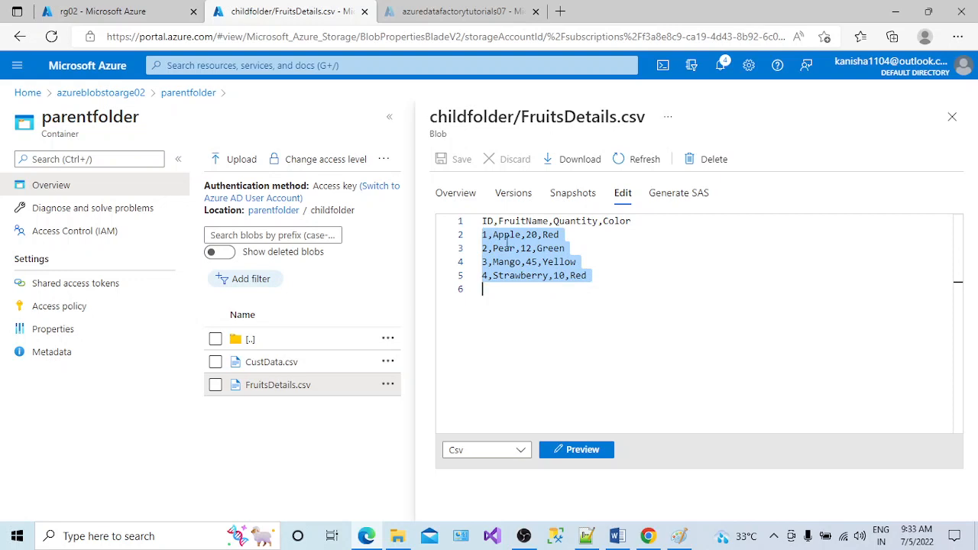
{"action": "left_click", "coordinate": [952, 117]}
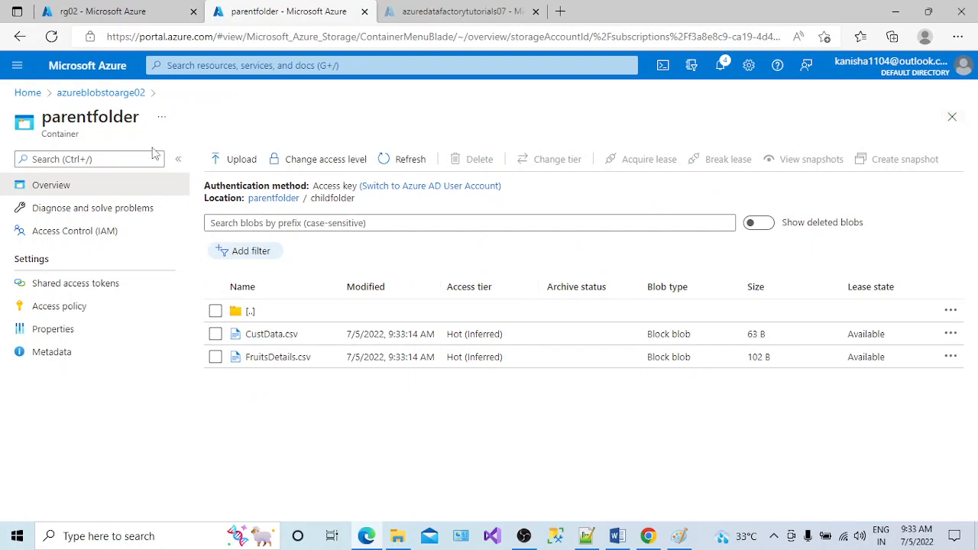
Open azureadlsstorageaccount from the rg02 resource group in a separate browser tab and show its containers.
{"action": "left_click", "coordinate": [145, 18]}
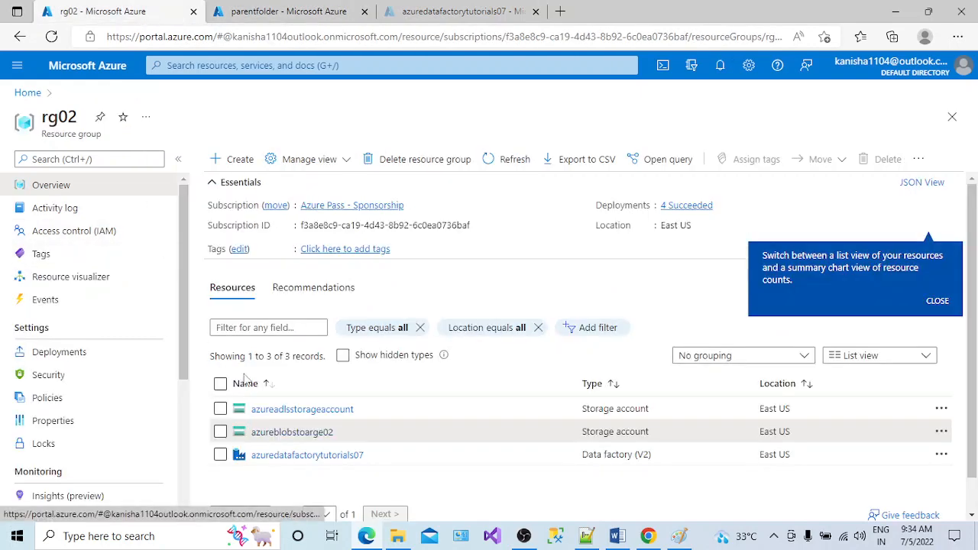
{"action": "right_click", "coordinate": [303, 412]}
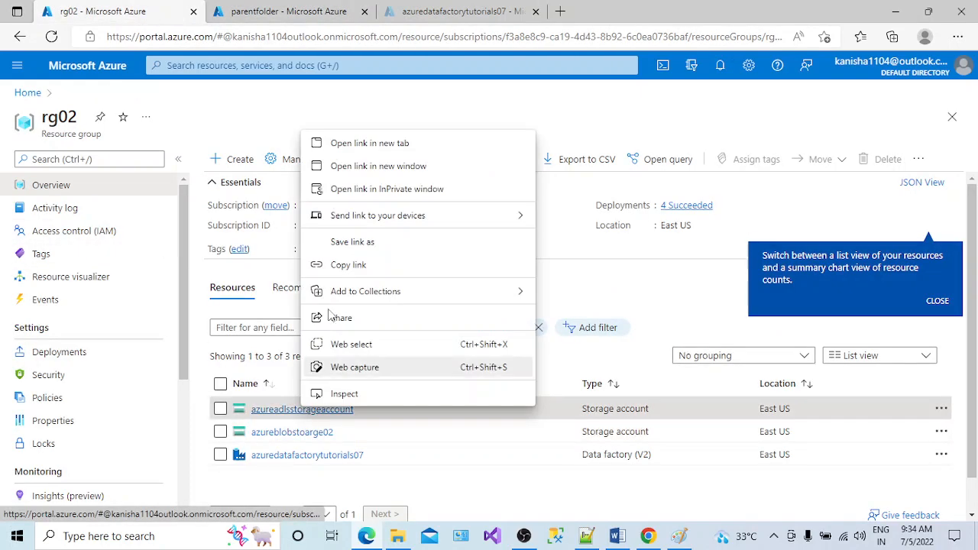
{"action": "left_click", "coordinate": [367, 138]}
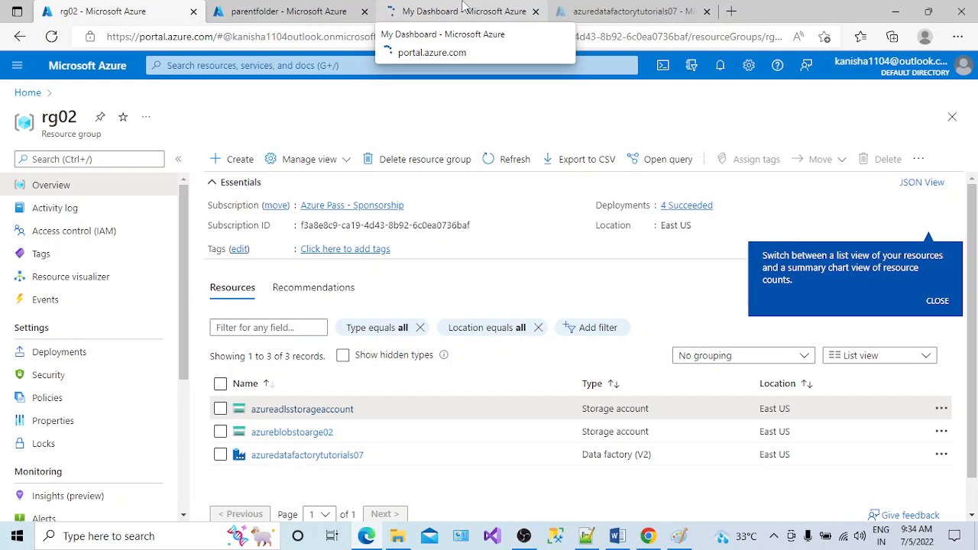
{"action": "left_click", "coordinate": [463, 10]}
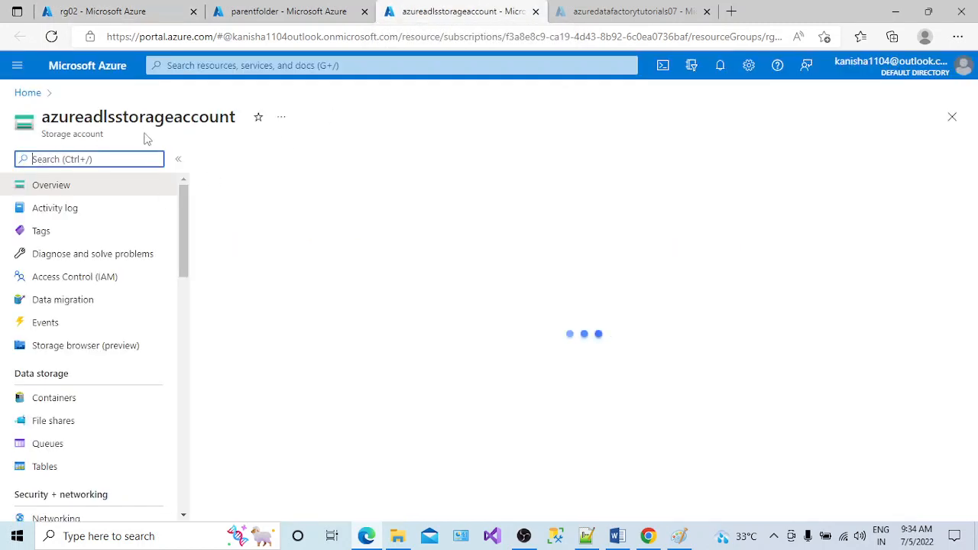
{"action": "left_click", "coordinate": [76, 399]}
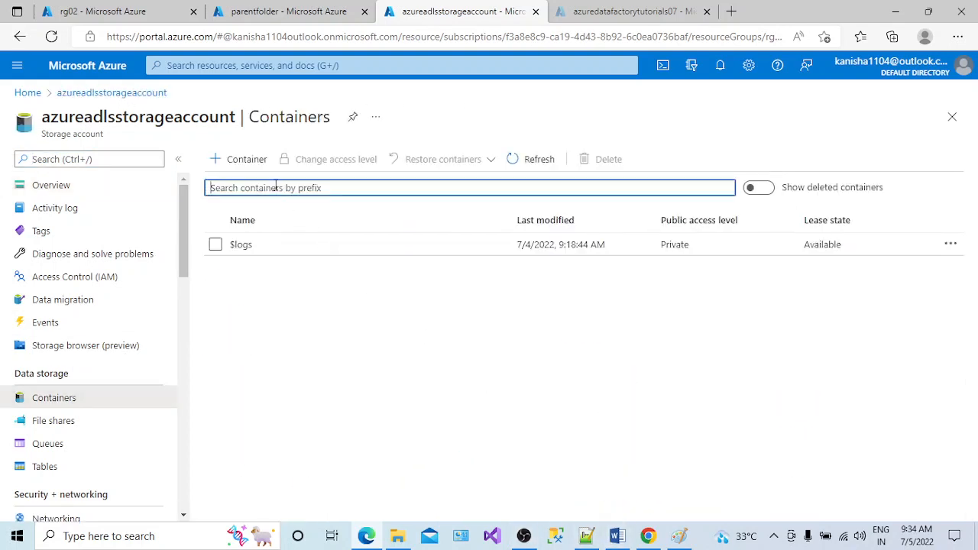
Check the output structure in the Notepad++ notes and create a private container named outputfolder in azureadlsstorageaccount.
{"action": "left_click", "coordinate": [589, 538]}
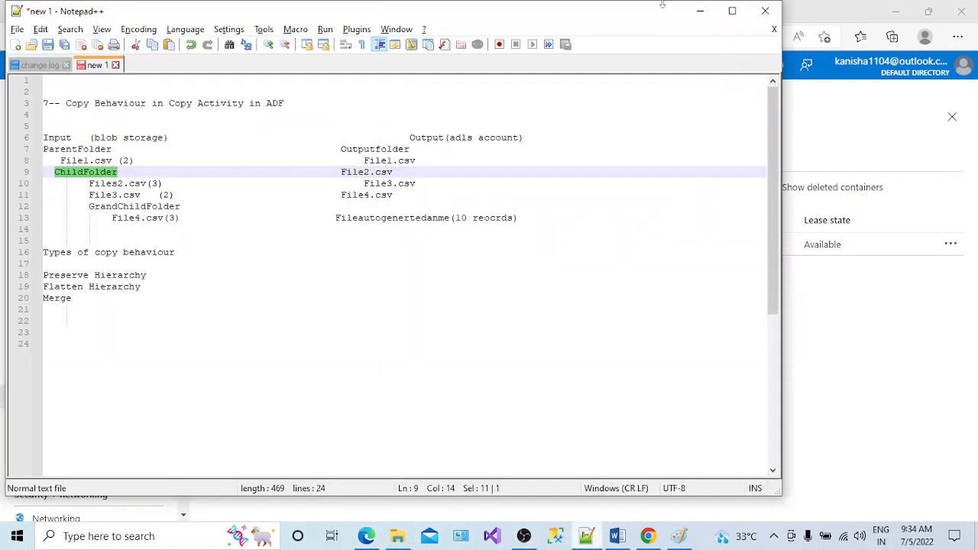
{"action": "left_click", "coordinate": [700, 10]}
{"action": "left_click", "coordinate": [232, 164]}
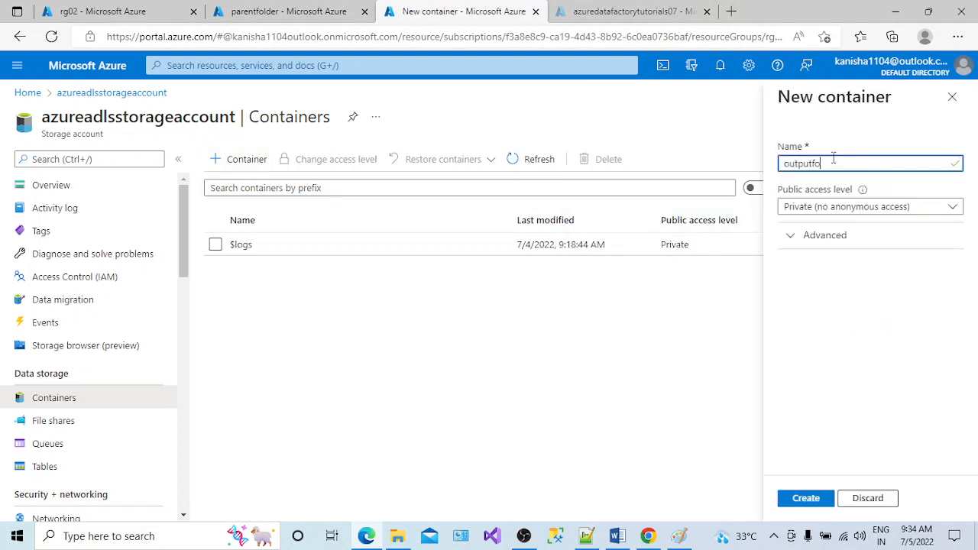
{"action": "left_click", "coordinate": [806, 499]}
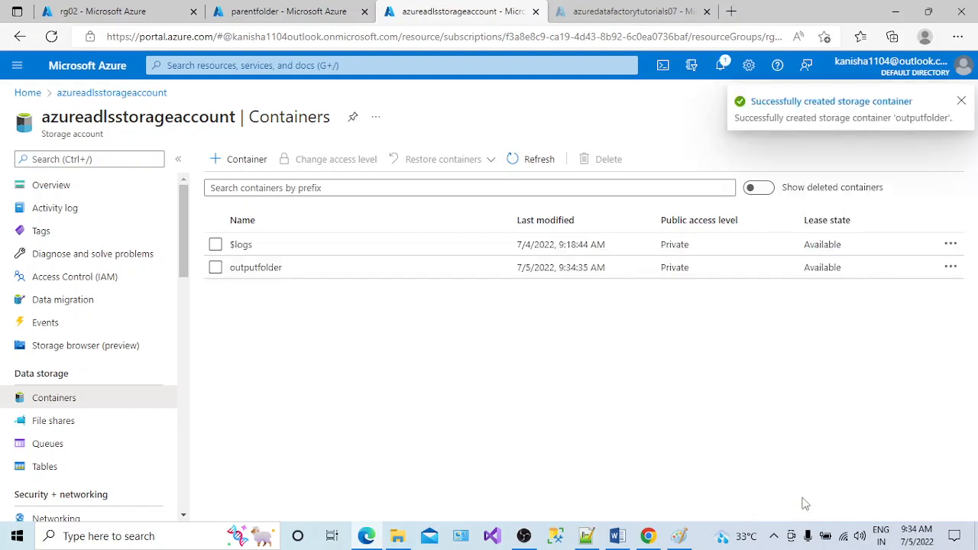
{"action": "left_click", "coordinate": [962, 102]}
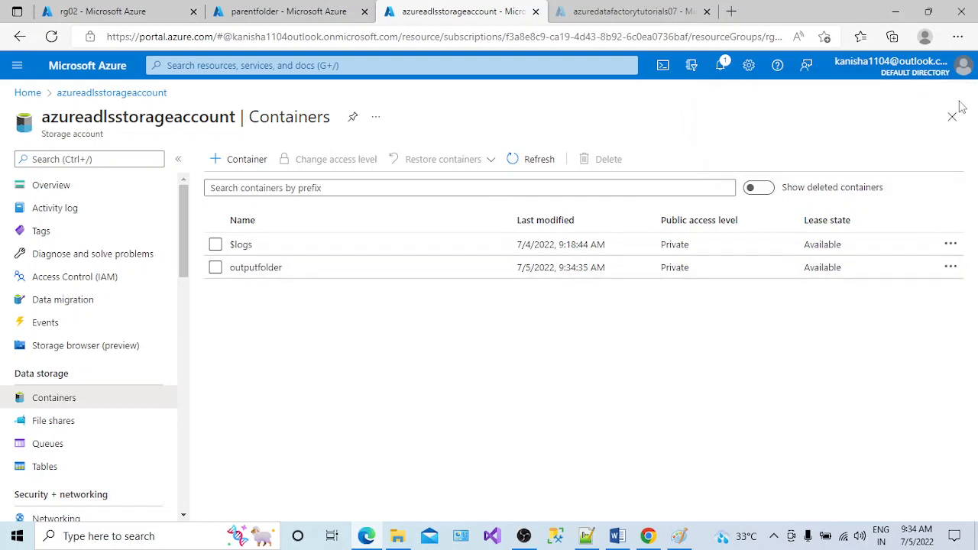
Launch Azure Data Factory Studio for the azuredatafactorytutorials07 data factory.
{"action": "left_click", "coordinate": [642, 9]}
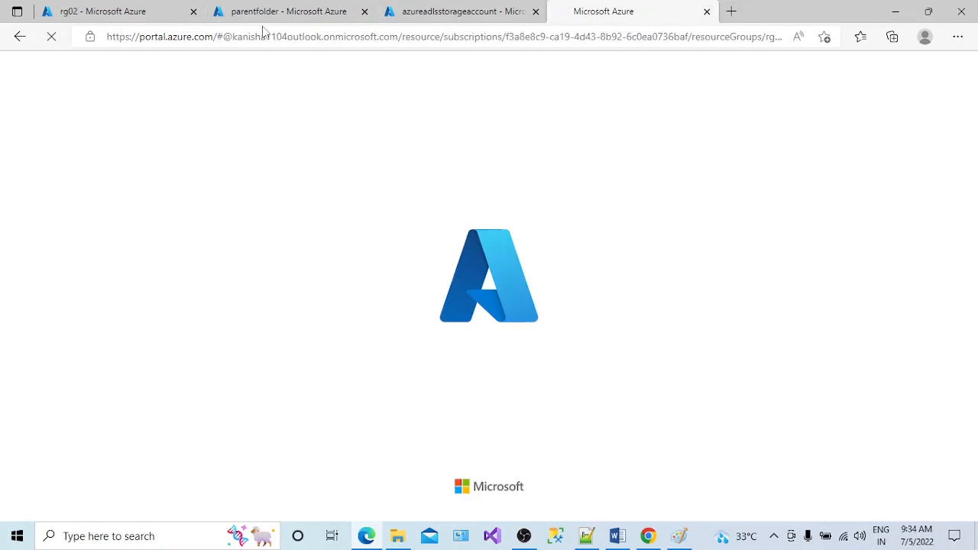
{"action": "left_click", "coordinate": [130, 12]}
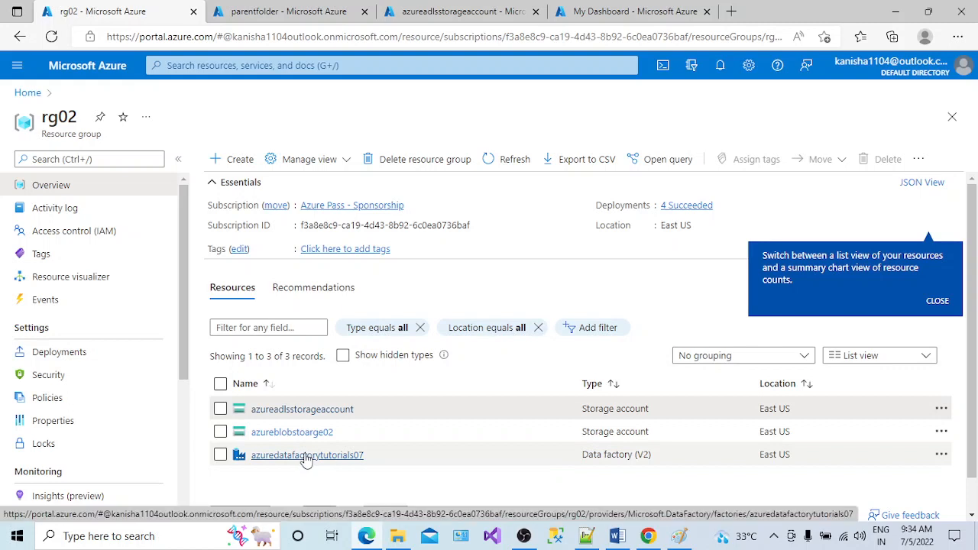
{"action": "left_click", "coordinate": [615, 13]}
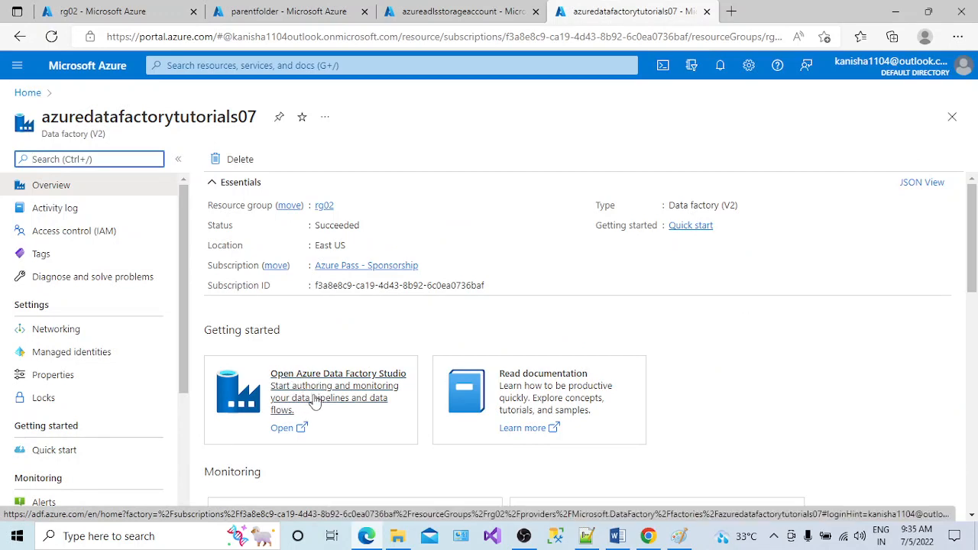
{"action": "left_click", "coordinate": [315, 403]}
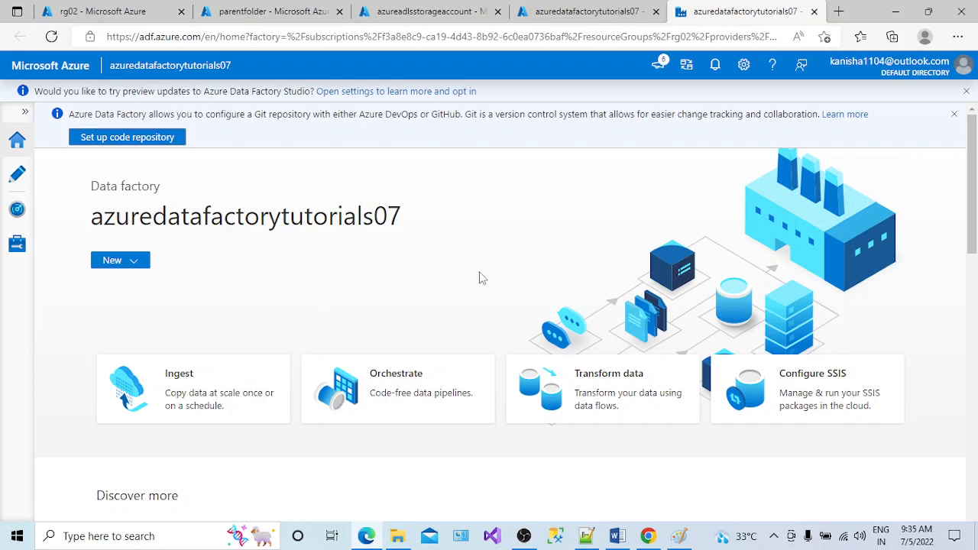
Start a new dataset in the data factory using Azure Blob Storage as the data store and DelimitedText as the format.
{"action": "left_click", "coordinate": [17, 178]}
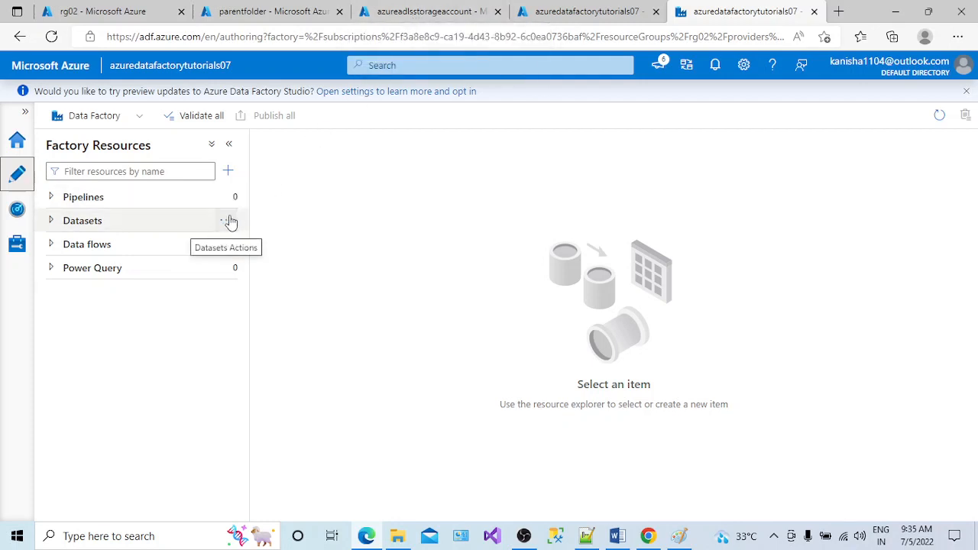
{"action": "left_click", "coordinate": [231, 222]}
{"action": "left_click", "coordinate": [274, 247]}
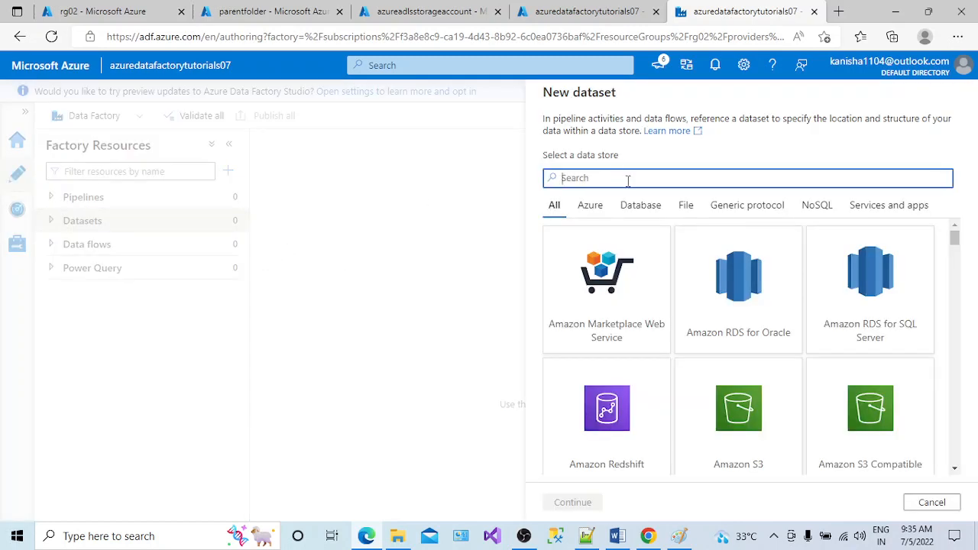
{"action": "type", "text": "blob"}
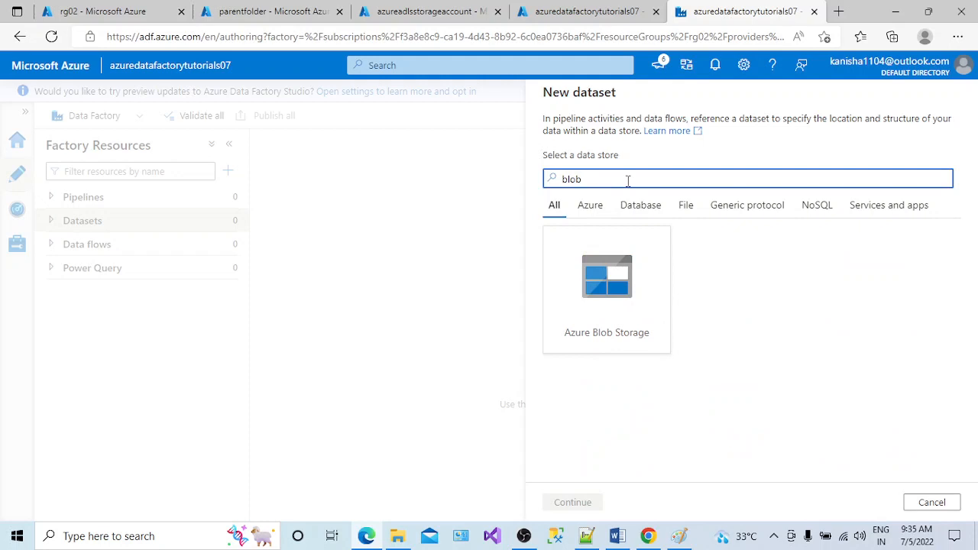
{"action": "left_click", "coordinate": [608, 276]}
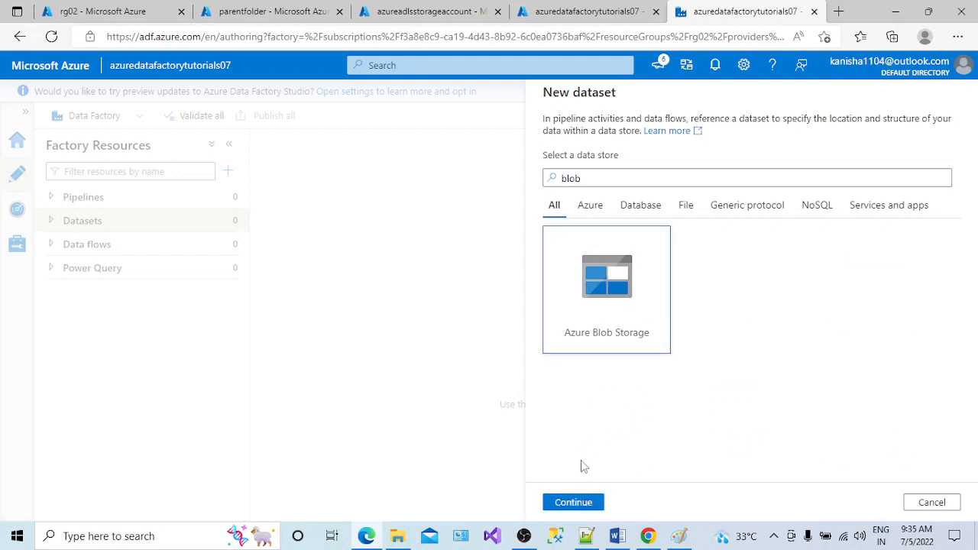
{"action": "left_click", "coordinate": [593, 502]}
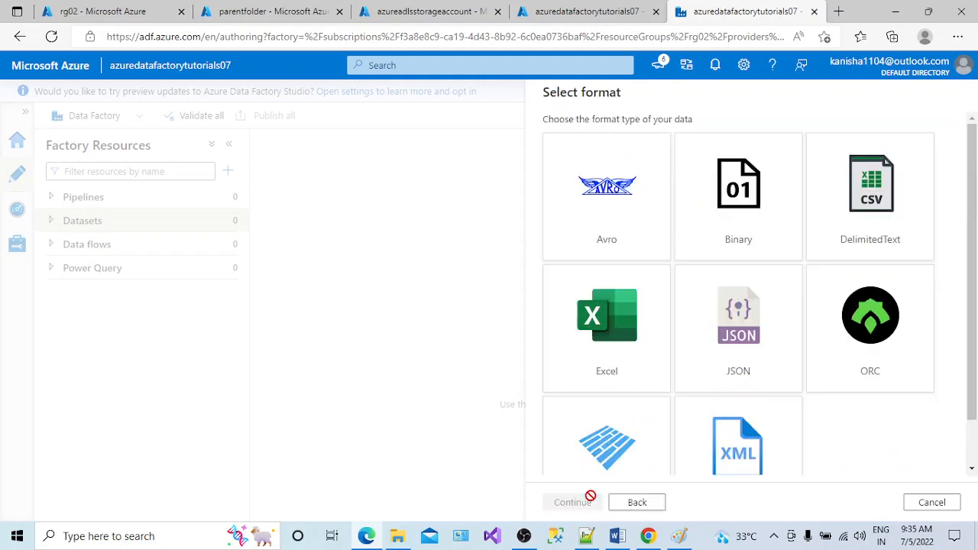
{"action": "left_click", "coordinate": [874, 202]}
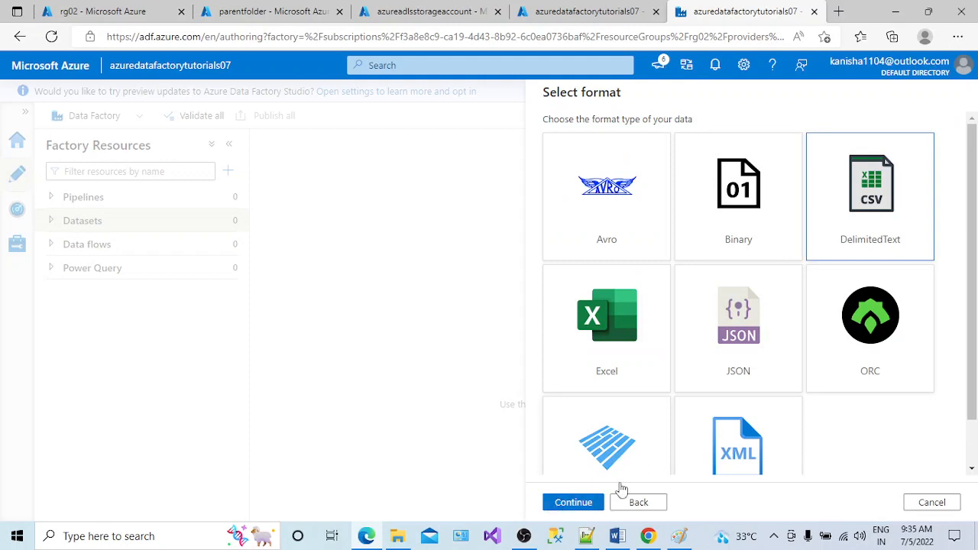
{"action": "left_click", "coordinate": [575, 502]}
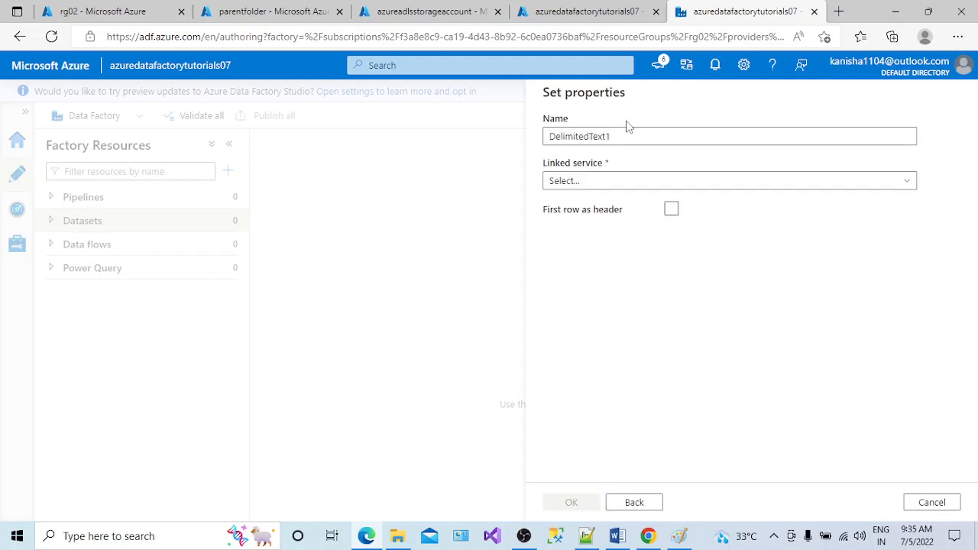
Name the new blob dataset ds_source.
{"action": "left_click_drag", "start_coordinate": [623, 136], "coordinate": [515, 153]}
{"action": "type", "text": "ds"}
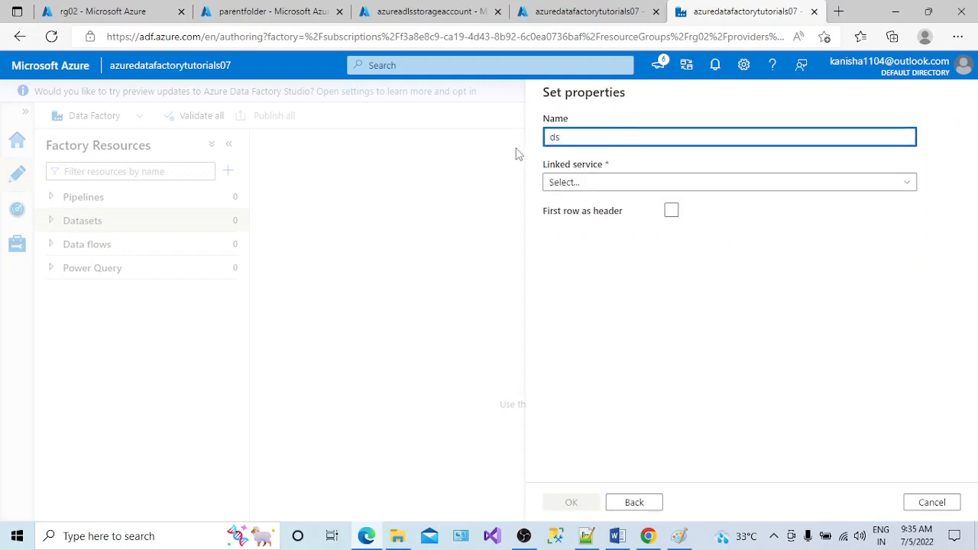
{"action": "type", "text": "_"}
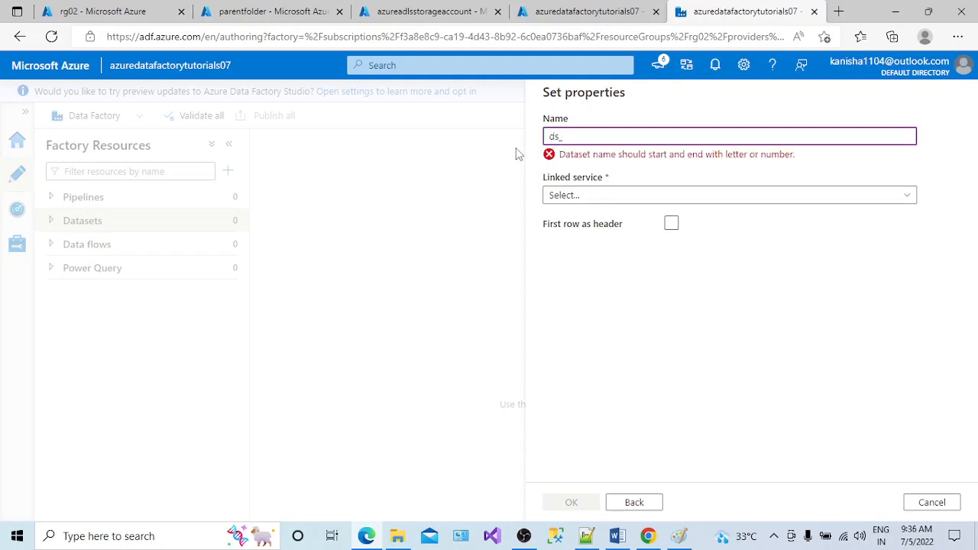
{"action": "type", "text": "preser"}
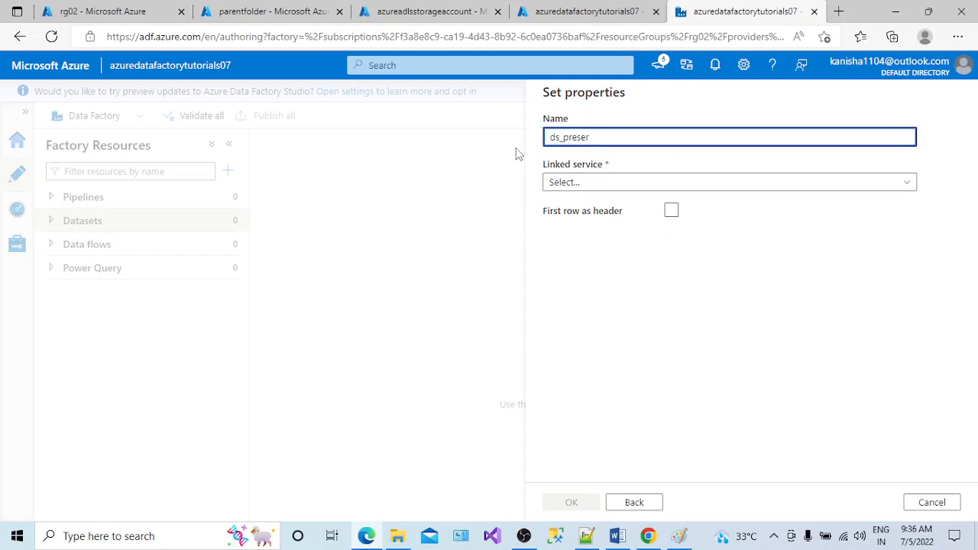
{"action": "type", "text": "ve"}
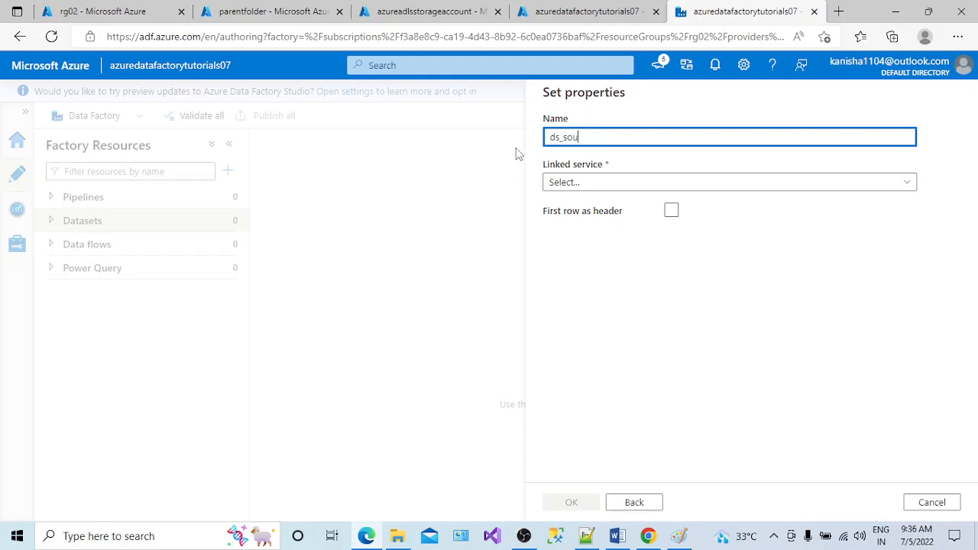
Start a new Azure Blob Storage linked service for the dataset and name it ln_blobstr.
{"action": "left_click", "coordinate": [573, 182]}
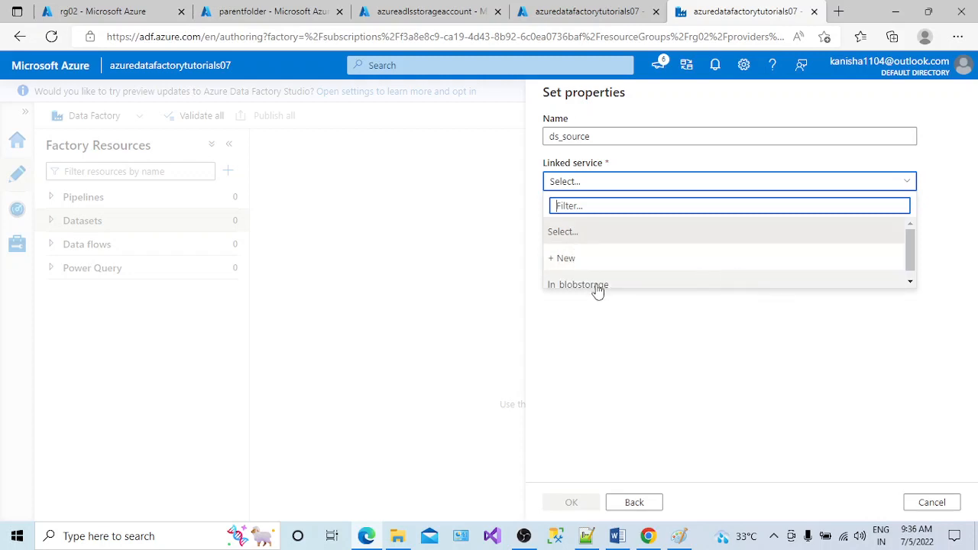
{"action": "left_click", "coordinate": [567, 258]}
{"action": "left_click_drag", "start_coordinate": [636, 151], "coordinate": [533, 161]}
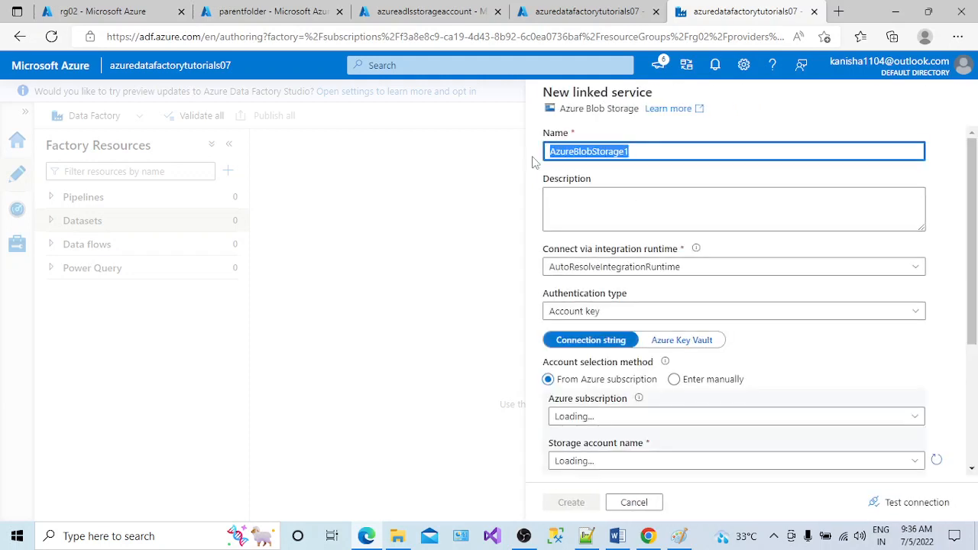
{"action": "key", "text": "BackSpace"}
{"action": "type", "text": "ln_blobstr"}
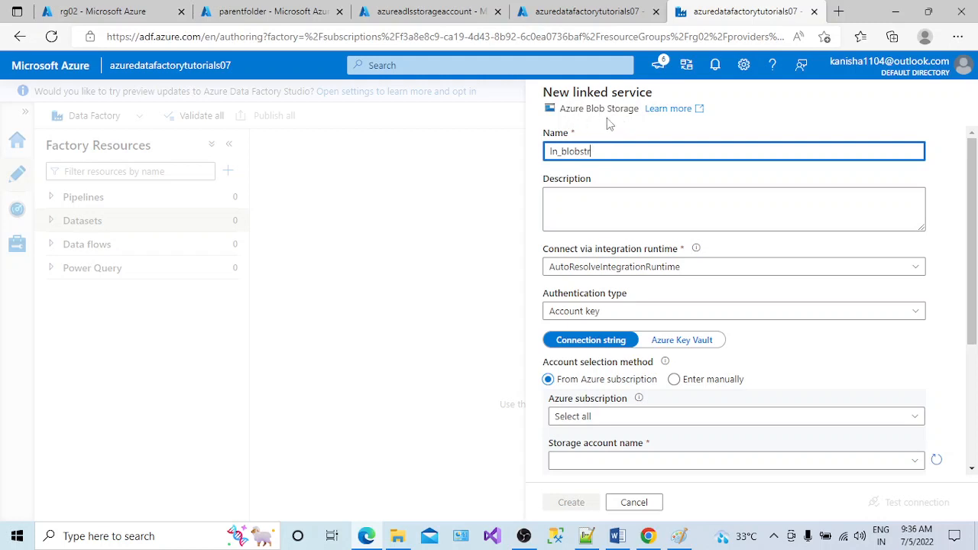
{"action": "left_click", "coordinate": [585, 210]}
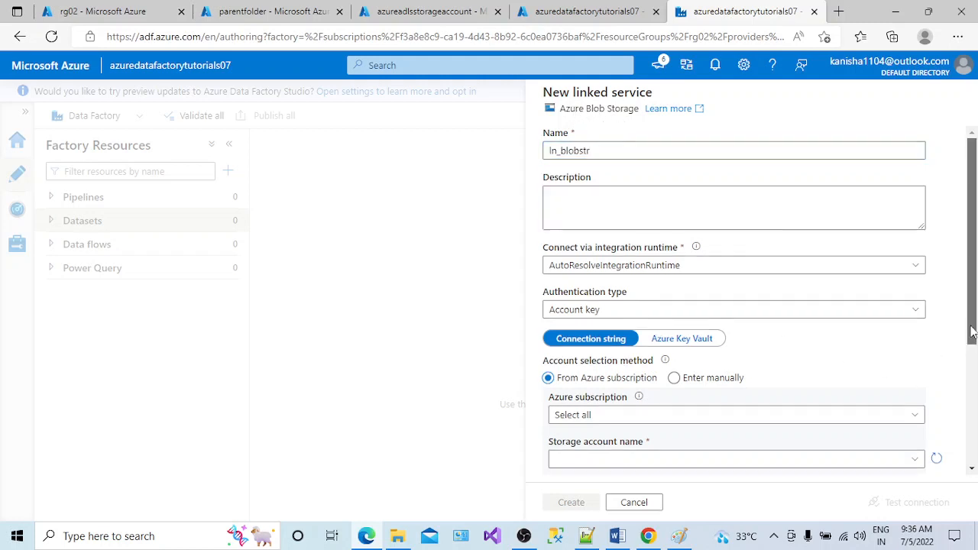
Set the linked service's subscription to Azure Pass - Sponsorship and its storage account to azureblobstoarge02.
{"action": "scroll", "coordinate": [833, 373], "scroll_direction": "down", "scroll_amount": 1}
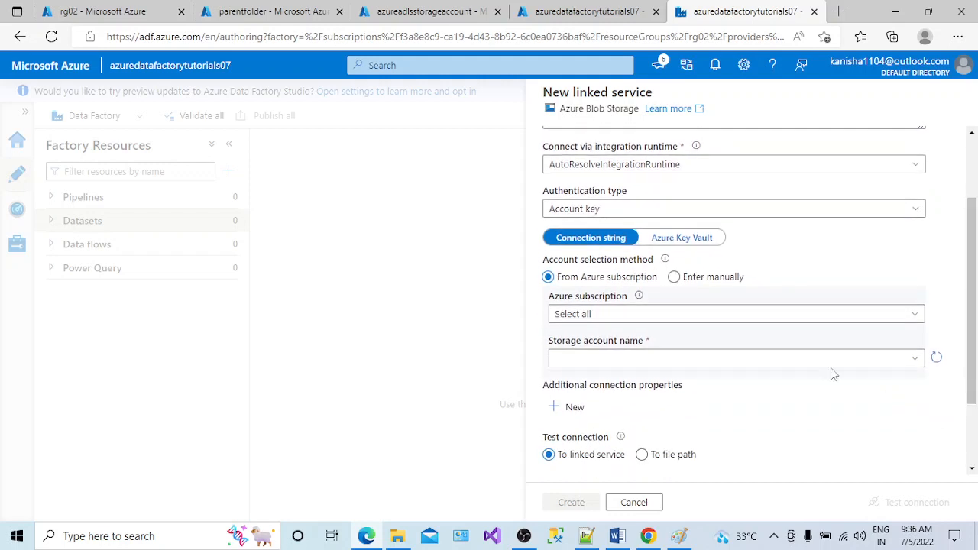
{"action": "left_click", "coordinate": [772, 316]}
{"action": "left_click", "coordinate": [667, 367]}
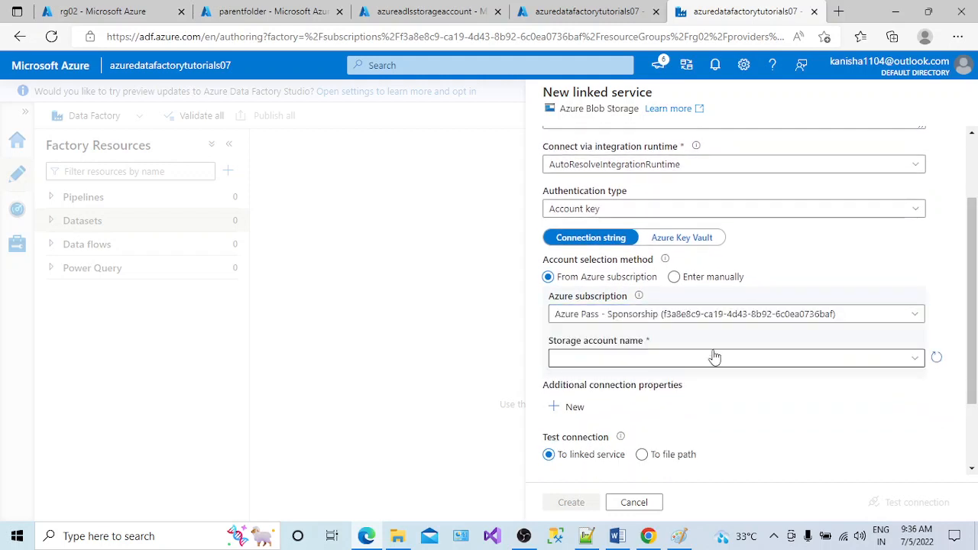
{"action": "scroll", "coordinate": [922, 339], "scroll_direction": "down", "scroll_amount": 1}
{"action": "left_click", "coordinate": [915, 295]}
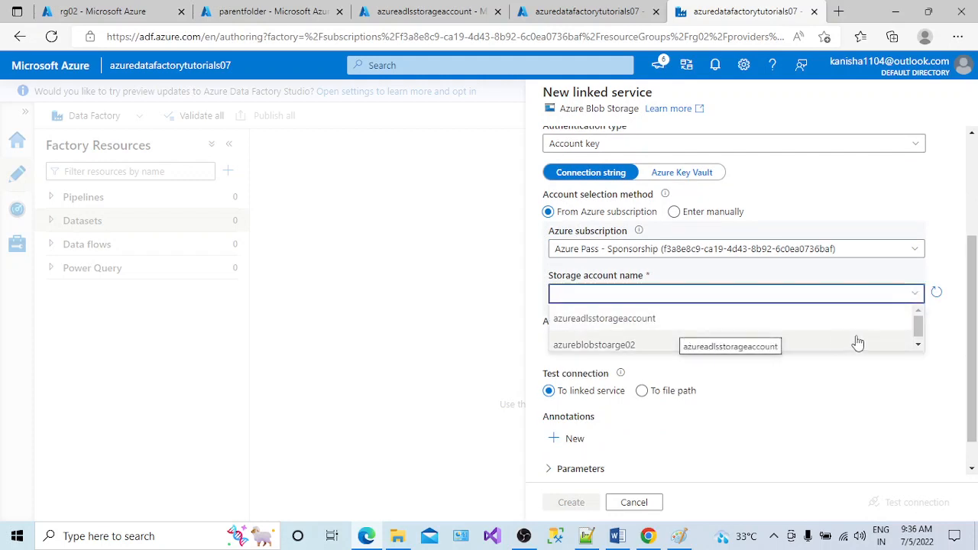
{"action": "left_click", "coordinate": [639, 348]}
Test the connection of the ln_blobstr linked service and create it.
{"action": "scroll", "coordinate": [974, 392], "scroll_direction": "down", "scroll_amount": 1}
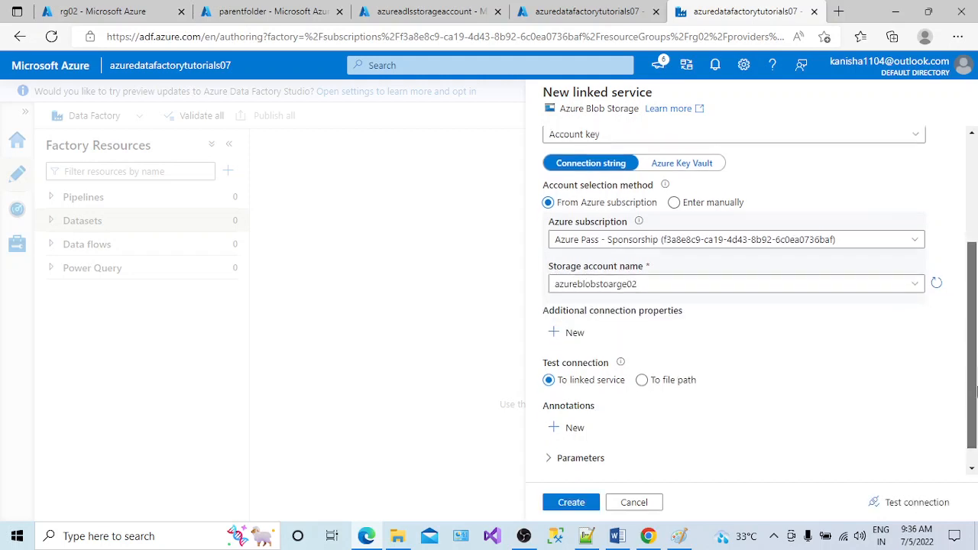
{"action": "scroll", "coordinate": [974, 392], "scroll_direction": "down", "scroll_amount": 1}
{"action": "left_click", "coordinate": [915, 505]}
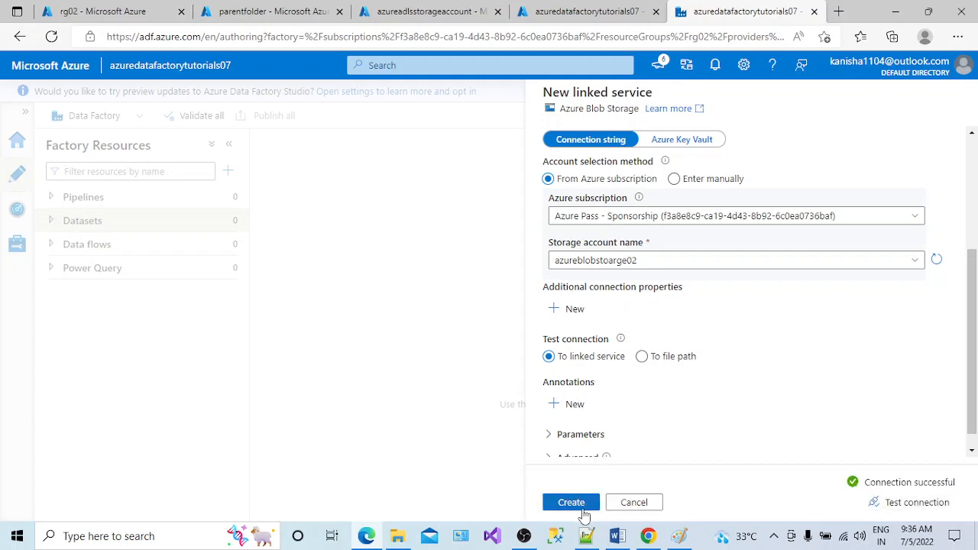
{"action": "left_click", "coordinate": [579, 504]}
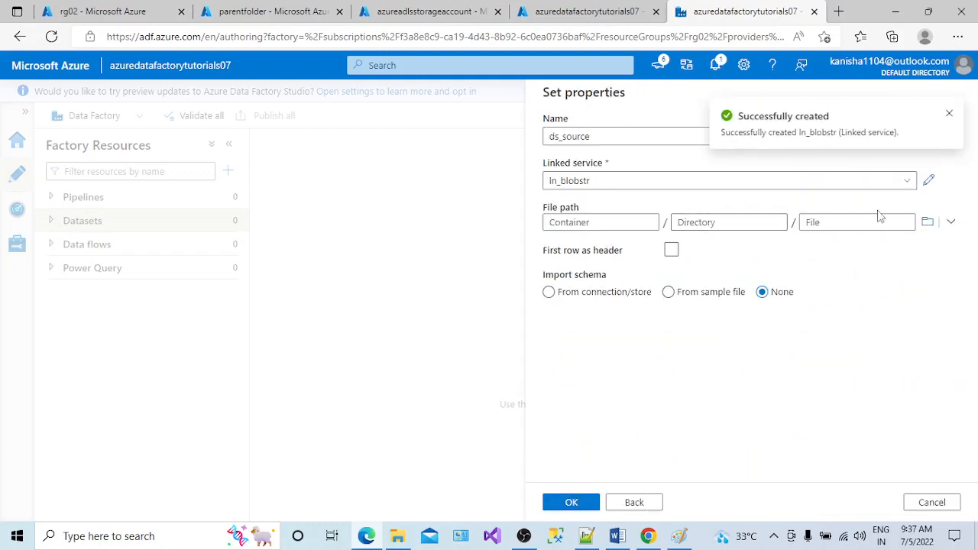
Set the dataset's file path to the parentfolder container, browsing from root, and create the ds_source dataset.
{"action": "left_click", "coordinate": [950, 222]}
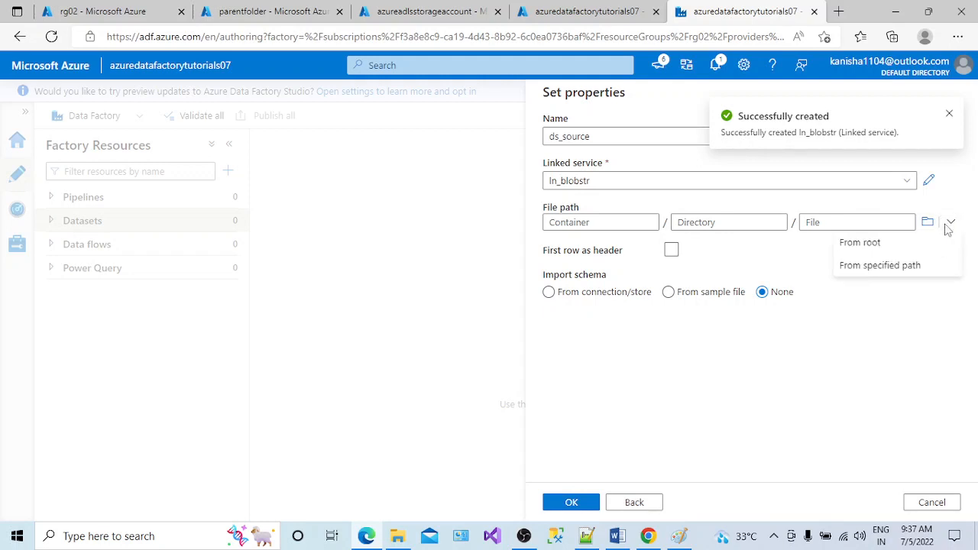
{"action": "left_click", "coordinate": [859, 243]}
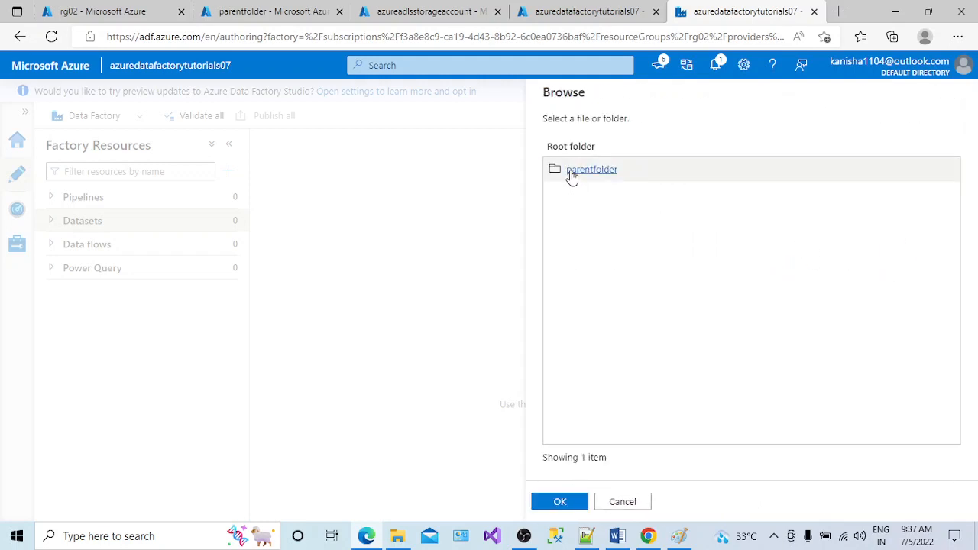
{"action": "left_click", "coordinate": [590, 169]}
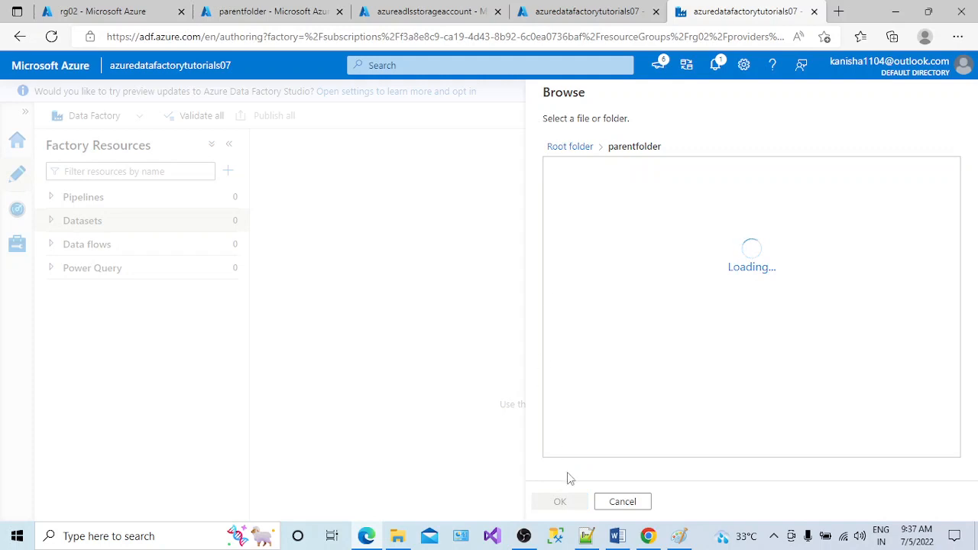
{"action": "left_click", "coordinate": [566, 503]}
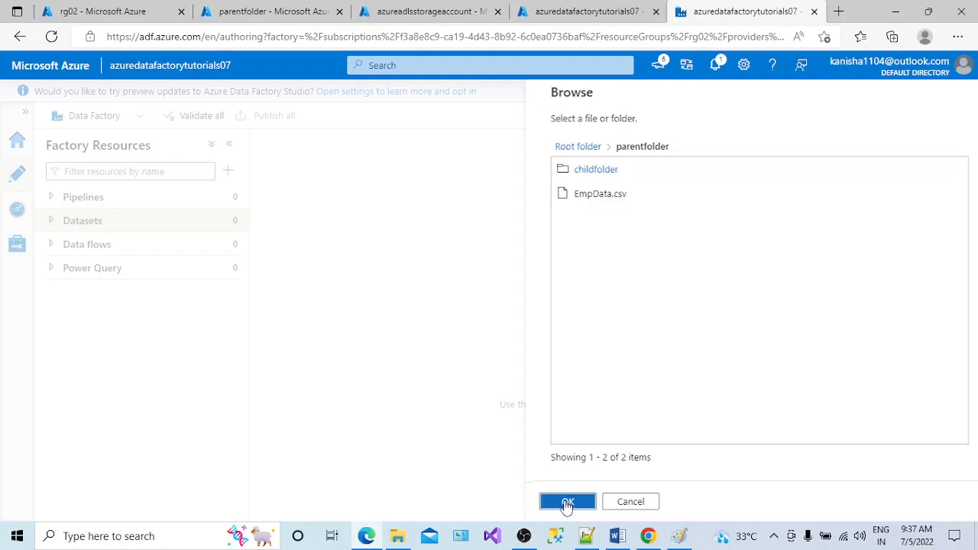
{"action": "left_click", "coordinate": [566, 504]}
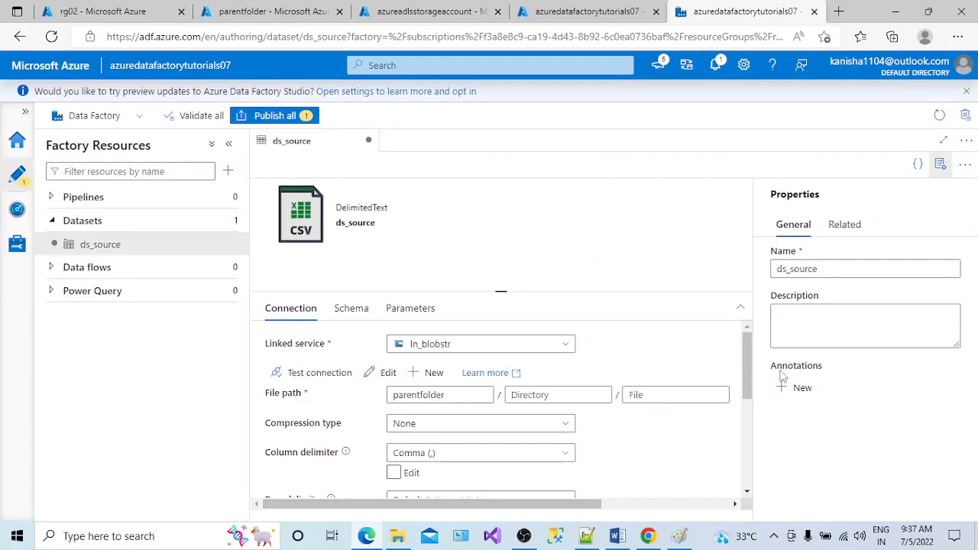
Enable First row as header in the connection settings of ds_source.
{"action": "left_click_drag", "start_coordinate": [751, 385], "coordinate": [754, 482]}
{"action": "left_click", "coordinate": [393, 438]}
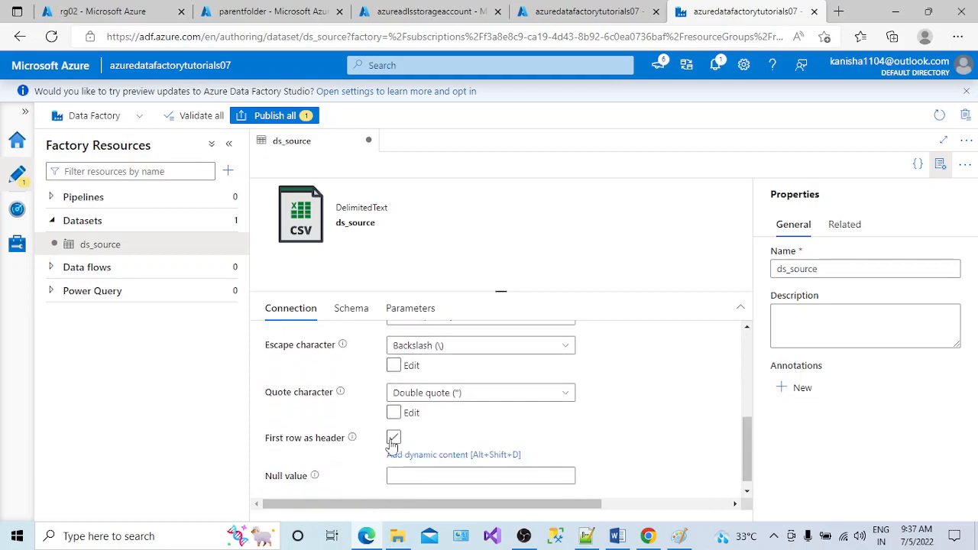
{"action": "left_click_drag", "start_coordinate": [758, 466], "coordinate": [755, 376]}
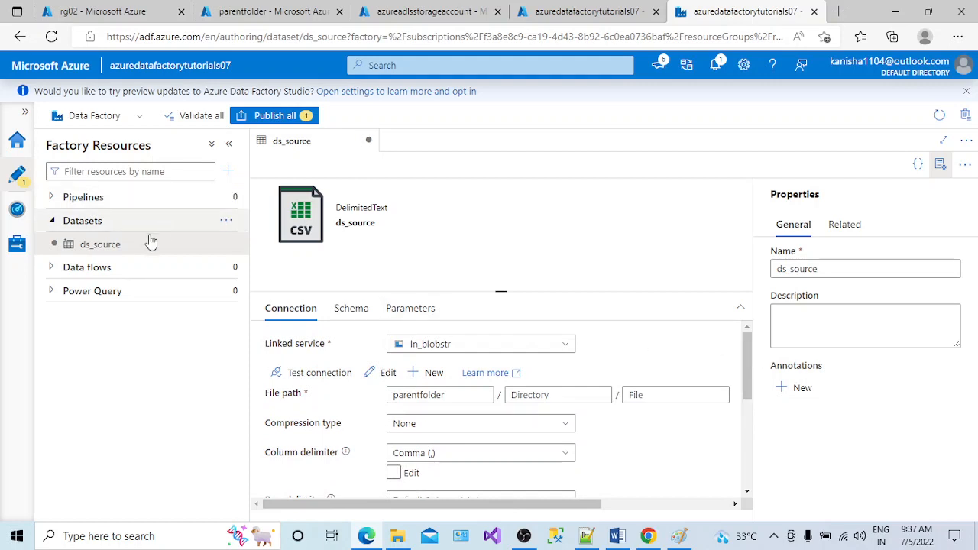
Start a new dataset and choose Azure Data Lake Storage Gen2 as its data store.
{"action": "left_click", "coordinate": [226, 221]}
{"action": "left_click", "coordinate": [263, 246]}
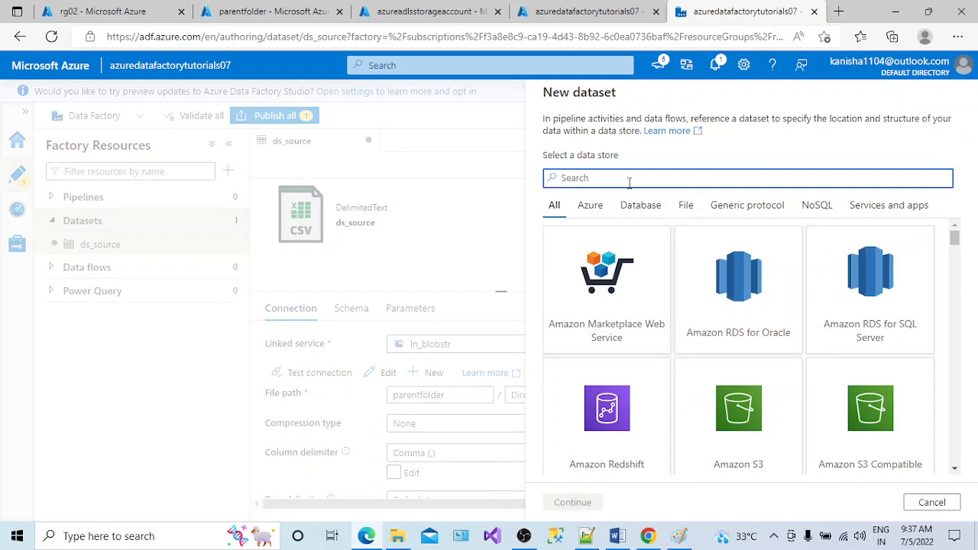
{"action": "type", "text": "adl"}
{"action": "key", "text": "BackSpace"}
{"action": "key", "text": "BackSpace"}
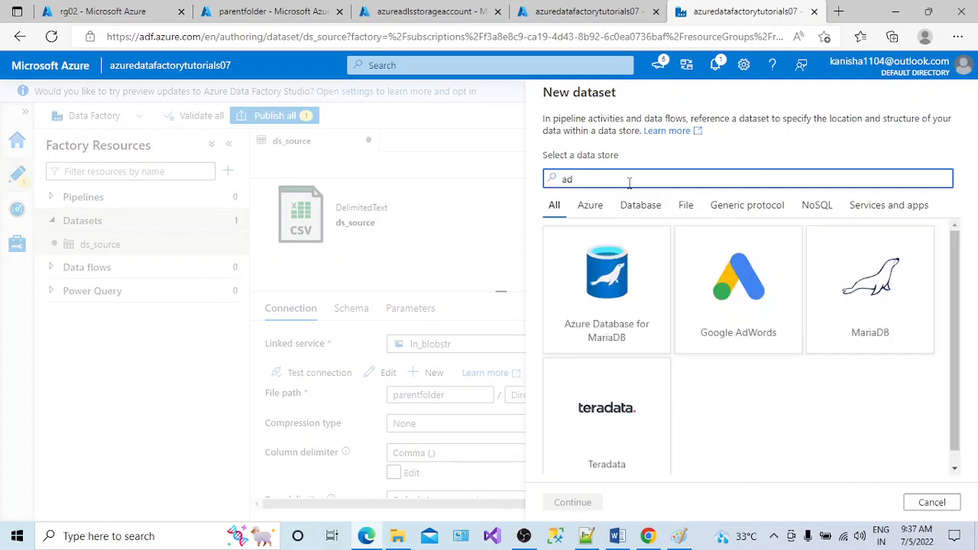
{"action": "key", "text": "BackSpace"}
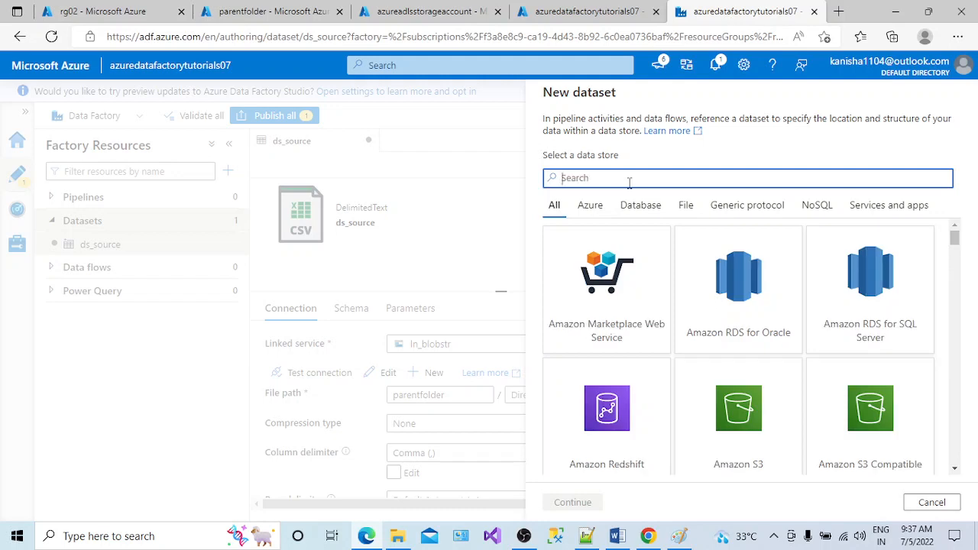
{"action": "type", "text": "a"}
{"action": "key", "text": "BackSpace"}
{"action": "type", "text": "sto"}
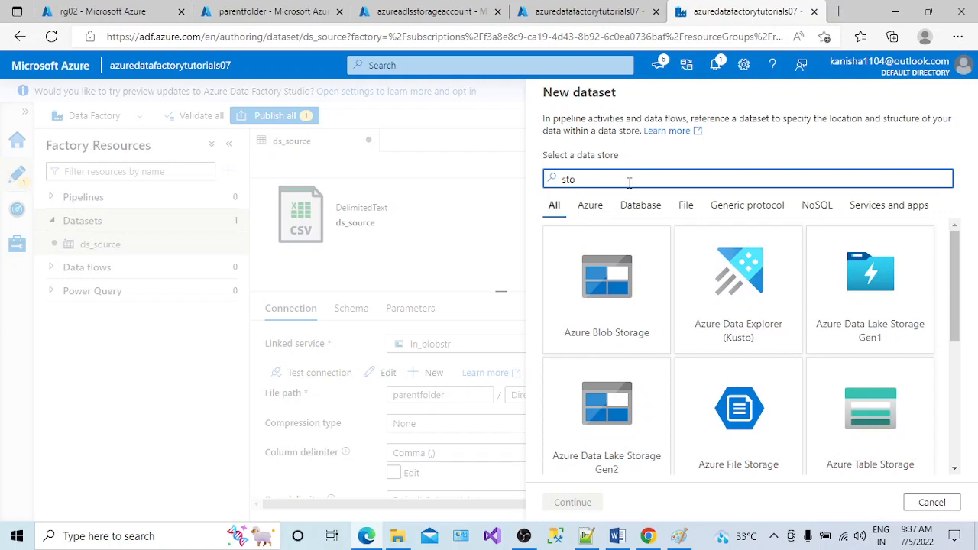
{"action": "left_click_drag", "start_coordinate": [965, 284], "coordinate": [944, 277]}
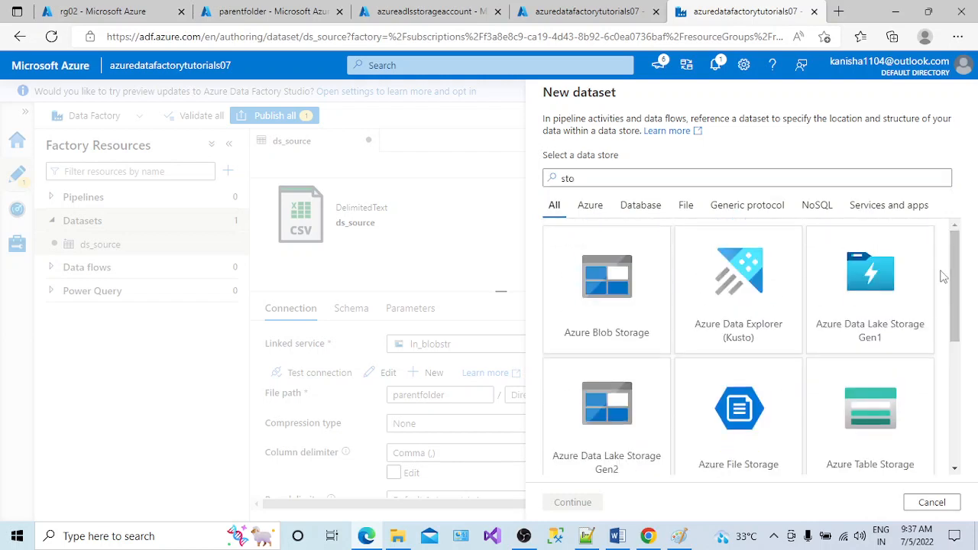
{"action": "left_click", "coordinate": [600, 451]}
{"action": "left_click", "coordinate": [575, 503]}
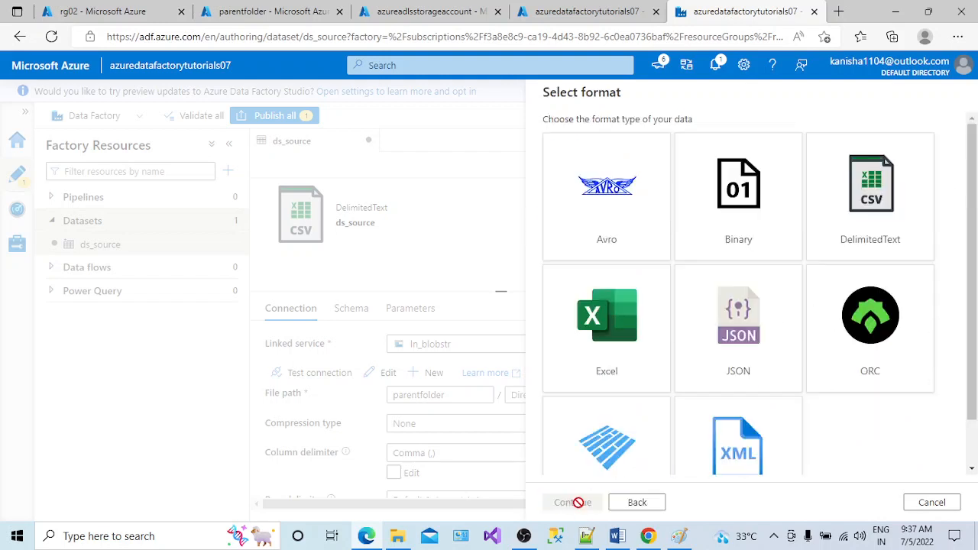
Set the new dataset's format to DelimitedText and name it ds_dest.
{"action": "left_click", "coordinate": [836, 236]}
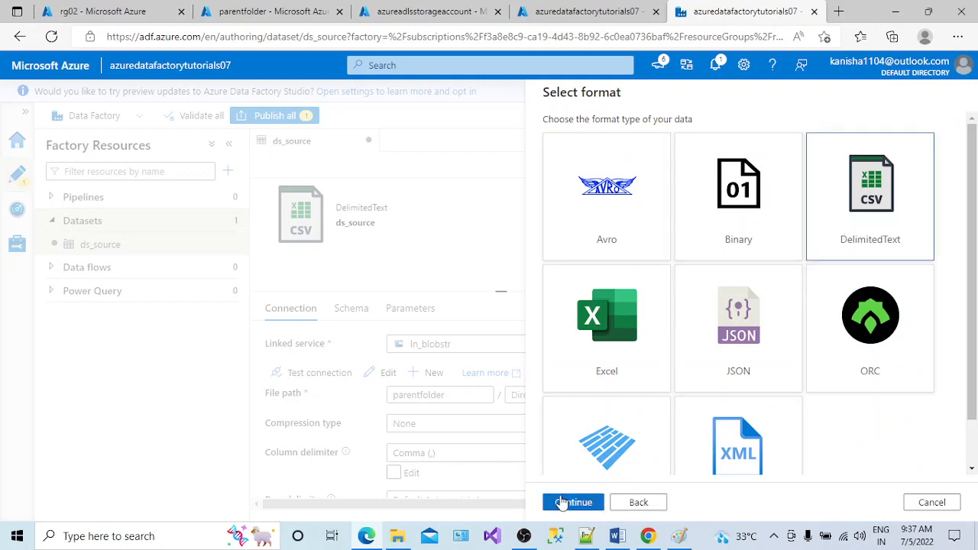
{"action": "left_click", "coordinate": [566, 502]}
{"action": "double_click", "coordinate": [622, 138]}
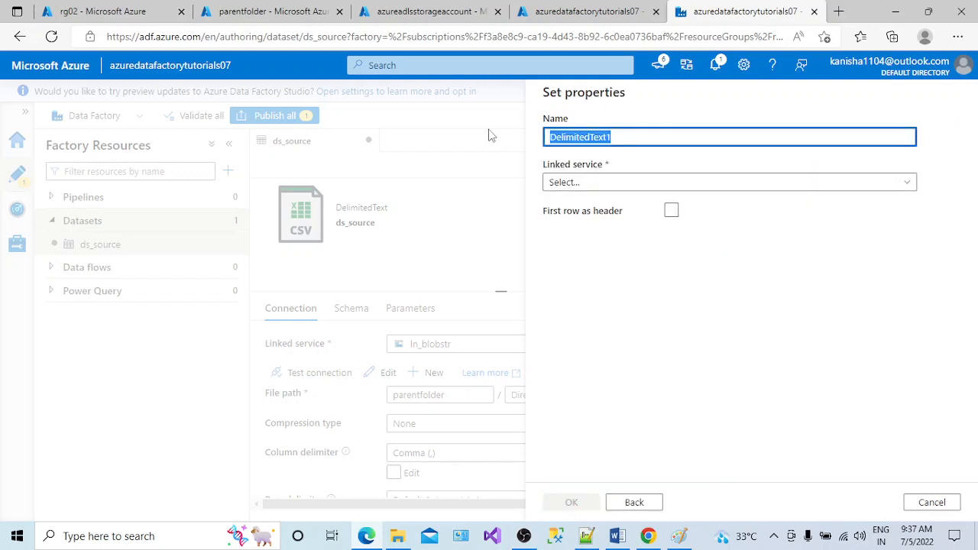
{"action": "type", "text": "ds_dest"}
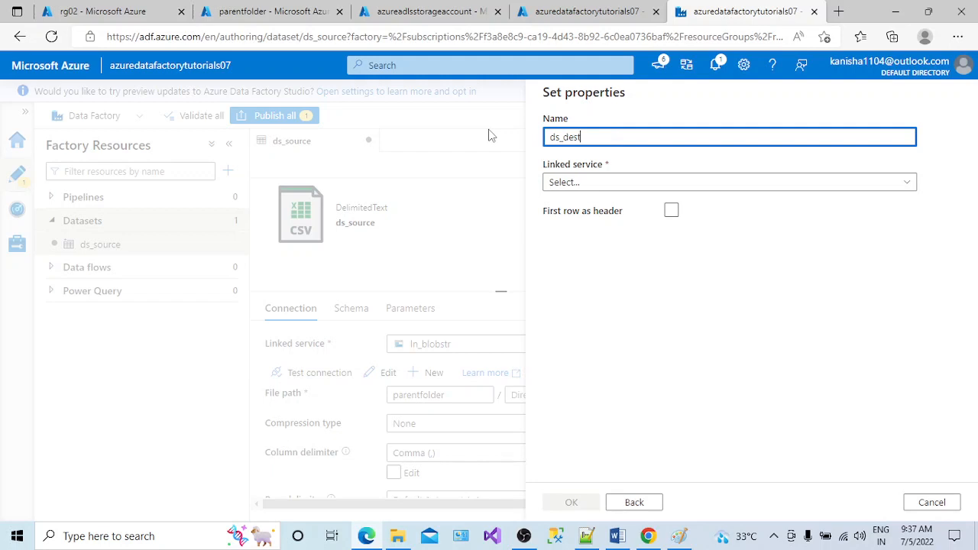
Start a new linked service for ds_dest and name it ls_dest.
{"action": "left_click", "coordinate": [581, 184]}
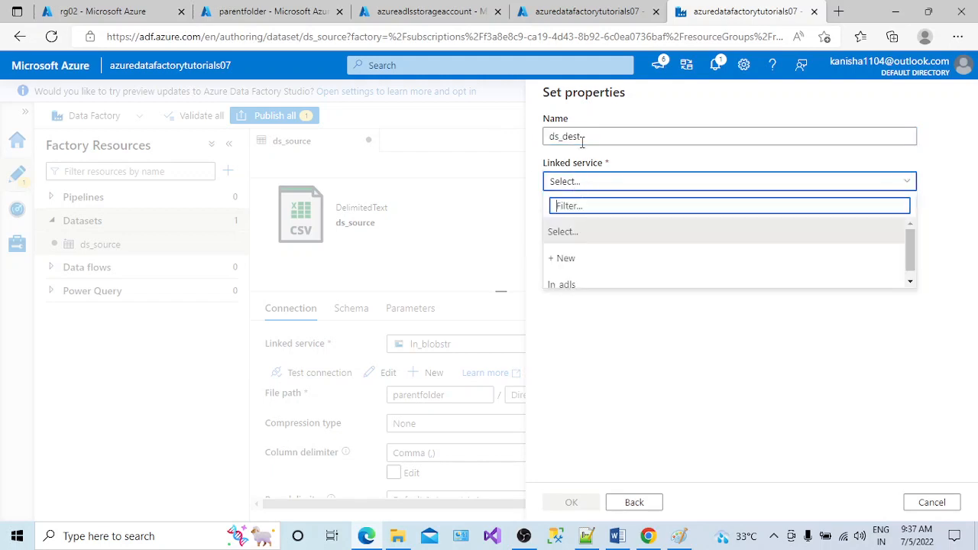
{"action": "left_click", "coordinate": [580, 260]}
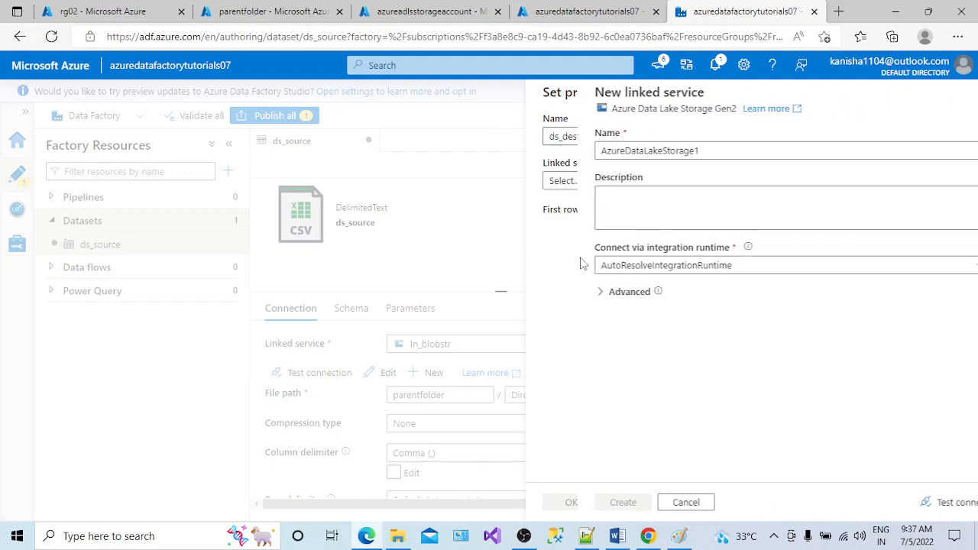
{"action": "double_click", "coordinate": [604, 151]}
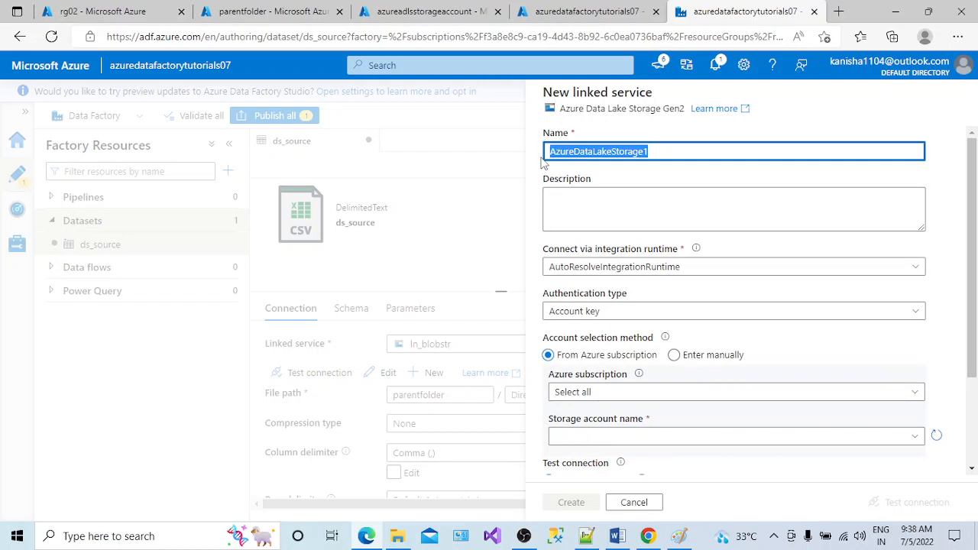
{"action": "type", "text": "ls_dest"}
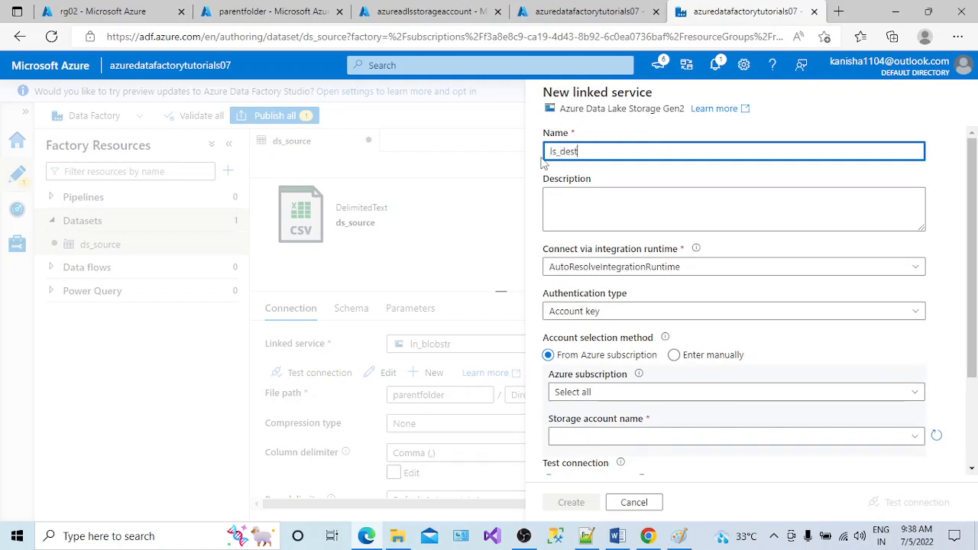
{"action": "left_click", "coordinate": [584, 198]}
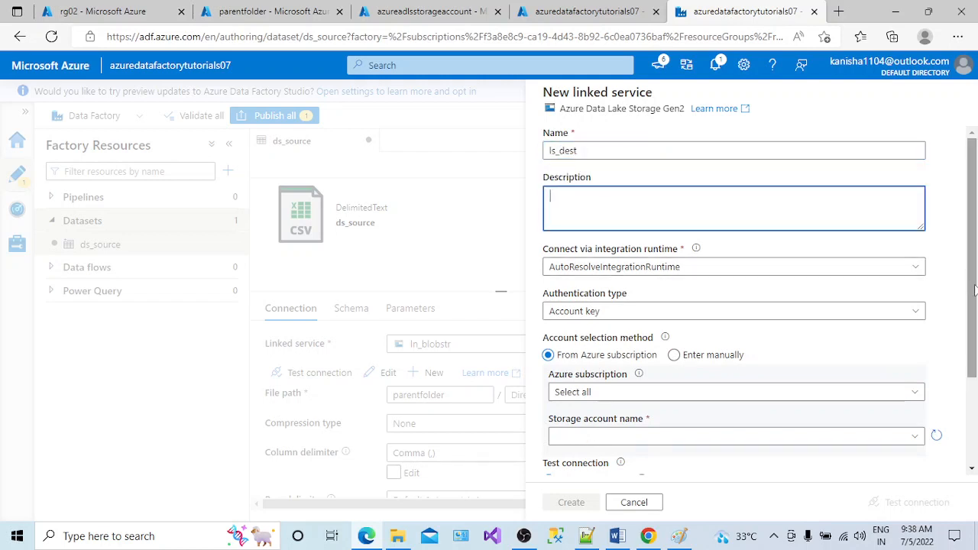
Set ls_dest's Azure subscription to Azure Pass - Sponsorship and its storage account to azureadlsstorageaccount.
{"action": "scroll", "coordinate": [974, 289], "scroll_direction": "down", "scroll_amount": 1}
{"action": "left_click", "coordinate": [896, 297]}
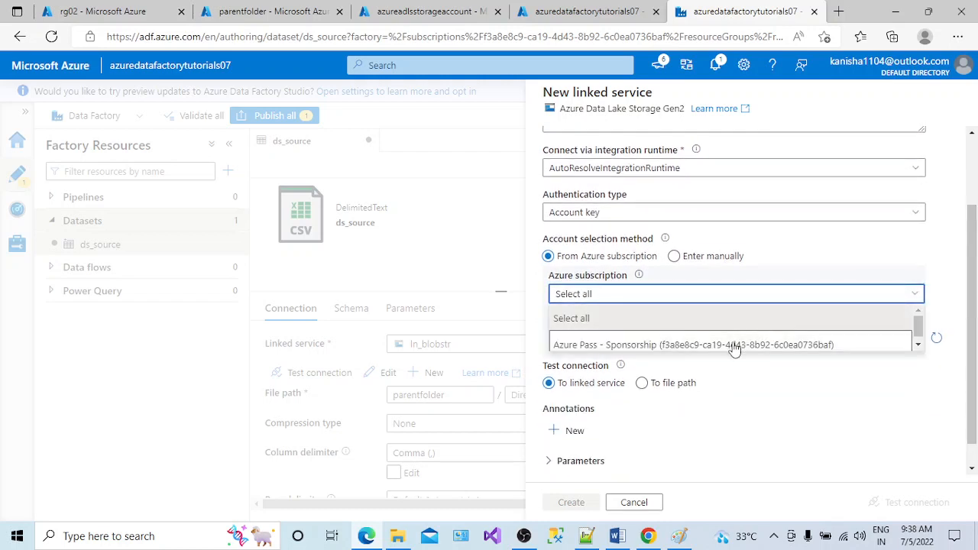
{"action": "left_click", "coordinate": [732, 345]}
{"action": "left_click", "coordinate": [846, 342]}
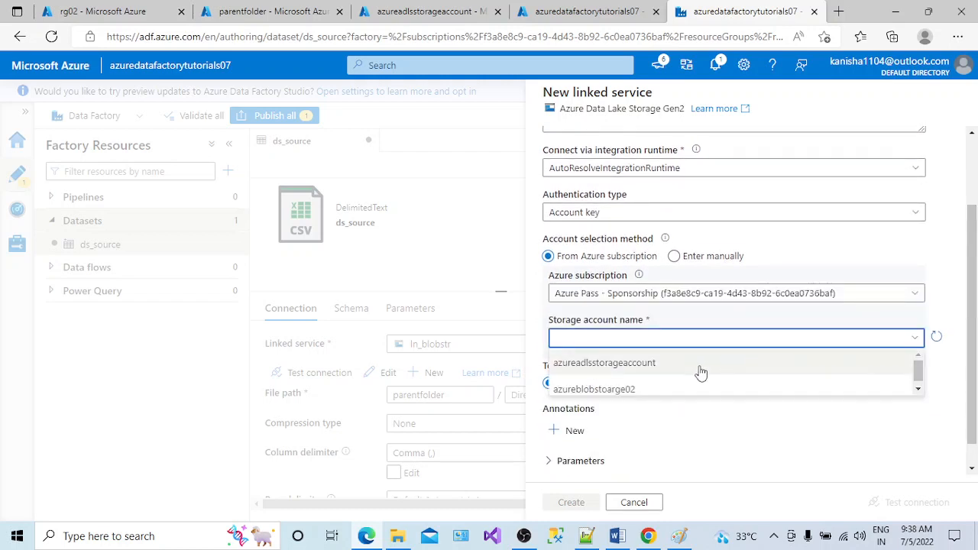
{"action": "left_click", "coordinate": [593, 365]}
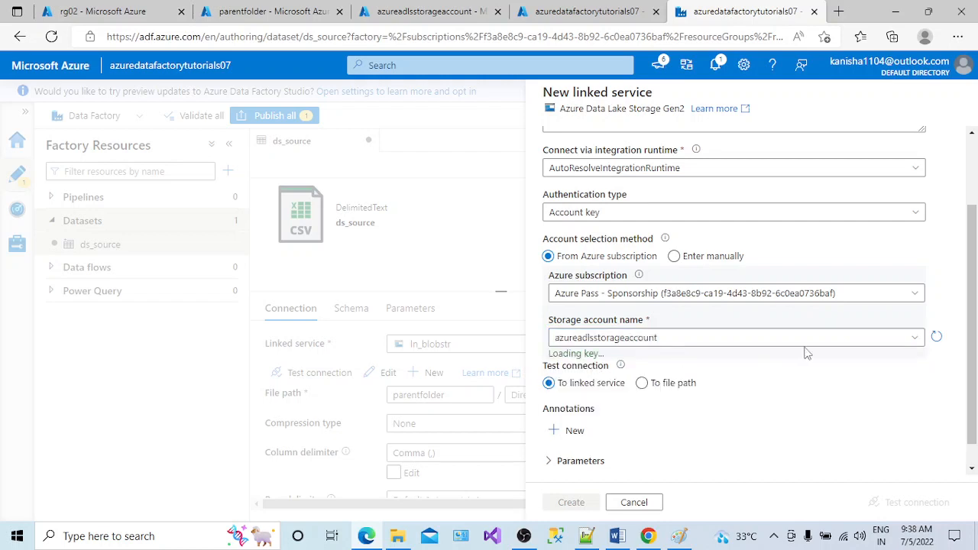
Test the connection of the ls_dest linked service and create it.
{"action": "left_click", "coordinate": [911, 501]}
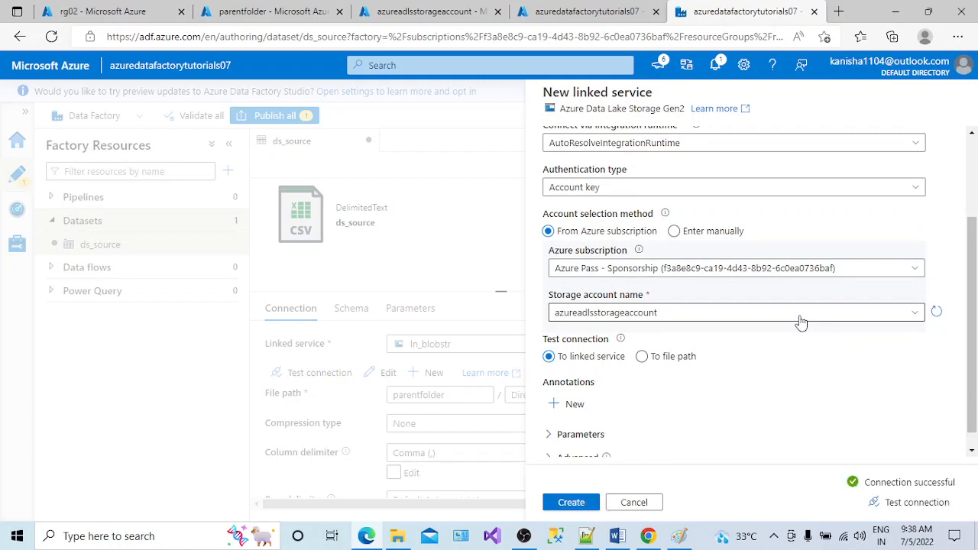
{"action": "left_click", "coordinate": [580, 502]}
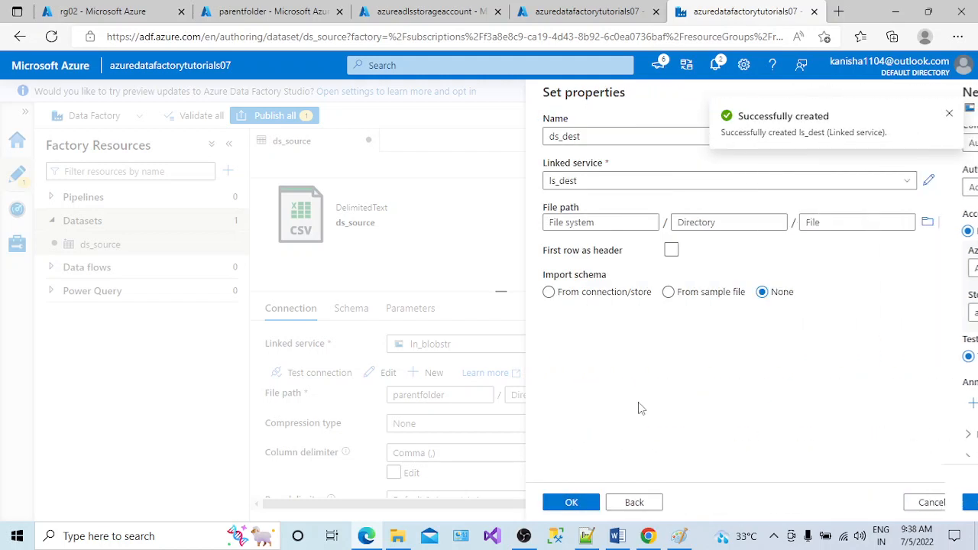
{"action": "left_click", "coordinate": [949, 113]}
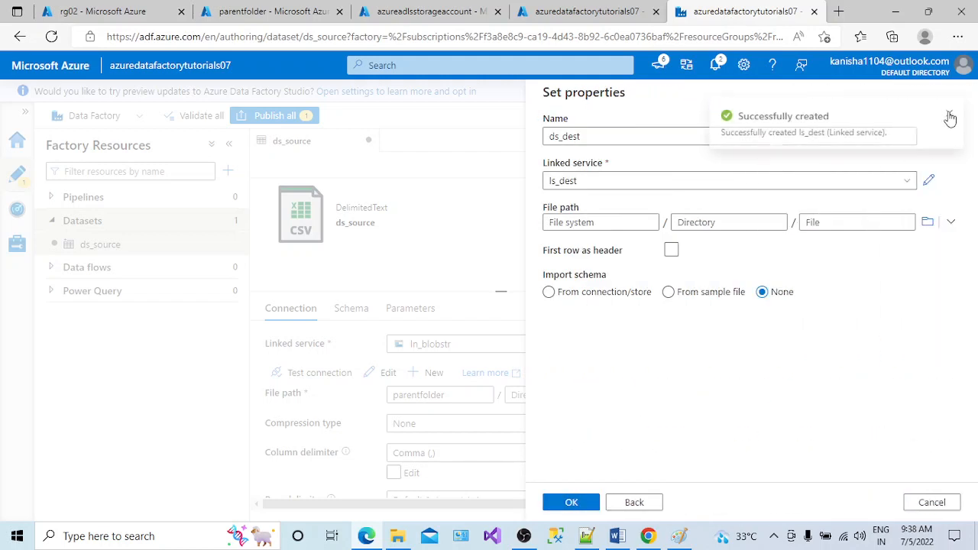
Create the ds_dest dataset with outputfolder as its file path and First row as header enabled.
{"action": "left_click", "coordinate": [951, 223]}
{"action": "left_click", "coordinate": [866, 250]}
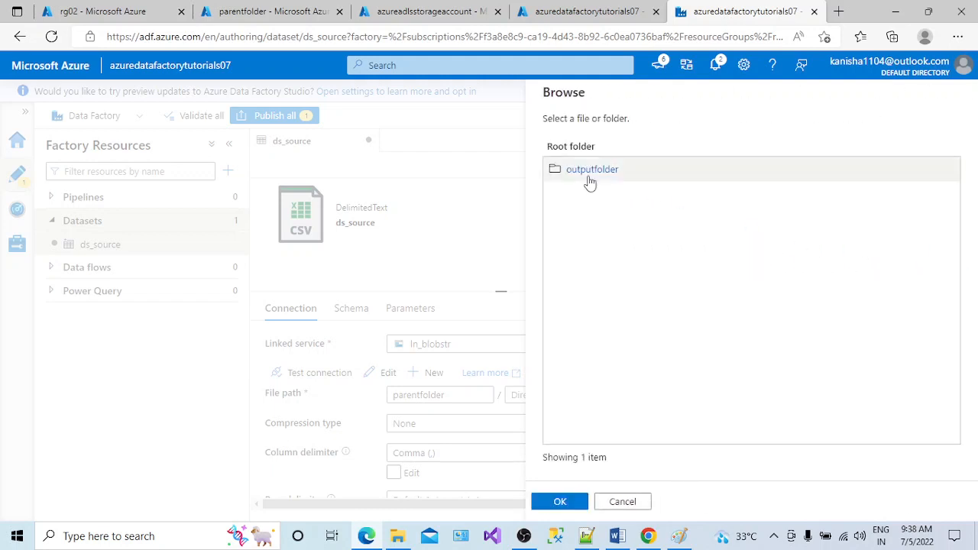
{"action": "left_click", "coordinate": [587, 170]}
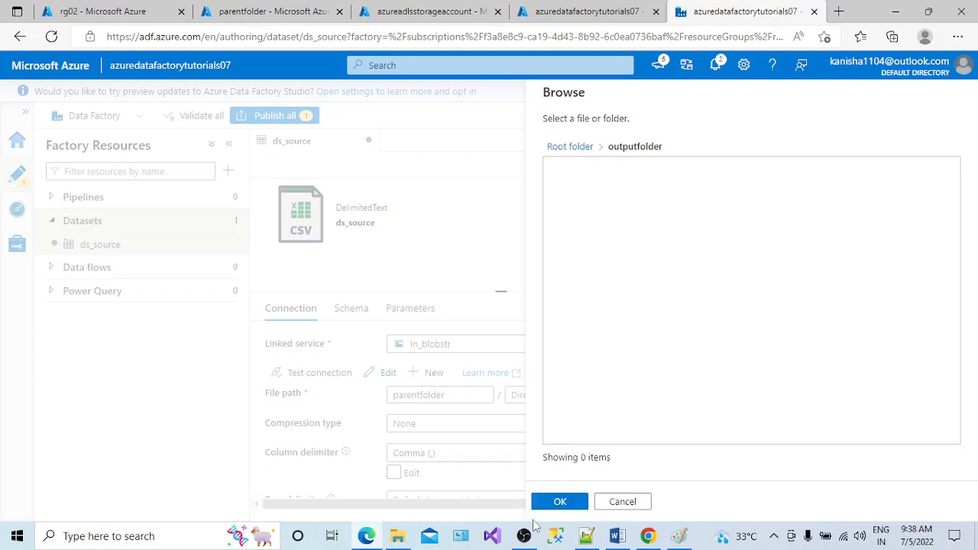
{"action": "left_click", "coordinate": [562, 504]}
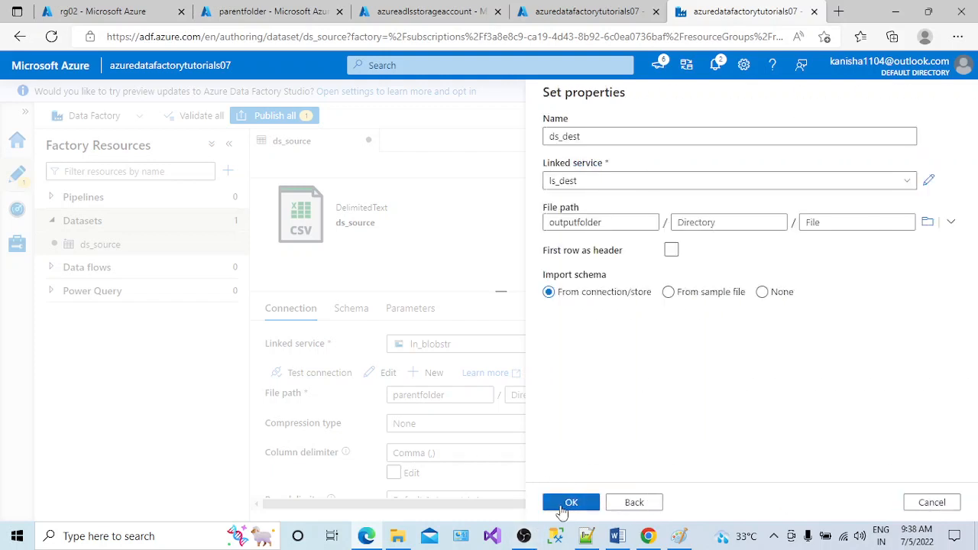
{"action": "left_click", "coordinate": [671, 250]}
{"action": "left_click", "coordinate": [570, 508]}
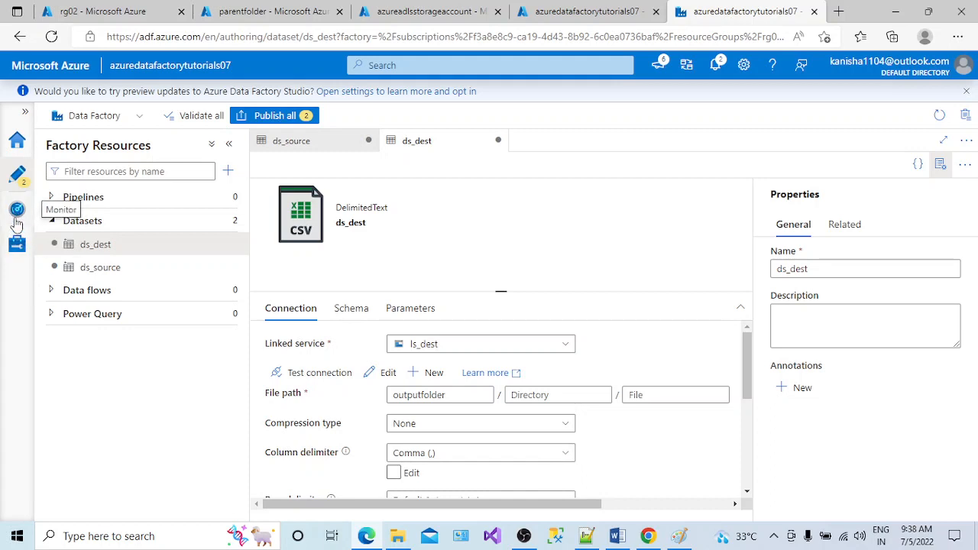
Review the data factory's linked services and integration runtimes.
{"action": "left_click", "coordinate": [17, 245]}
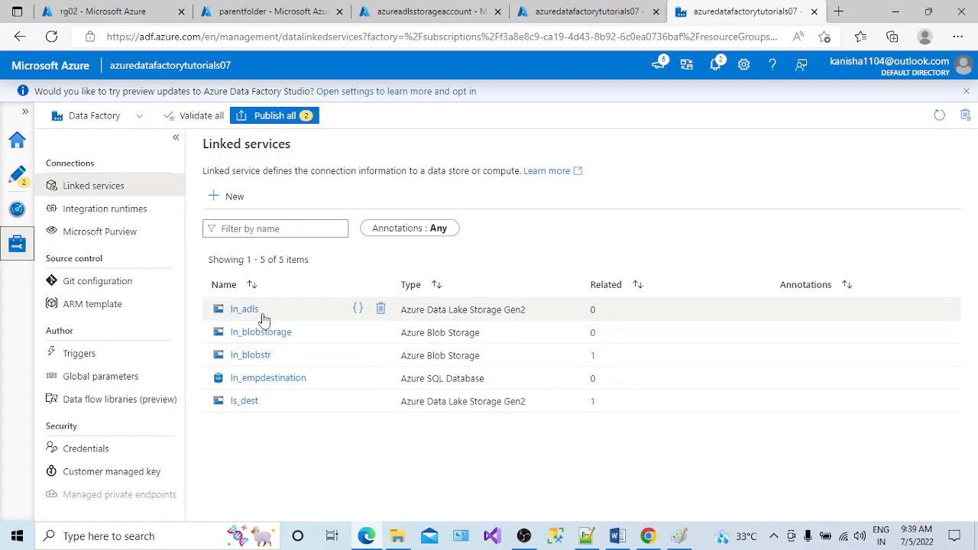
{"action": "left_click", "coordinate": [116, 213]}
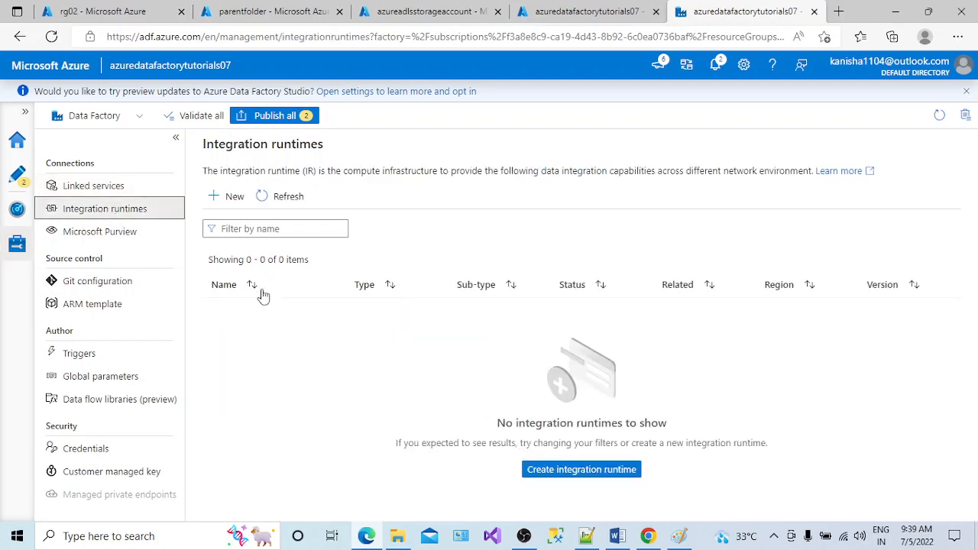
{"action": "left_click", "coordinate": [345, 287]}
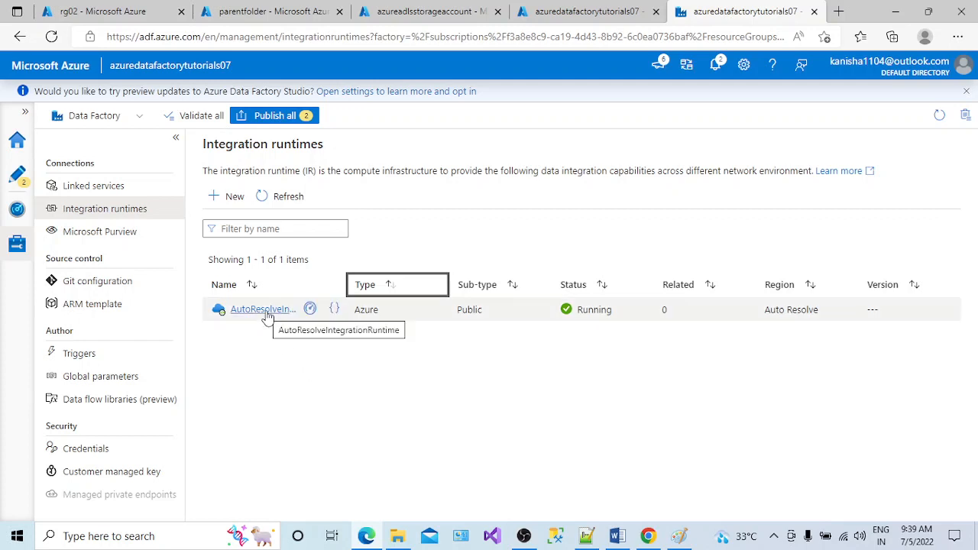
Create a new pipeline in the authoring workspace and name it pl_copybehaviour.
{"action": "left_click", "coordinate": [19, 176]}
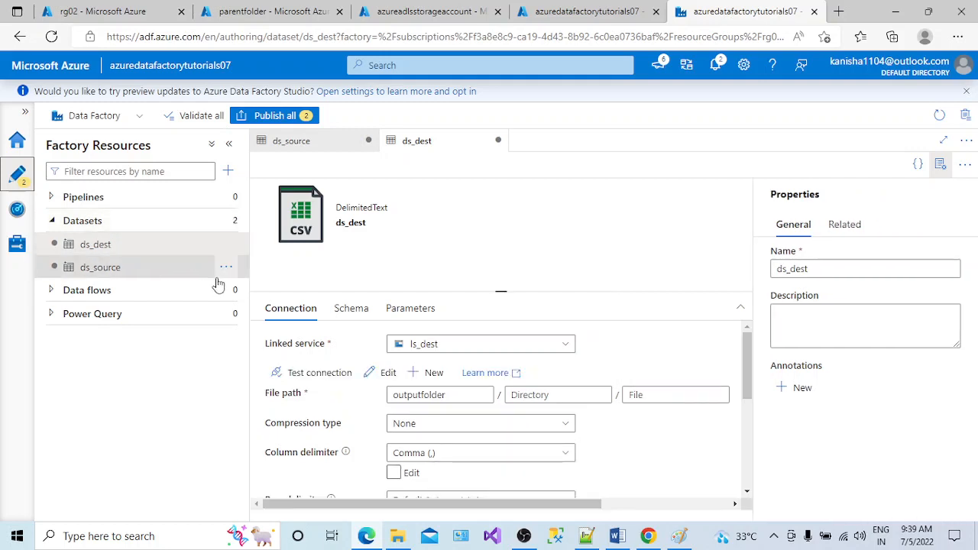
{"action": "left_click", "coordinate": [52, 197]}
{"action": "left_click", "coordinate": [226, 199]}
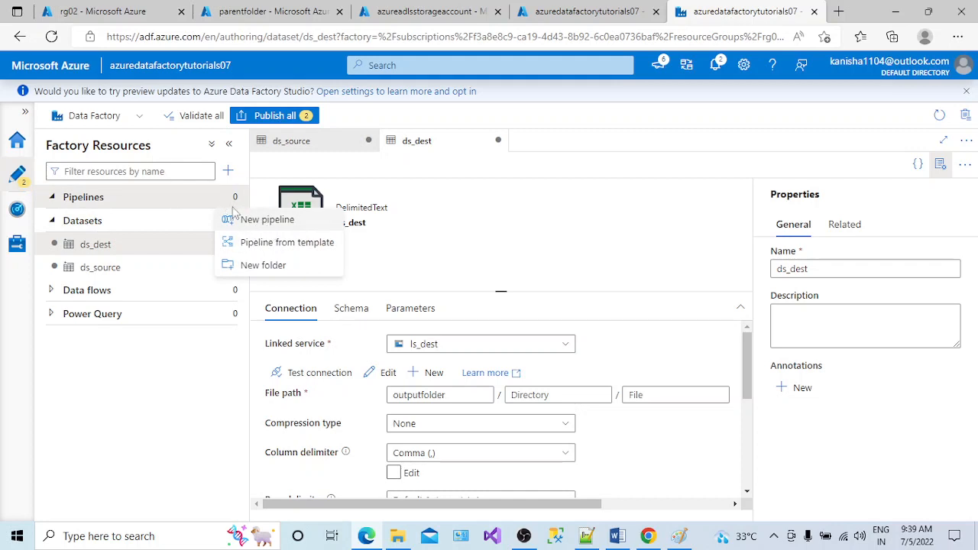
{"action": "left_click", "coordinate": [250, 222]}
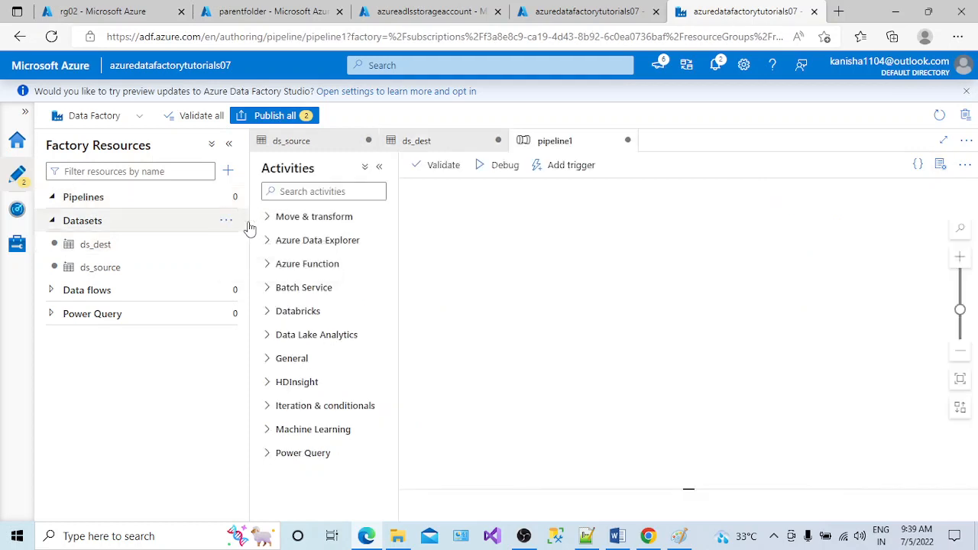
{"action": "double_click", "coordinate": [817, 268]}
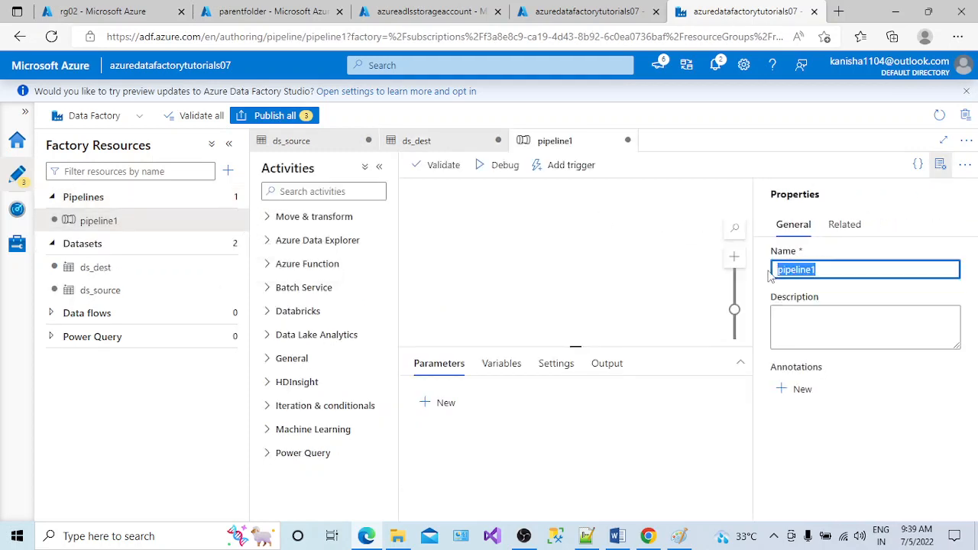
{"action": "type", "text": "pl_copybehavioor"}
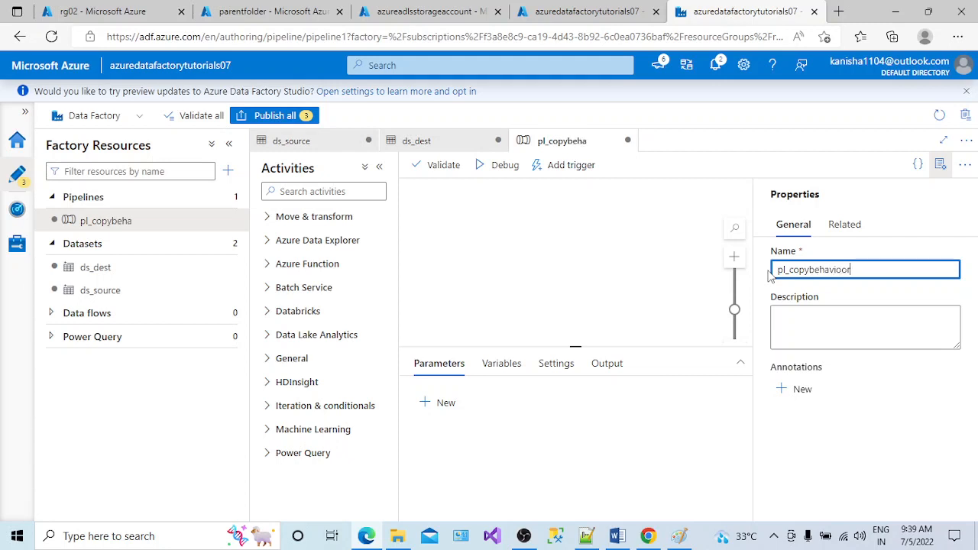
{"action": "key", "text": "BackSpace"}
{"action": "left_click", "coordinate": [812, 312]}
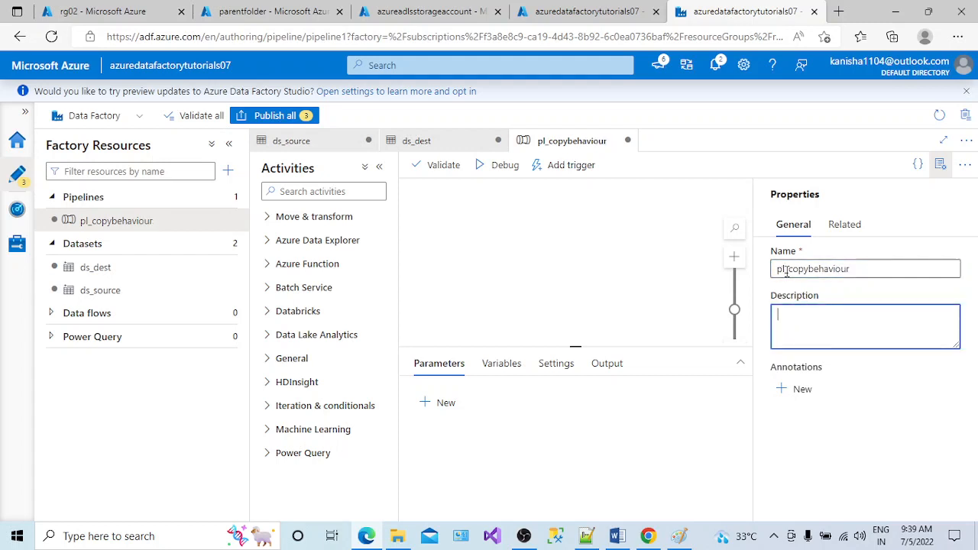
Add a Copy data activity to the pl_copybehaviour canvas and collapse the activity and resource lists.
{"action": "left_click", "coordinate": [268, 217]}
{"action": "left_click_drag", "start_coordinate": [294, 243], "coordinate": [498, 265]}
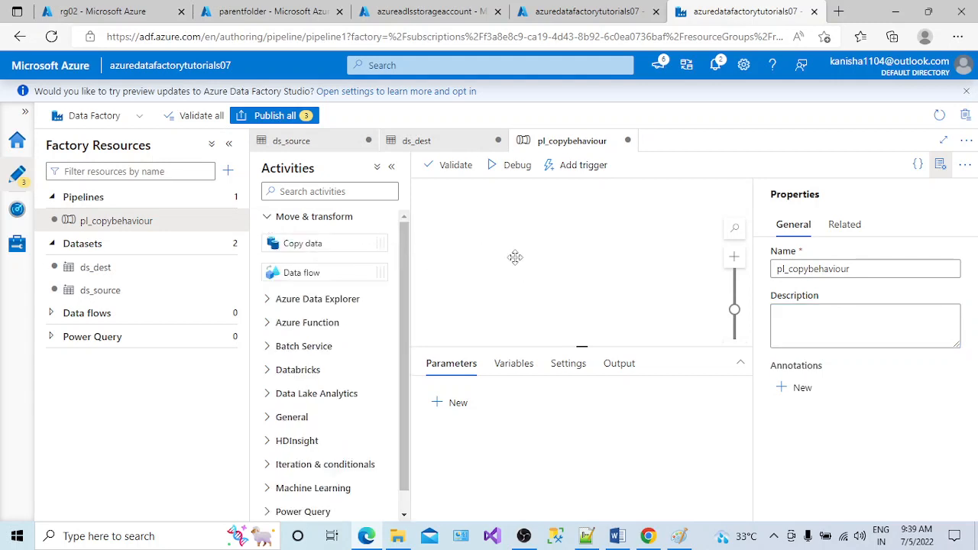
{"action": "left_click", "coordinate": [391, 166]}
{"action": "left_click", "coordinate": [229, 143]}
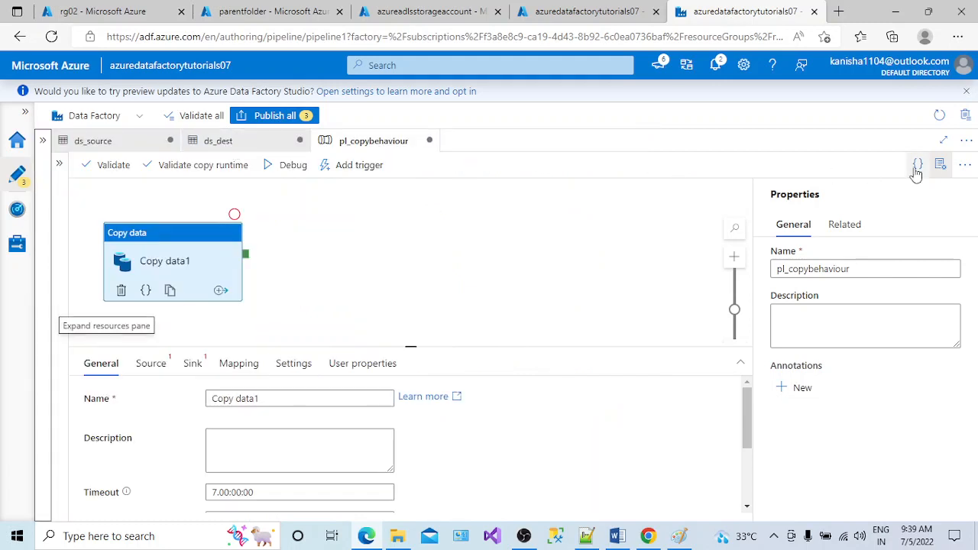
Hide the pipeline properties and move the Copy data activity towards the middle of the canvas.
{"action": "left_click", "coordinate": [940, 165]}
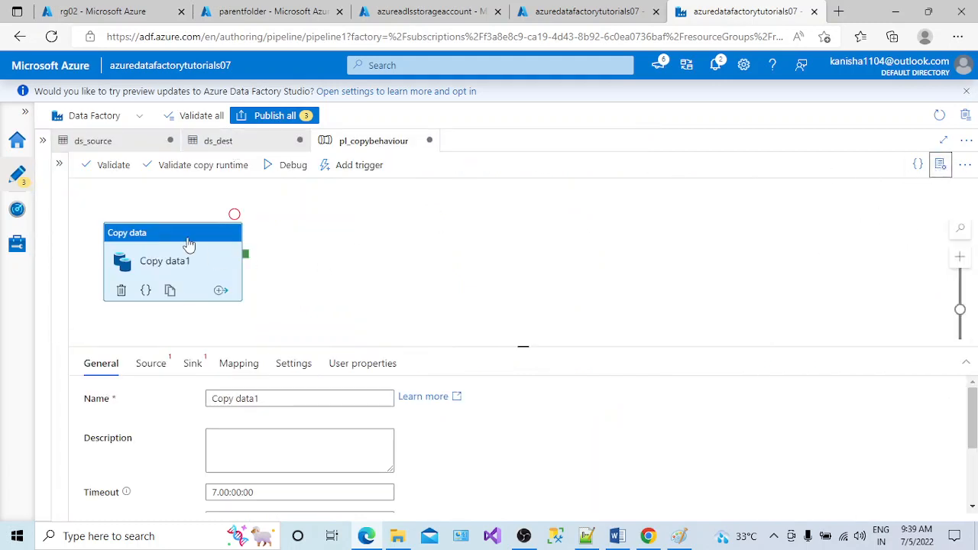
{"action": "left_click_drag", "start_coordinate": [188, 243], "coordinate": [388, 228]}
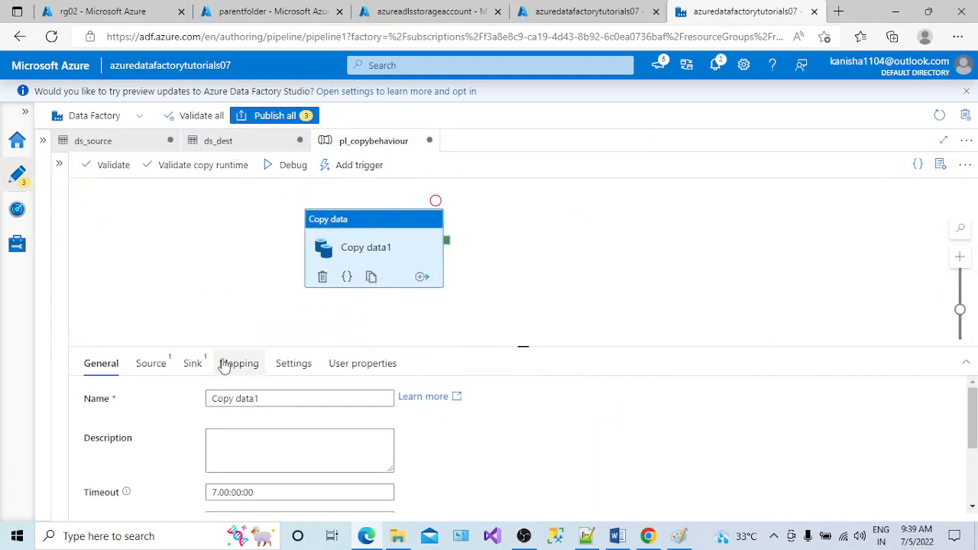
{"action": "left_click", "coordinate": [152, 365]}
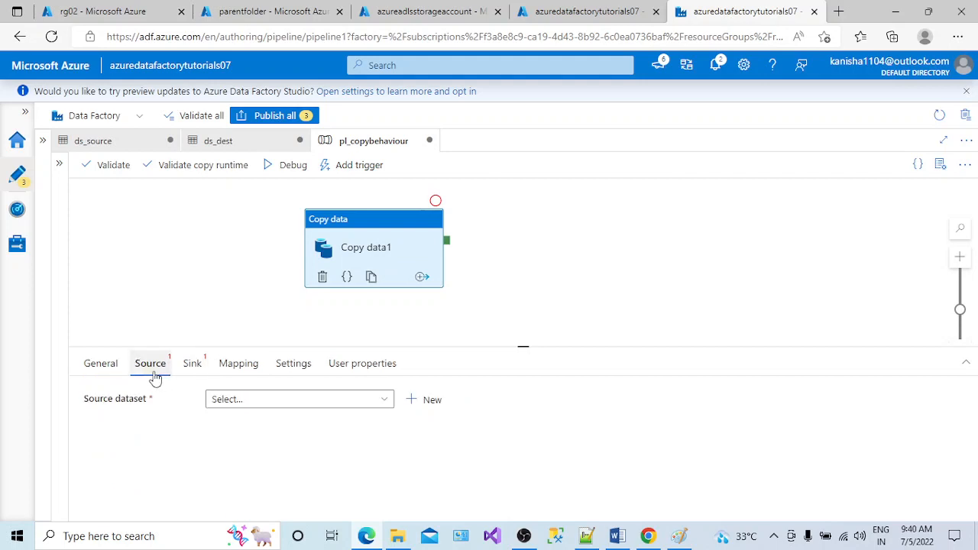
Rename the Copy data activity as AT_CPY_COPYBEHAVIOUR.
{"action": "left_click", "coordinate": [97, 364]}
{"action": "left_click_drag", "start_coordinate": [281, 398], "coordinate": [171, 400]}
{"action": "type", "text": "C"}
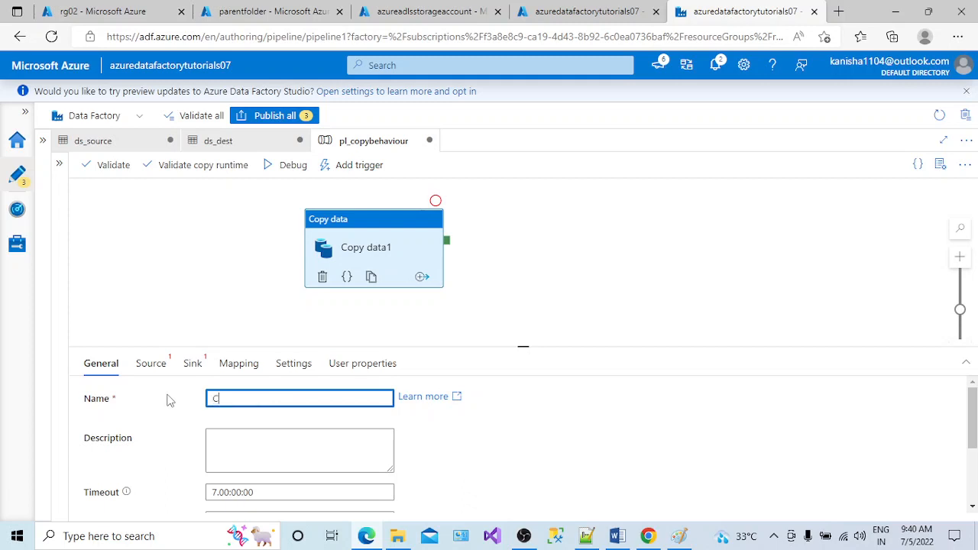
{"action": "type", "text": "P"}
{"action": "key", "text": "BackSpace"}
{"action": "key", "text": "BackSpace"}
{"action": "type", "text": "AT"}
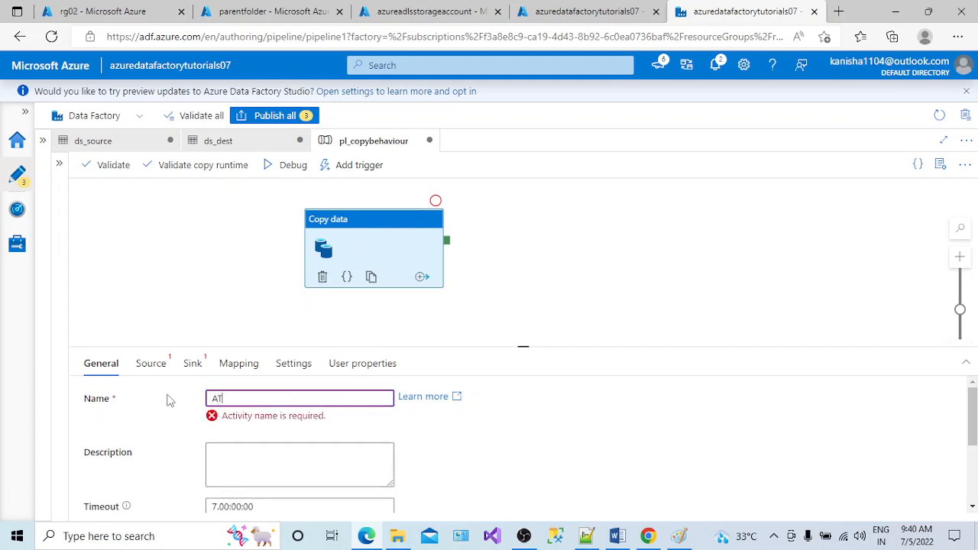
{"action": "type", "text": "_"}
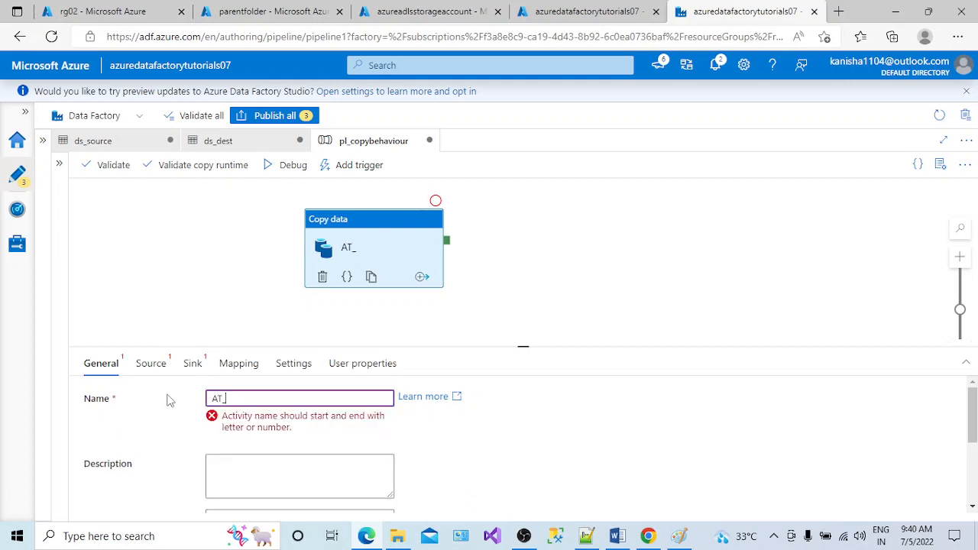
{"action": "type", "text": "CPY_COPYBEHAVIOUR"}
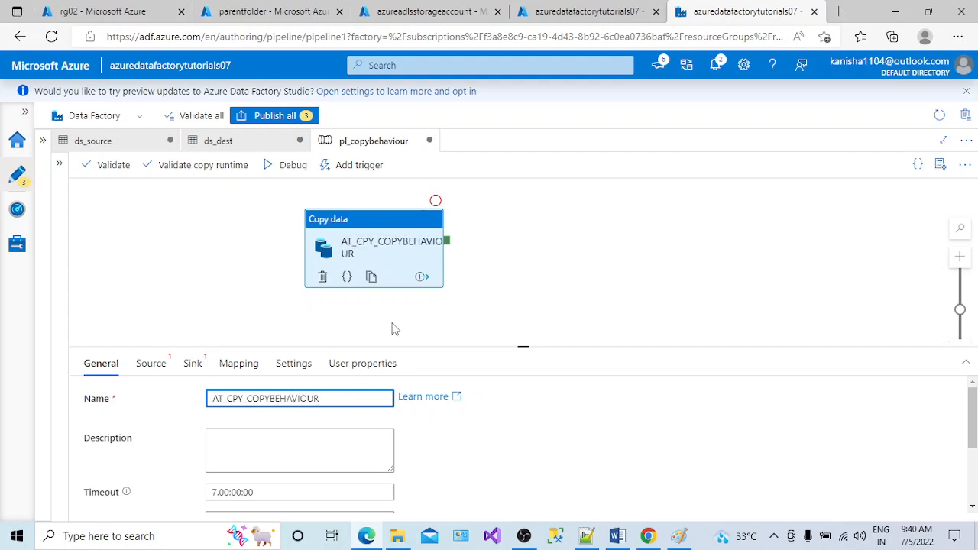
{"action": "left_click", "coordinate": [394, 328]}
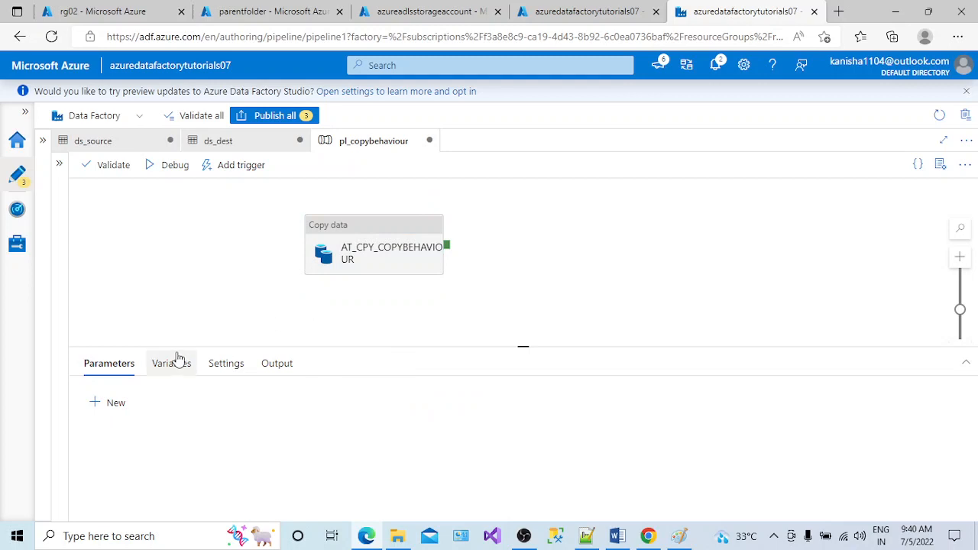
Enlarge the copy activity's settings area and assign ds_source as its source dataset with recursive reading enabled.
{"action": "left_click", "coordinate": [401, 239]}
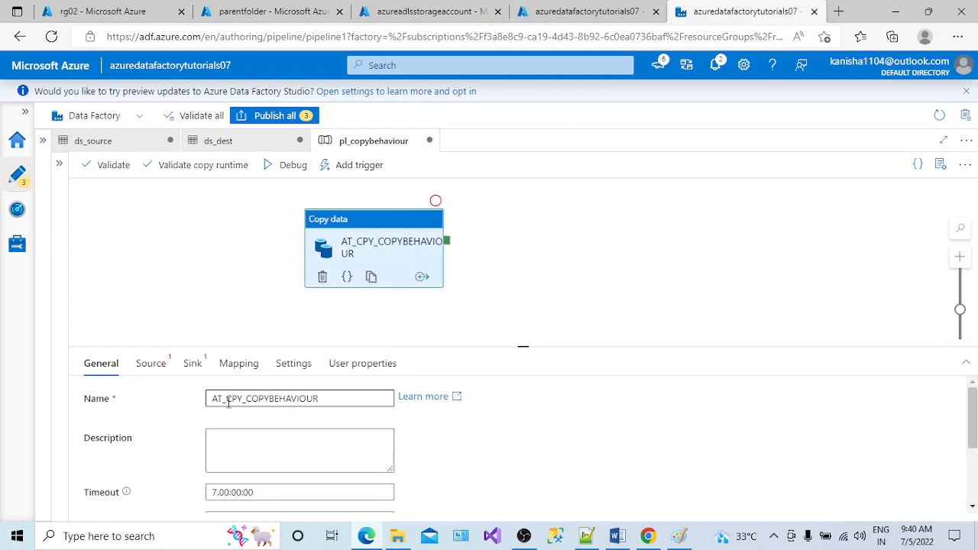
{"action": "left_click", "coordinate": [162, 370]}
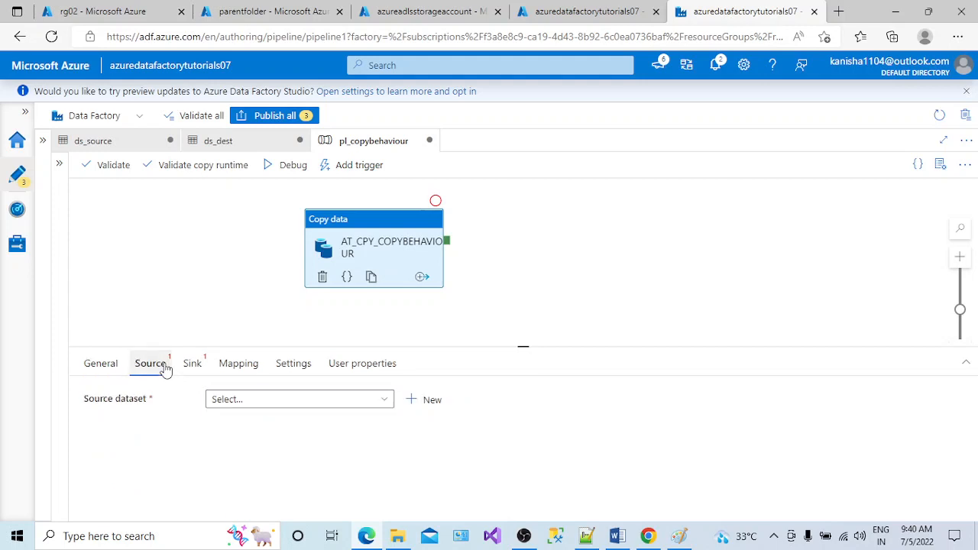
{"action": "left_click_drag", "start_coordinate": [522, 347], "coordinate": [523, 297]}
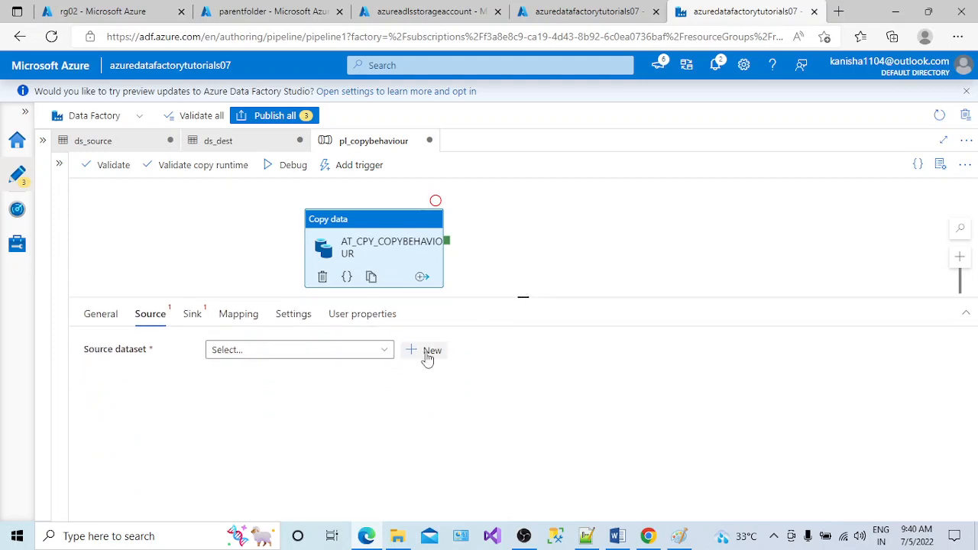
{"action": "left_click", "coordinate": [386, 351]}
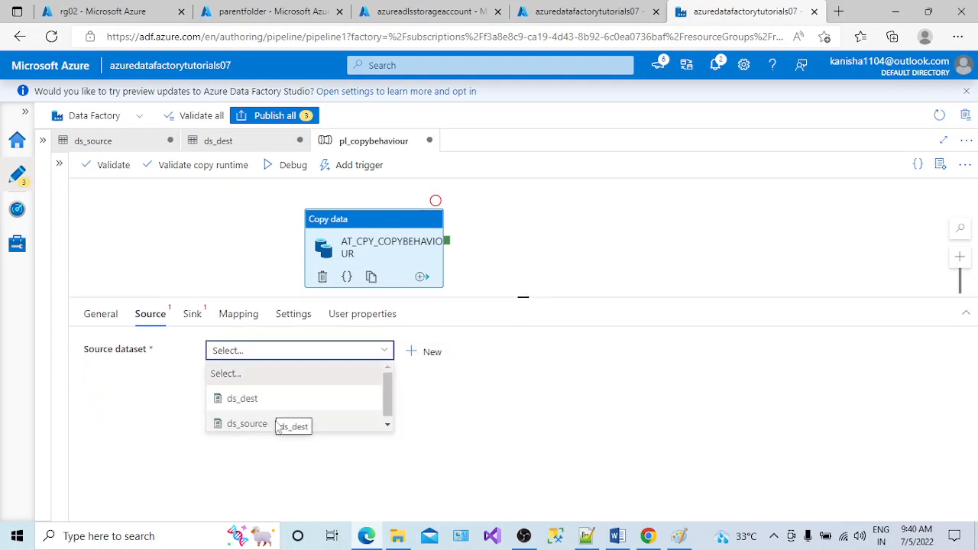
{"action": "left_click", "coordinate": [269, 423]}
{"action": "left_click", "coordinate": [213, 450]}
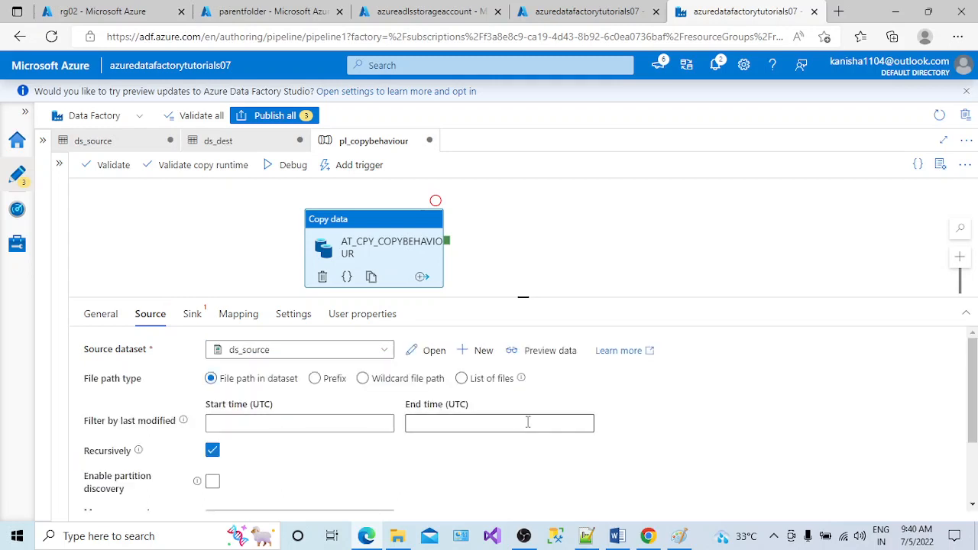
Set the source's file path type to Wildcard file path with *.csv as the wildcard file name.
{"action": "left_click_drag", "start_coordinate": [973, 374], "coordinate": [974, 375]}
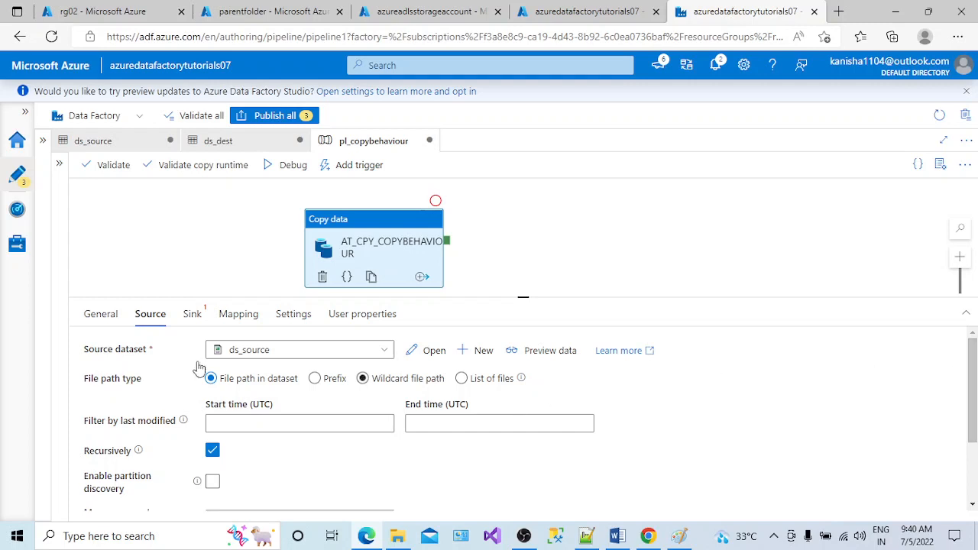
{"action": "left_click_drag", "start_coordinate": [143, 382], "coordinate": [81, 387]}
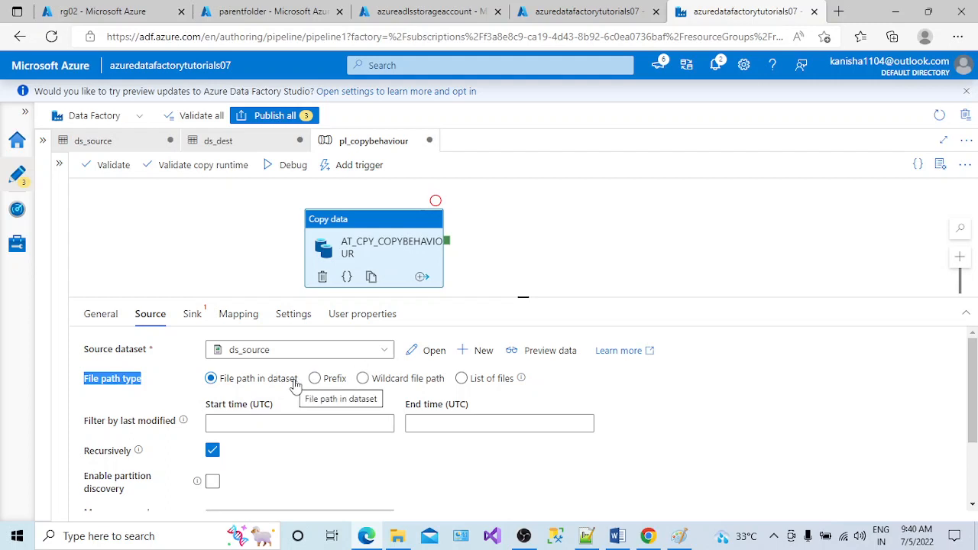
{"action": "left_click", "coordinate": [369, 385]}
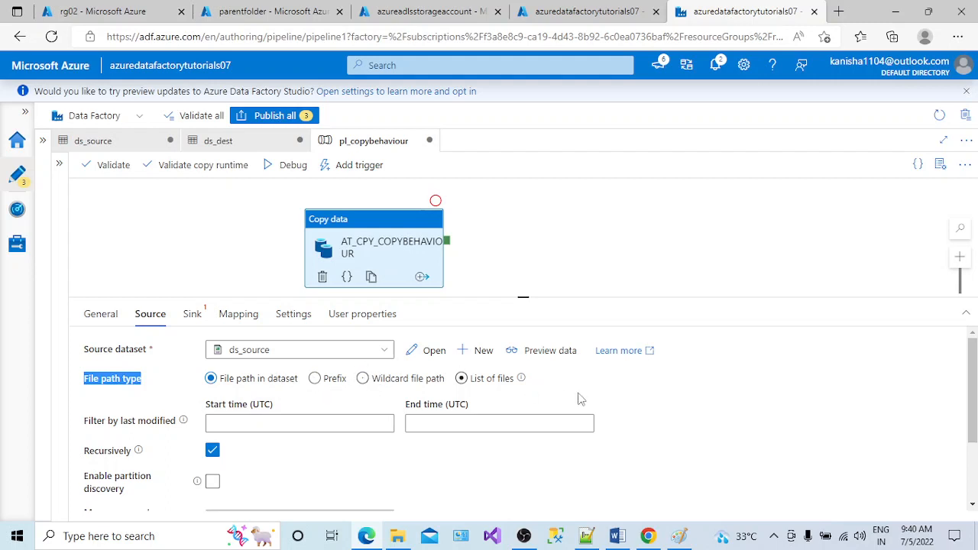
{"action": "mouse_move", "coordinate": [973, 387]}
{"action": "left_mouse_down"}
{"action": "mouse_move", "coordinate": [975, 405]}
{"action": "mouse_move", "coordinate": [975, 382]}
{"action": "left_mouse_up"}
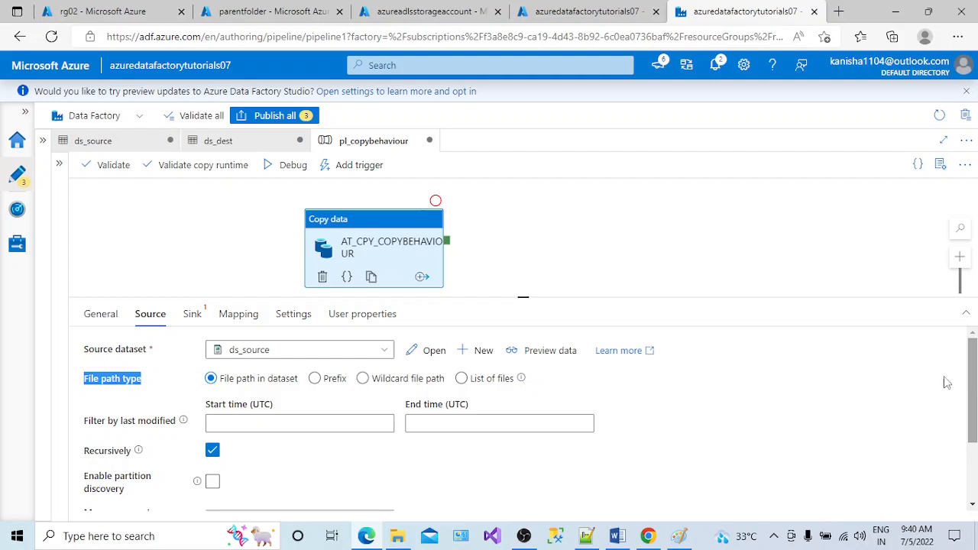
{"action": "left_click", "coordinate": [363, 379]}
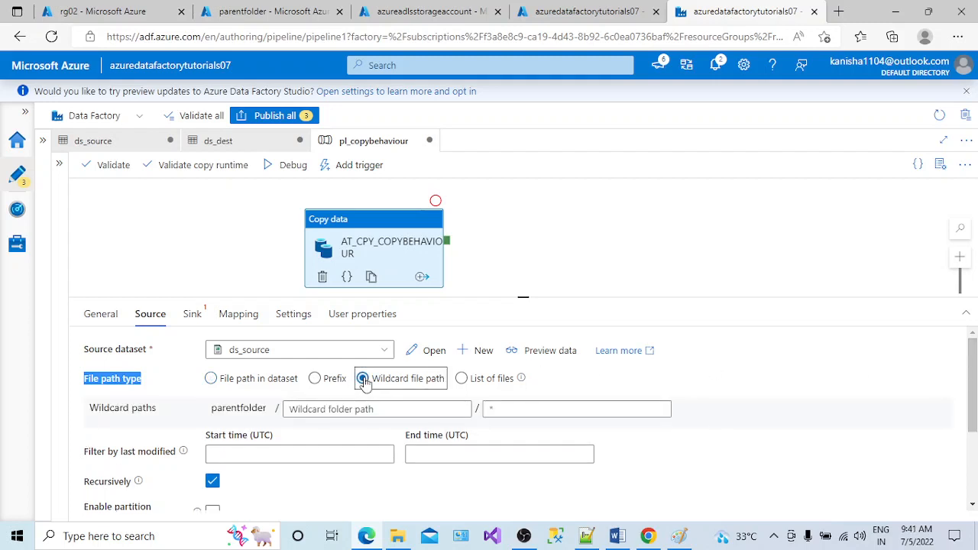
{"action": "left_click", "coordinate": [519, 408]}
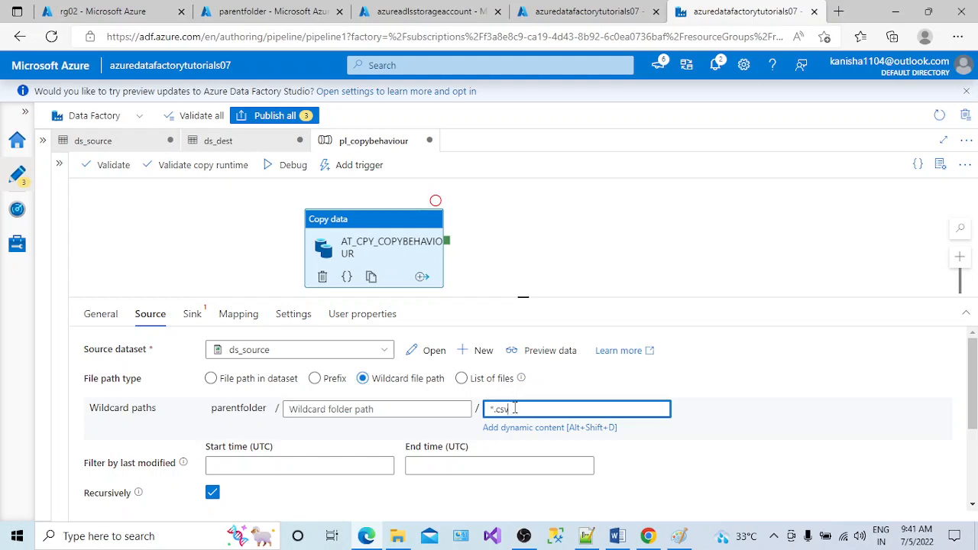
{"action": "type", "text": "*.csv"}
{"action": "left_click_drag", "start_coordinate": [268, 409], "coordinate": [212, 413]}
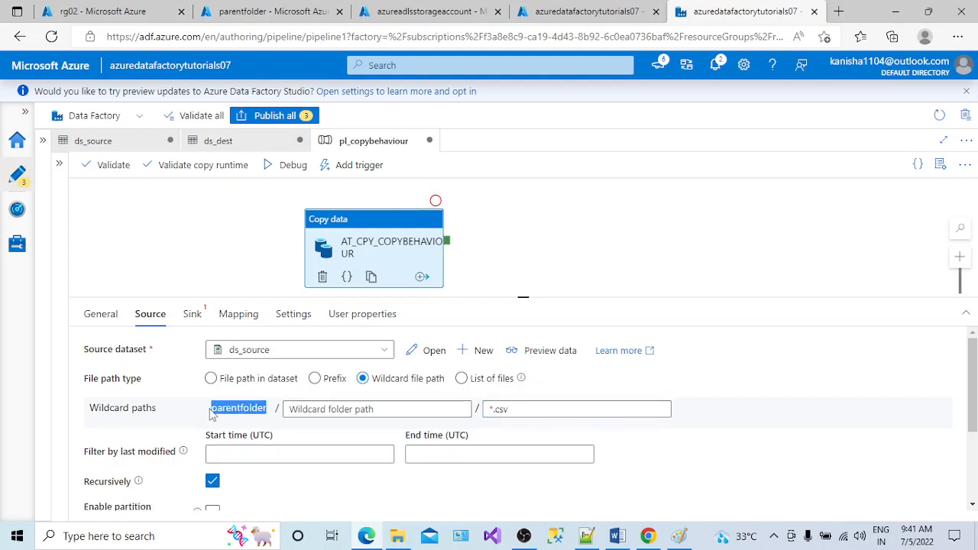
{"action": "left_click", "coordinate": [535, 409]}
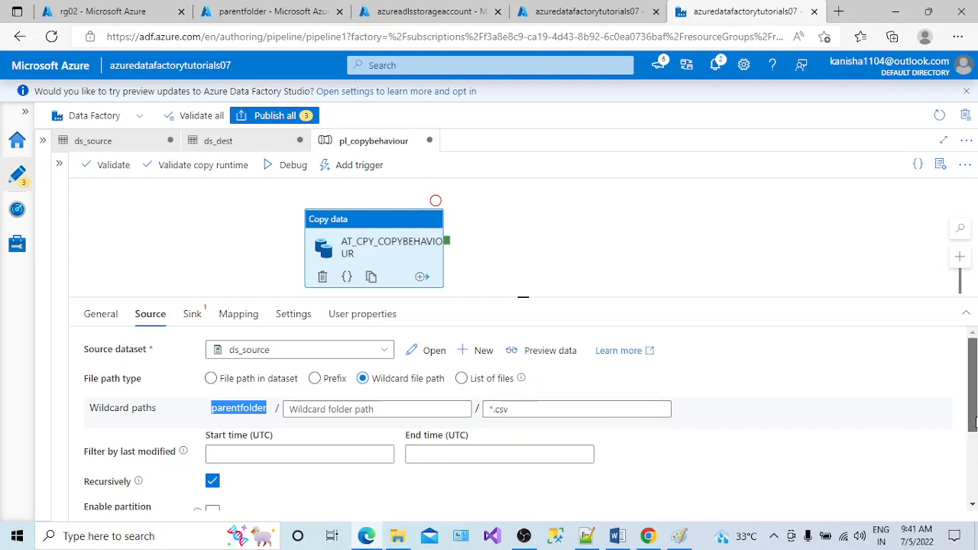
{"action": "left_click_drag", "start_coordinate": [972, 420], "coordinate": [972, 486]}
{"action": "scroll", "coordinate": [854, 378], "scroll_direction": "up", "scroll_amount": 3}
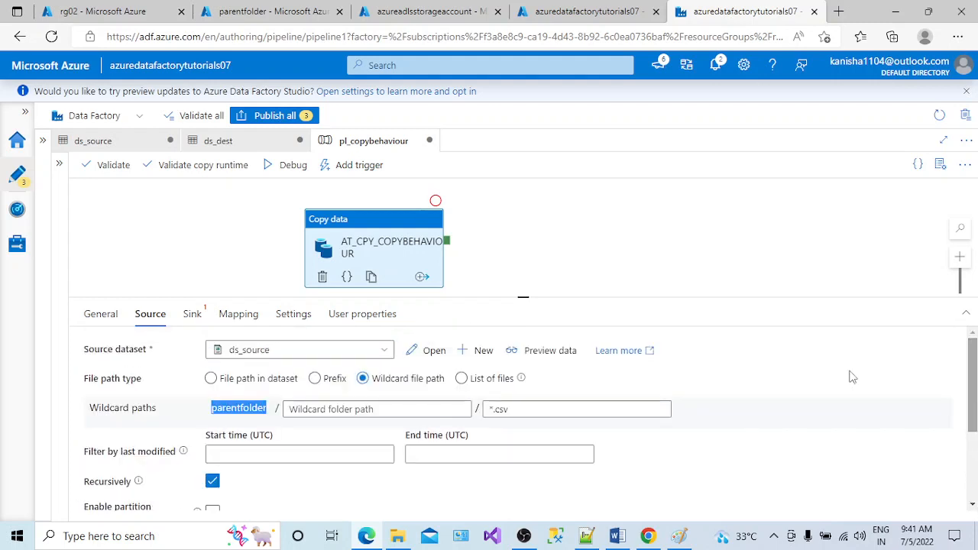
Assign ds_dest as the copy activity's sink dataset.
{"action": "left_click", "coordinate": [196, 314]}
{"action": "left_click", "coordinate": [371, 361]}
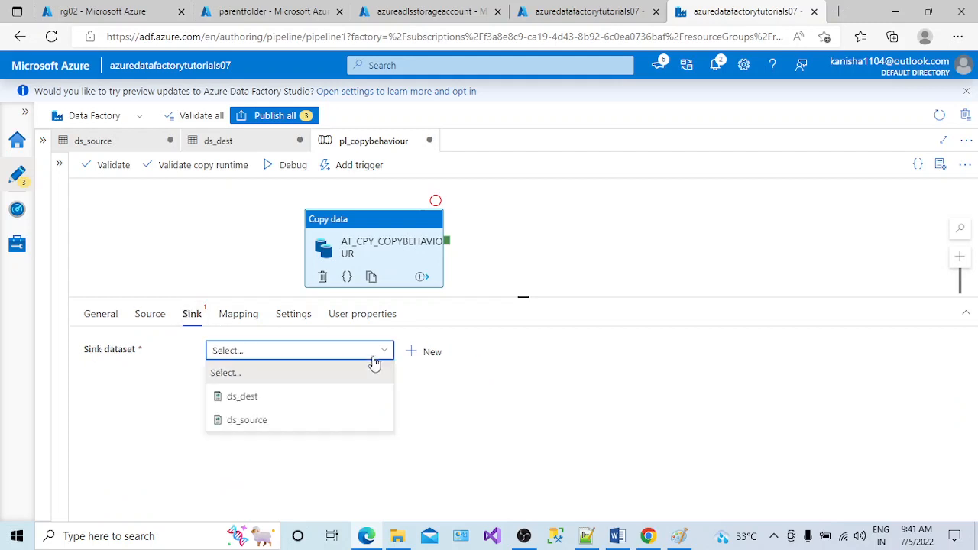
{"action": "left_click", "coordinate": [265, 420]}
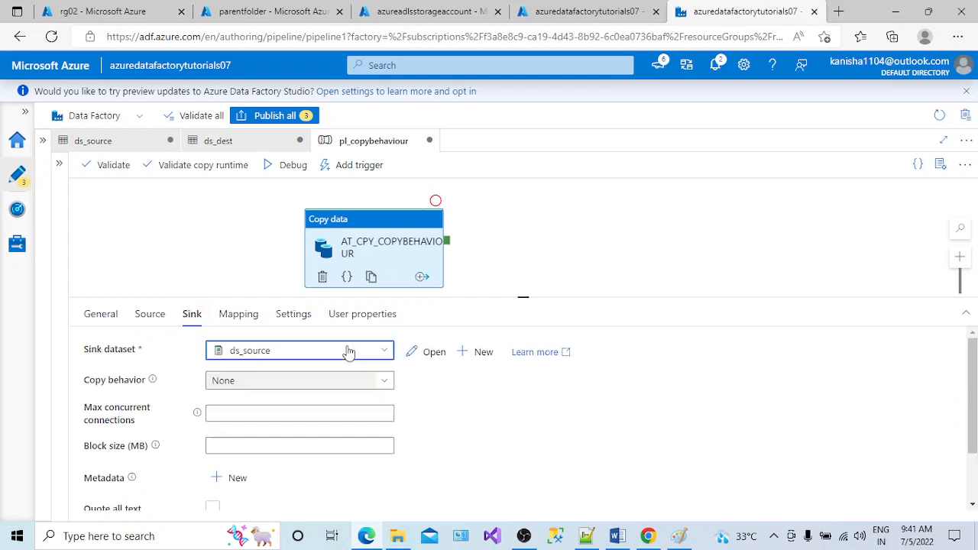
{"action": "left_click", "coordinate": [349, 350]}
{"action": "left_click", "coordinate": [247, 394]}
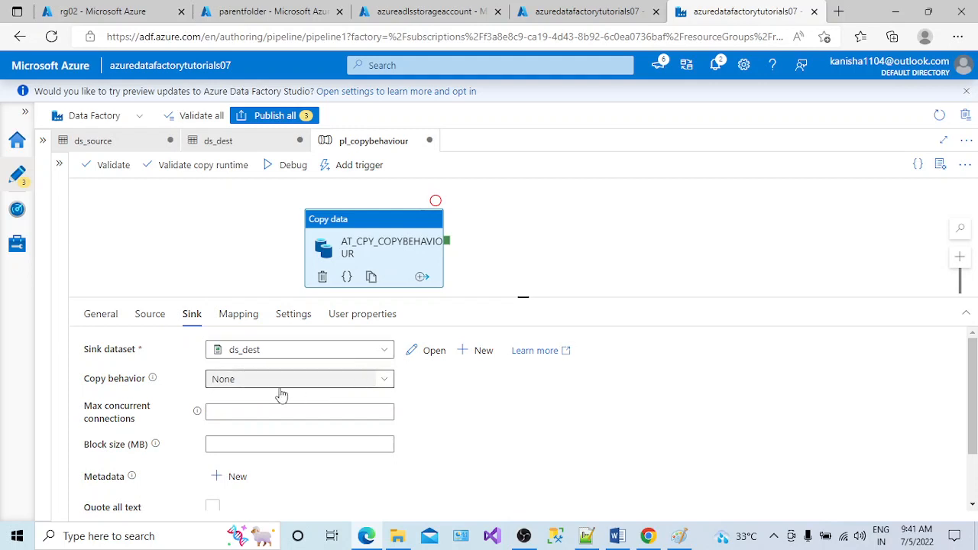
Set the sink's copy behavior to Preserve hierarchy.
{"action": "left_click", "coordinate": [391, 380]}
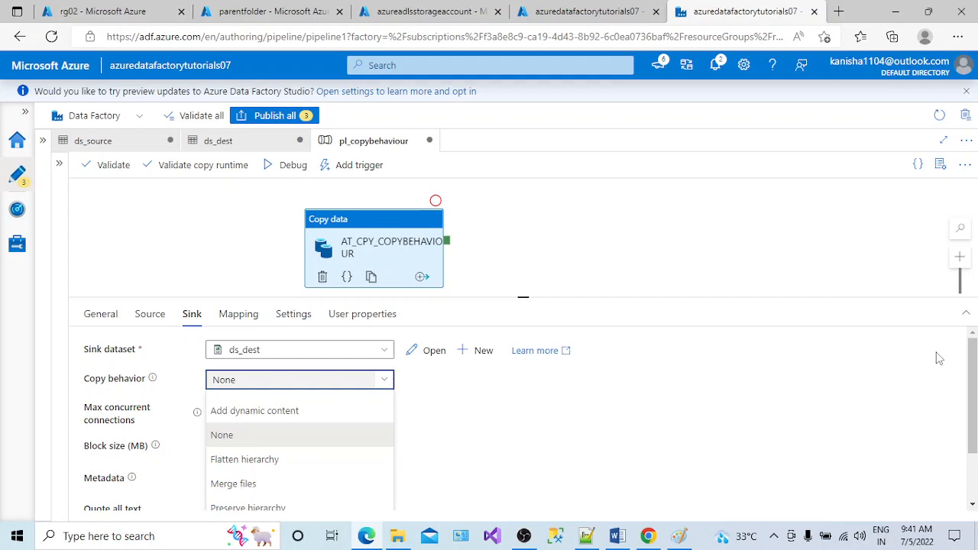
{"action": "left_click_drag", "start_coordinate": [974, 373], "coordinate": [973, 393]}
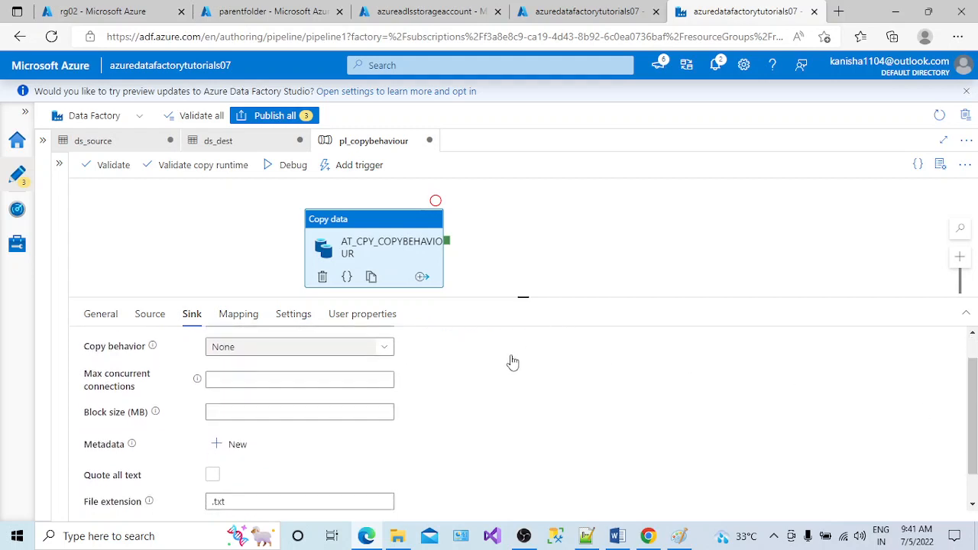
{"action": "left_click", "coordinate": [387, 348]}
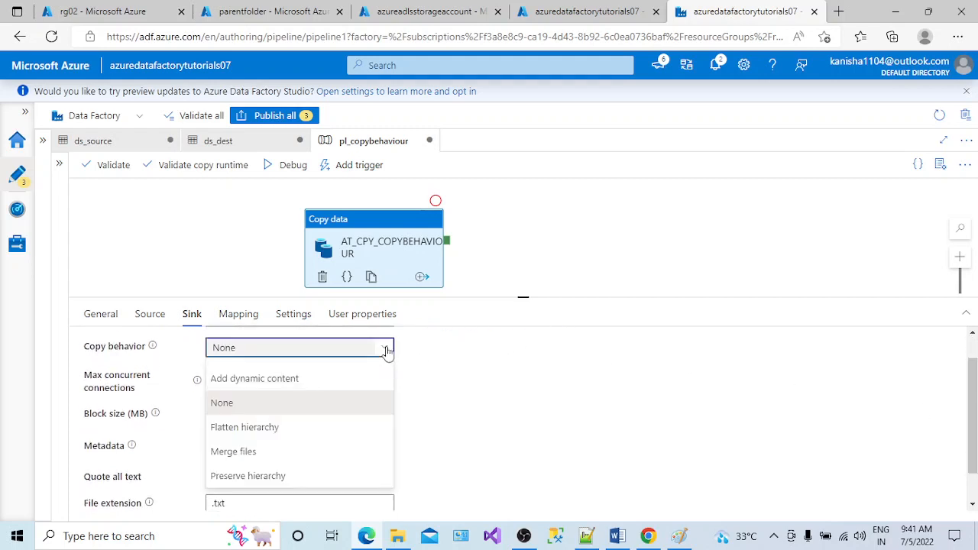
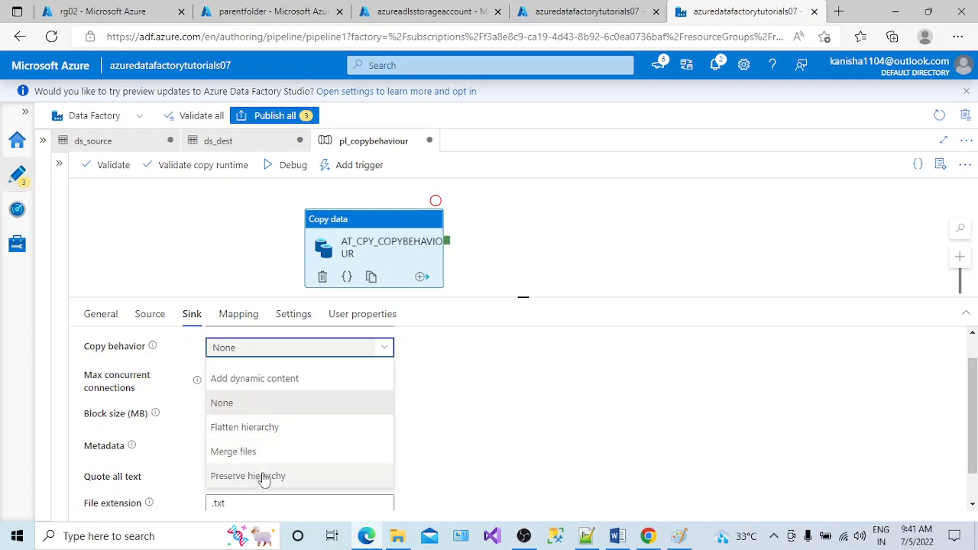
{"action": "left_click", "coordinate": [267, 479]}
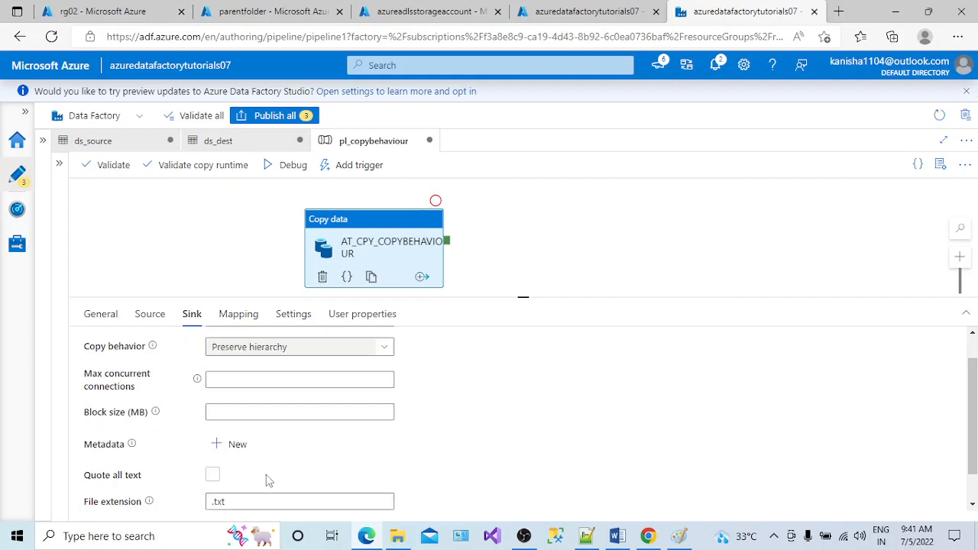
Set the sink's file extension to .csv.
{"action": "left_click_drag", "start_coordinate": [973, 425], "coordinate": [975, 453]}
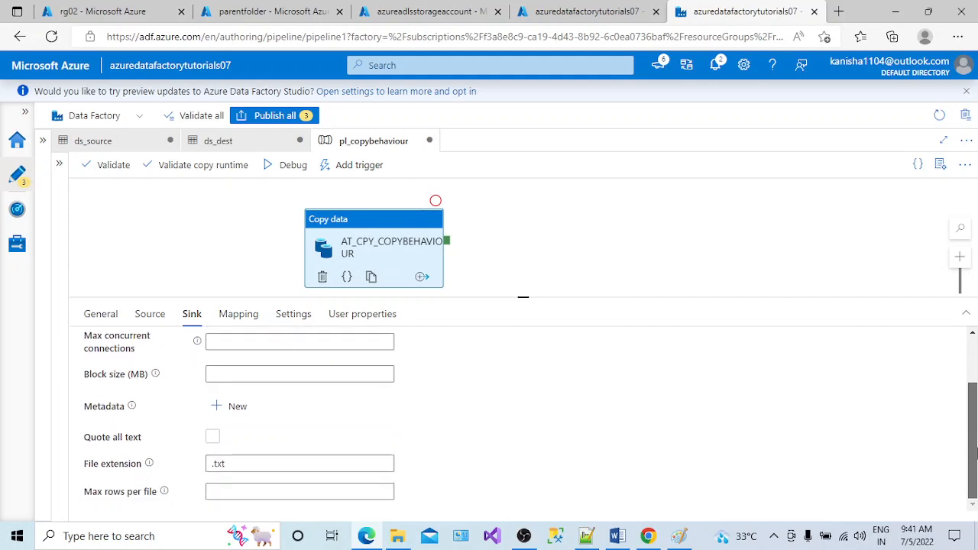
{"action": "left_click", "coordinate": [290, 463]}
{"action": "left_click_drag", "start_coordinate": [278, 463], "coordinate": [214, 463]}
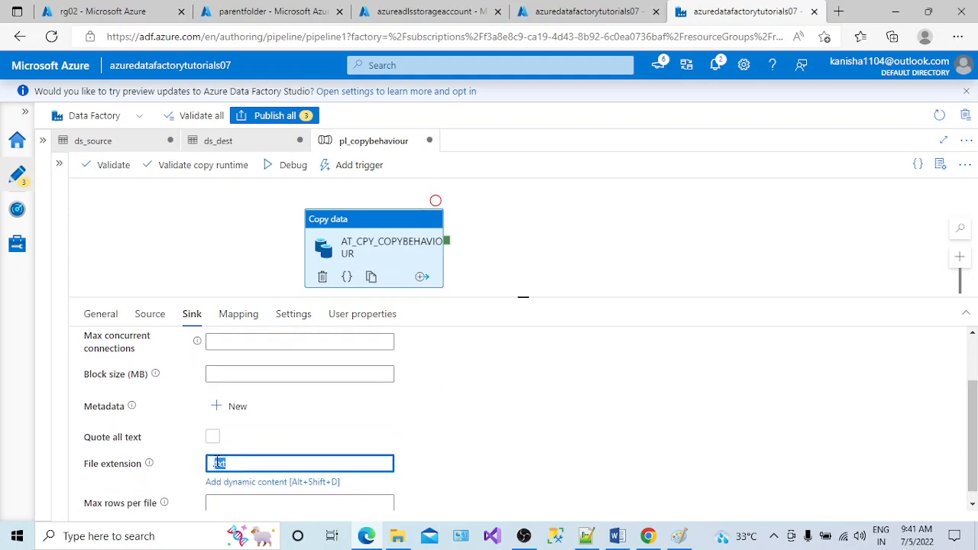
{"action": "type", "text": ".csv"}
{"action": "left_click", "coordinate": [513, 438]}
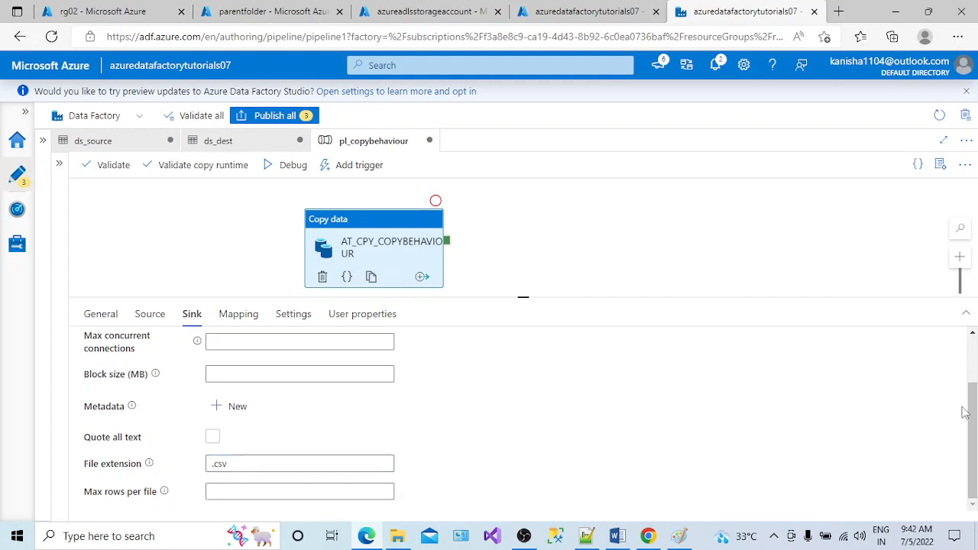
{"action": "left_click_drag", "start_coordinate": [972, 405], "coordinate": [975, 361]}
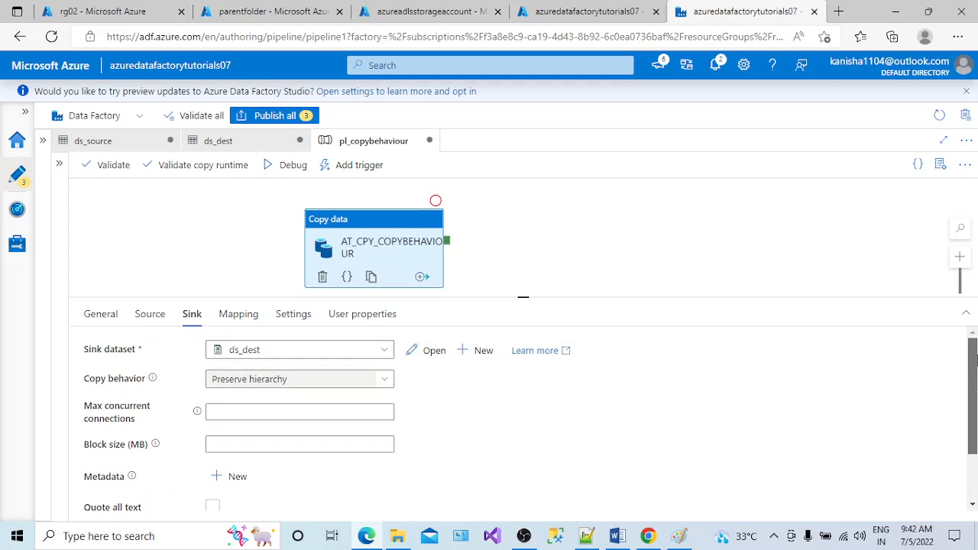
Review the copy activity's mapping, source and sink settings.
{"action": "left_click", "coordinate": [237, 323]}
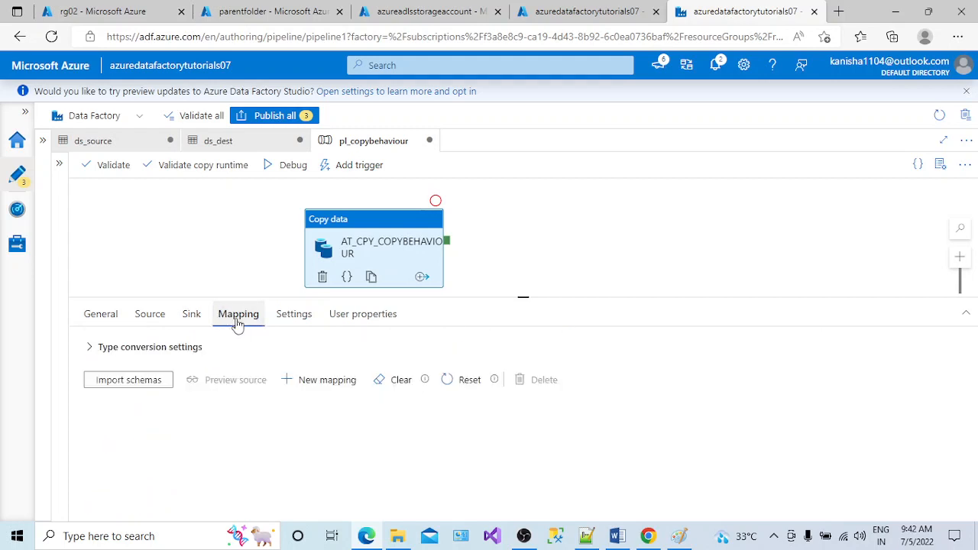
{"action": "left_click", "coordinate": [191, 327]}
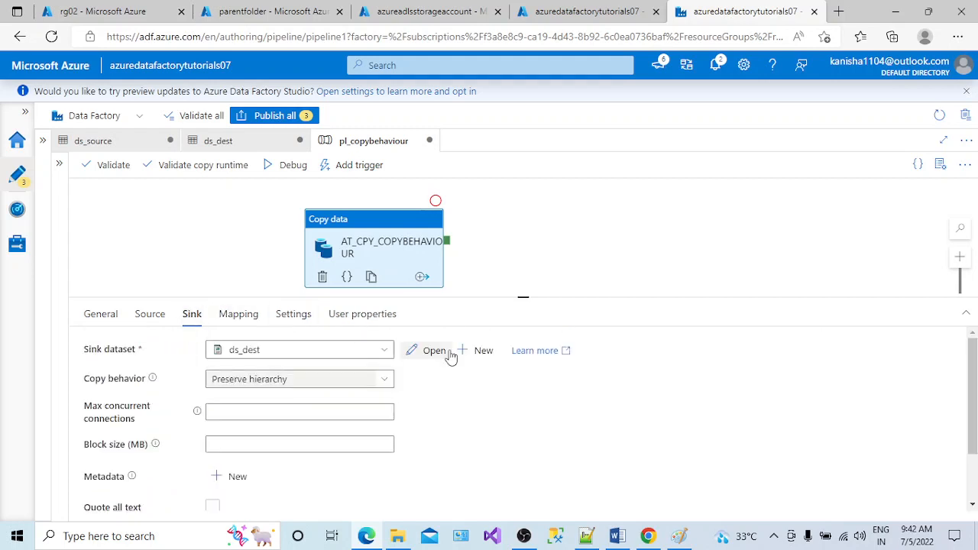
{"action": "left_click", "coordinate": [147, 321]}
{"action": "left_click", "coordinate": [200, 319]}
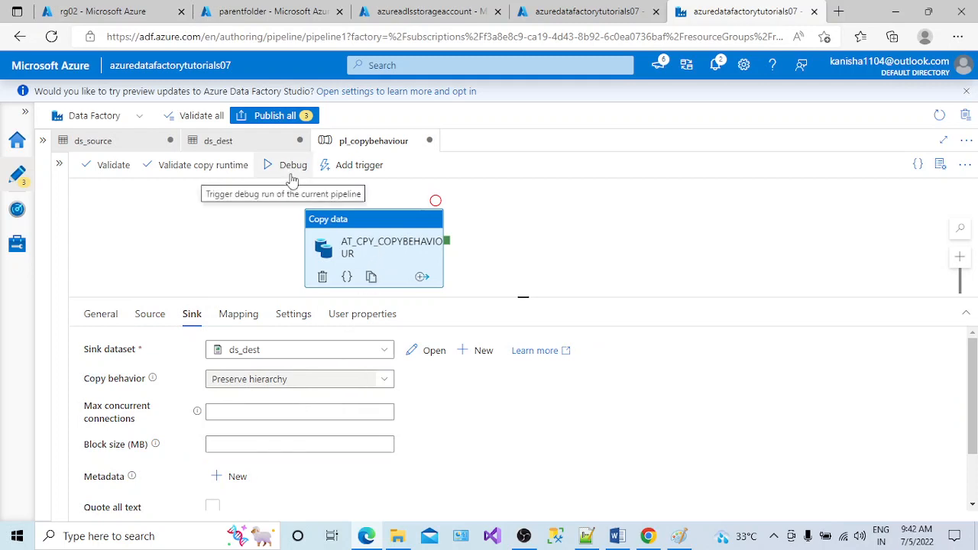
Inspect the contents of outputfolder in azureadlsstorageaccount, and return to the account's container list.
{"action": "left_click", "coordinate": [444, 15]}
{"action": "left_click", "coordinate": [249, 276]}
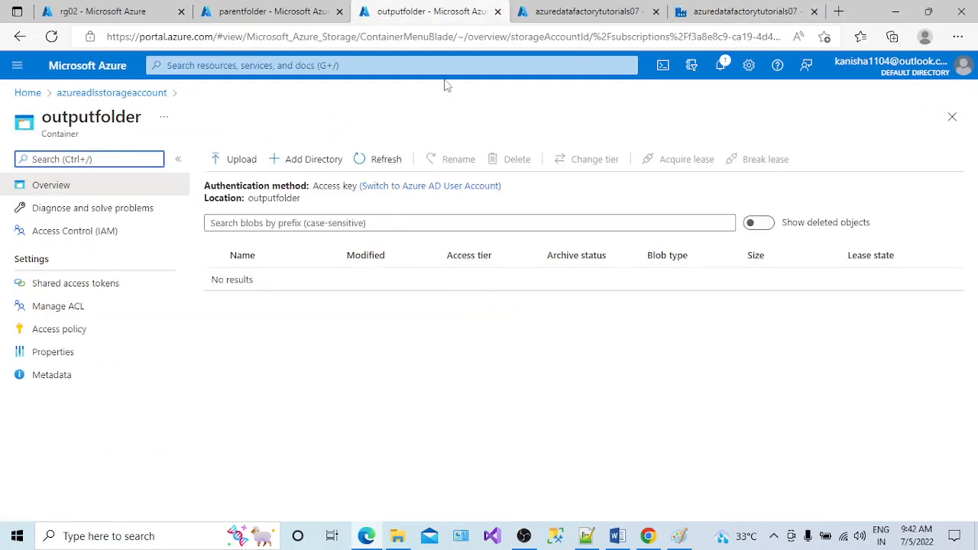
{"action": "left_click", "coordinate": [104, 94]}
{"action": "left_click", "coordinate": [560, 11]}
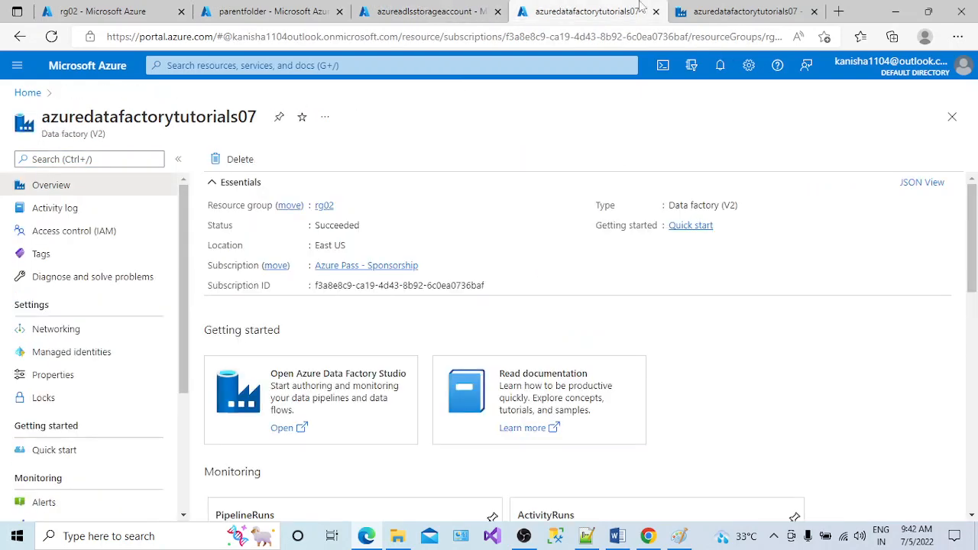
Run pl_copybehaviour in debug mode from Azure Data Factory Studio and refresh the run status.
{"action": "left_click", "coordinate": [728, 11]}
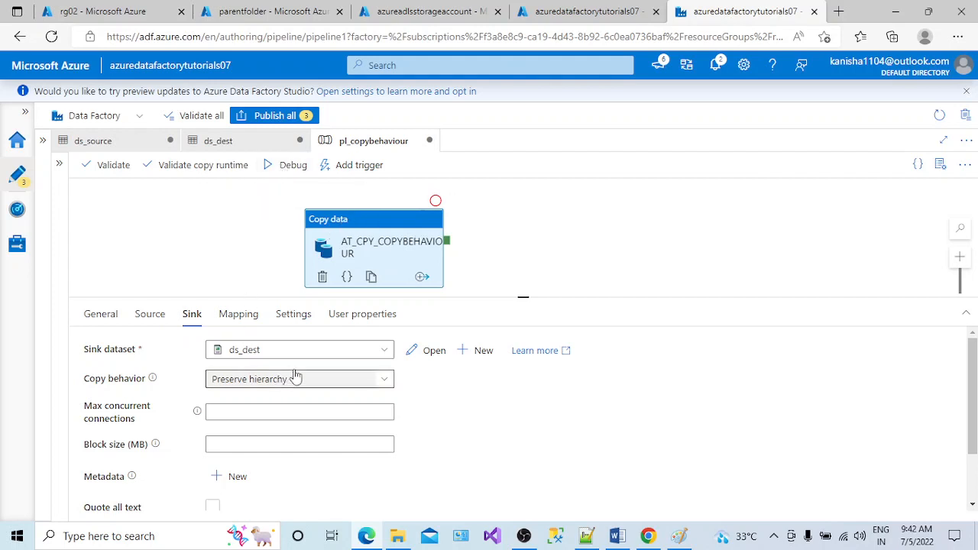
{"action": "left_click", "coordinate": [292, 165]}
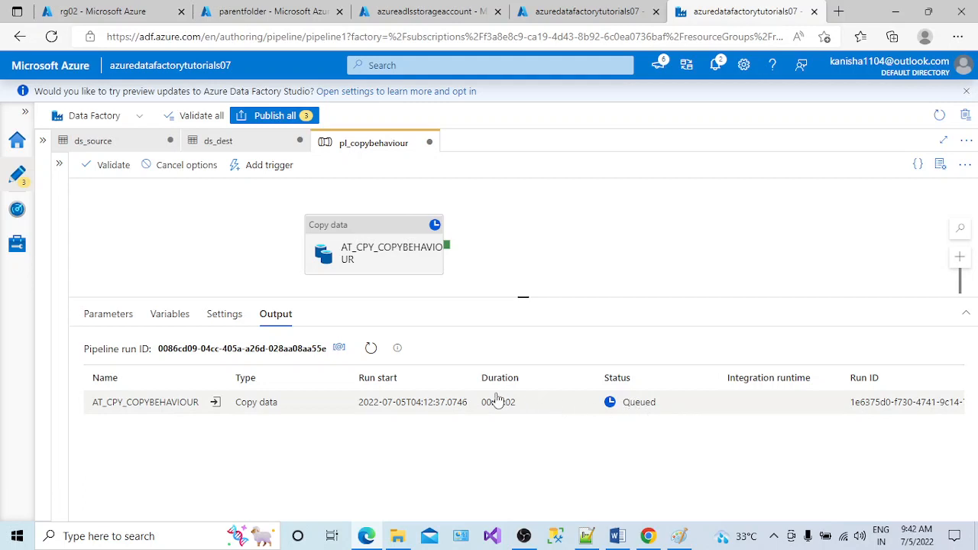
{"action": "left_click", "coordinate": [371, 348]}
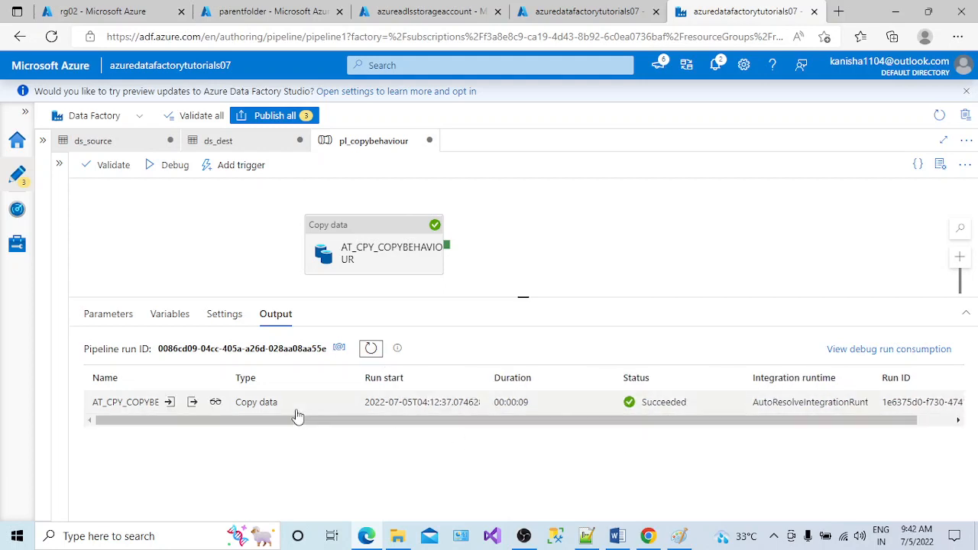
Examine the copy run's details, including source and destination stores, files read and written, and durations, and close them.
{"action": "left_click", "coordinate": [217, 404]}
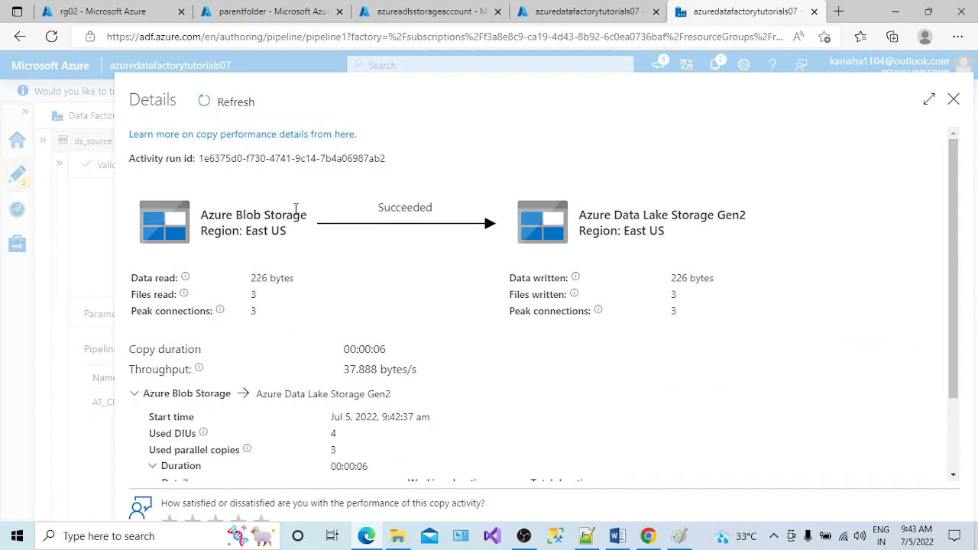
{"action": "left_click_drag", "start_coordinate": [296, 209], "coordinate": [214, 215]}
{"action": "left_click_drag", "start_coordinate": [662, 215], "coordinate": [753, 220]}
{"action": "left_click_drag", "start_coordinate": [246, 216], "coordinate": [310, 227]}
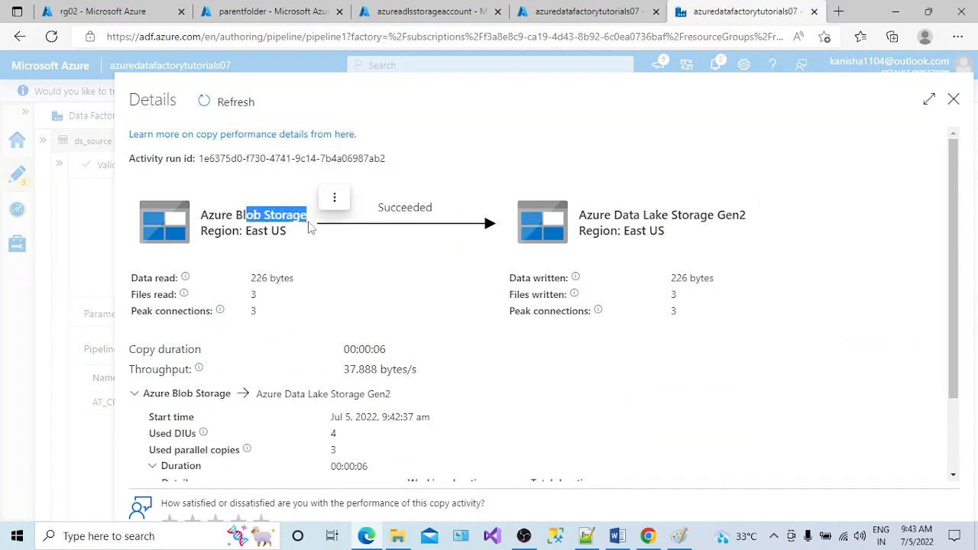
{"action": "left_click_drag", "start_coordinate": [248, 297], "coordinate": [261, 302]}
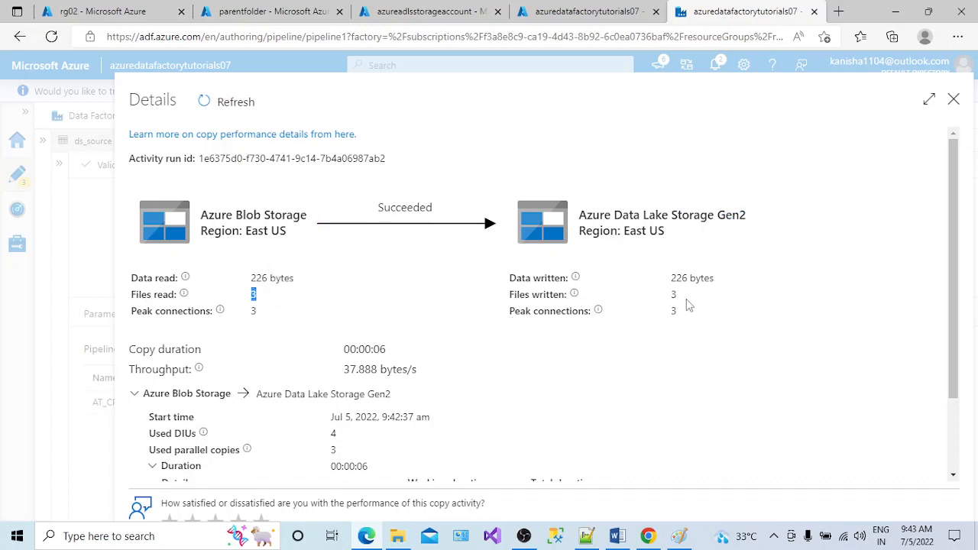
{"action": "left_click_drag", "start_coordinate": [674, 295], "coordinate": [685, 302]}
{"action": "left_click_drag", "start_coordinate": [953, 344], "coordinate": [753, 411]}
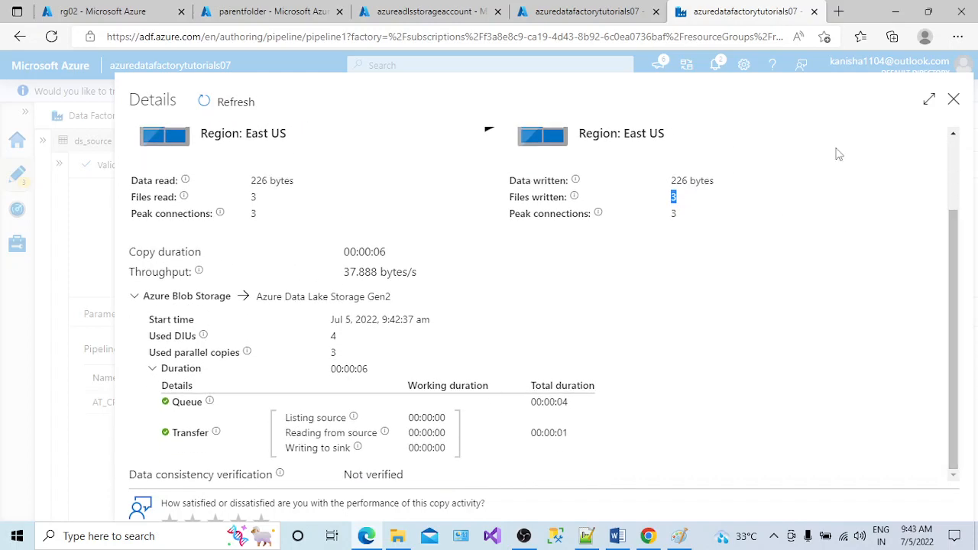
{"action": "left_click", "coordinate": [955, 99]}
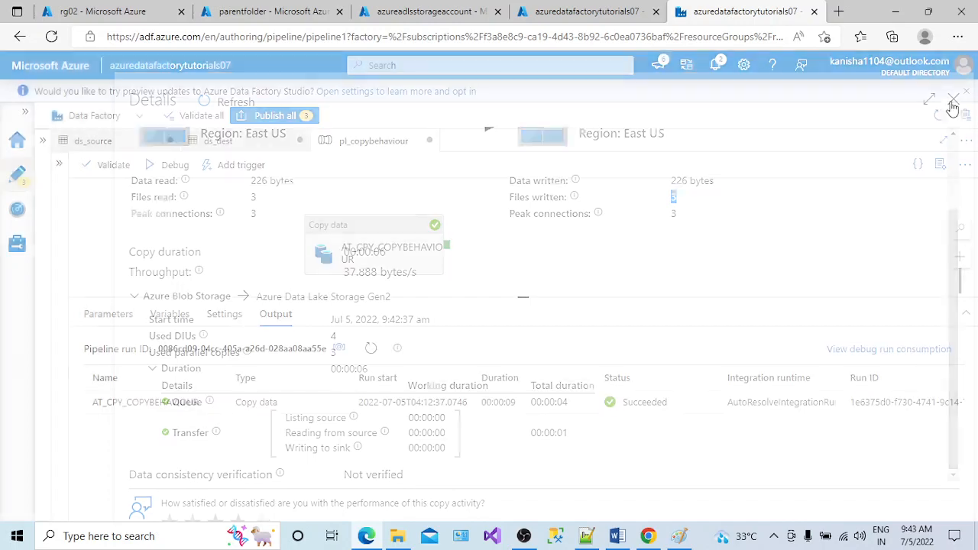
Examine the files copied into outputfolder and its childfolder in azureadlsstorageaccount.
{"action": "left_click", "coordinate": [317, 11]}
{"action": "left_click", "coordinate": [417, 12]}
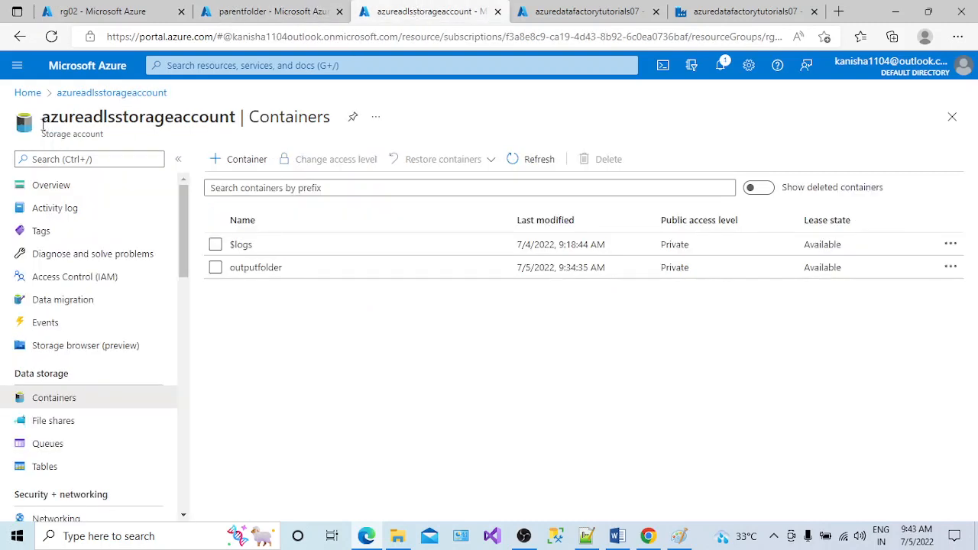
{"action": "left_click", "coordinate": [256, 272]}
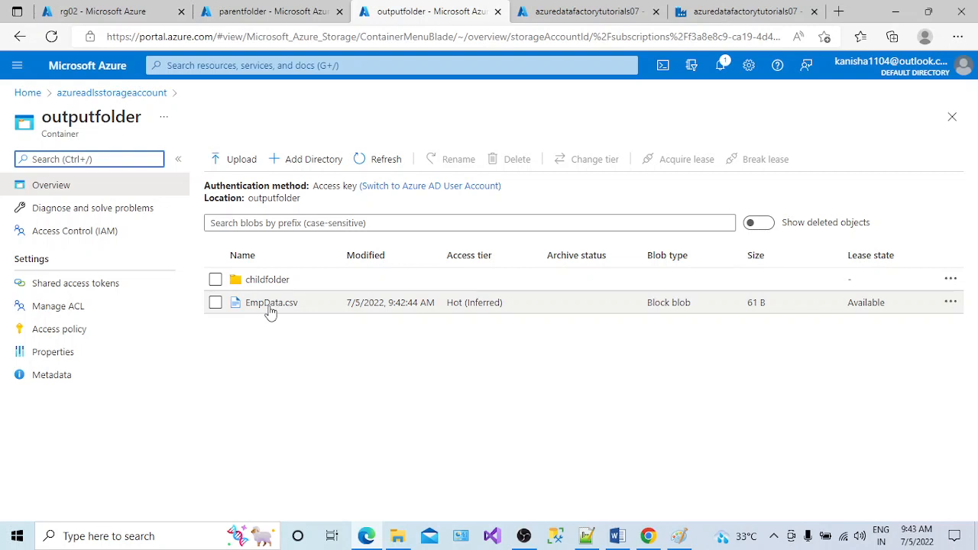
{"action": "left_click", "coordinate": [264, 280]}
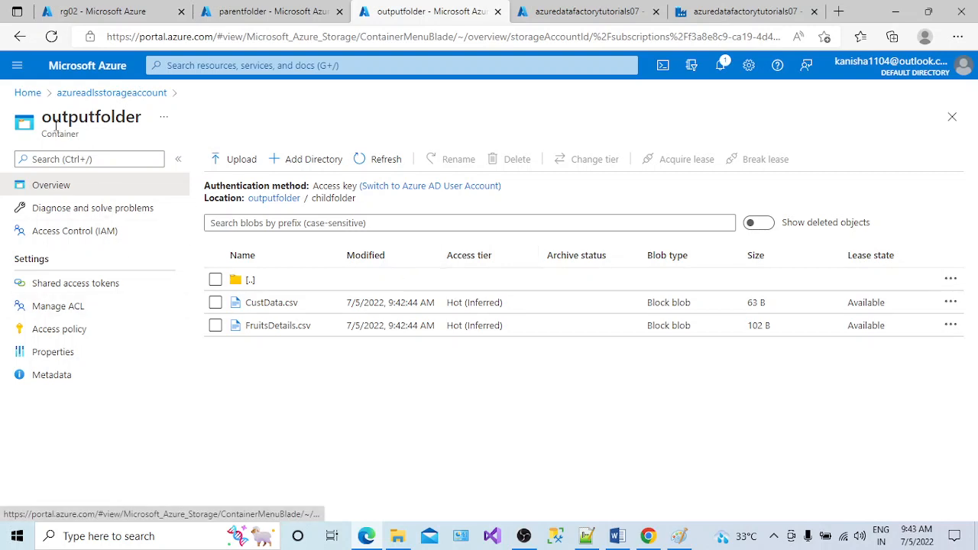
{"action": "left_click", "coordinate": [89, 96]}
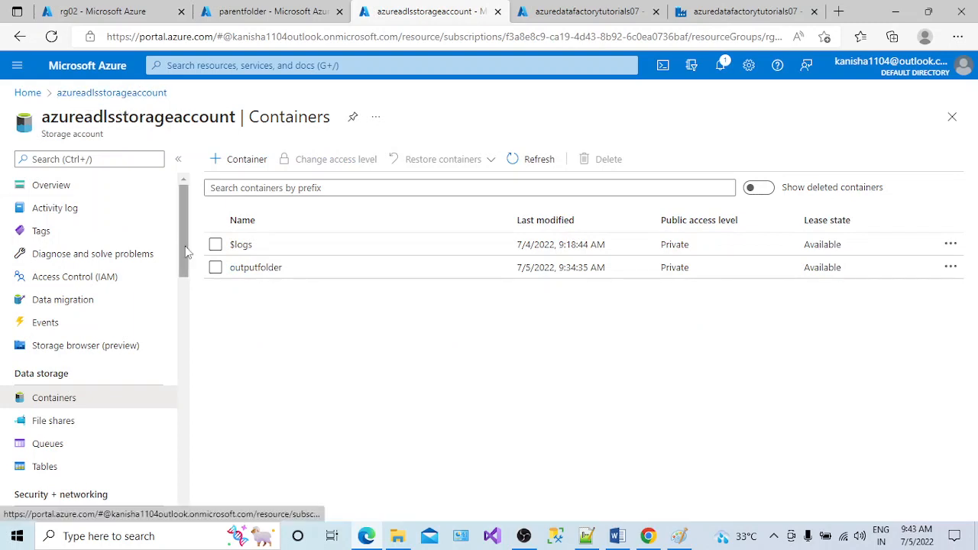
{"action": "left_click", "coordinate": [274, 268]}
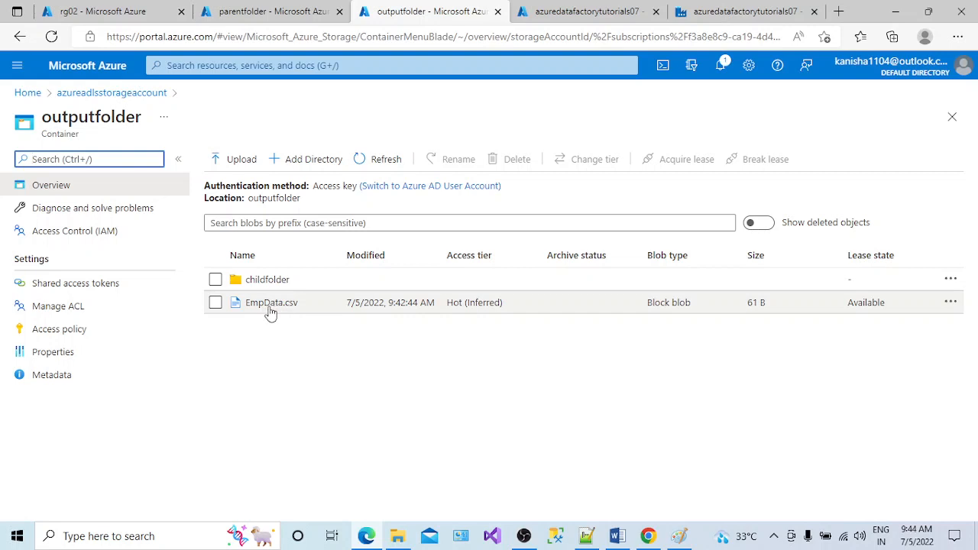
{"action": "left_click", "coordinate": [261, 280]}
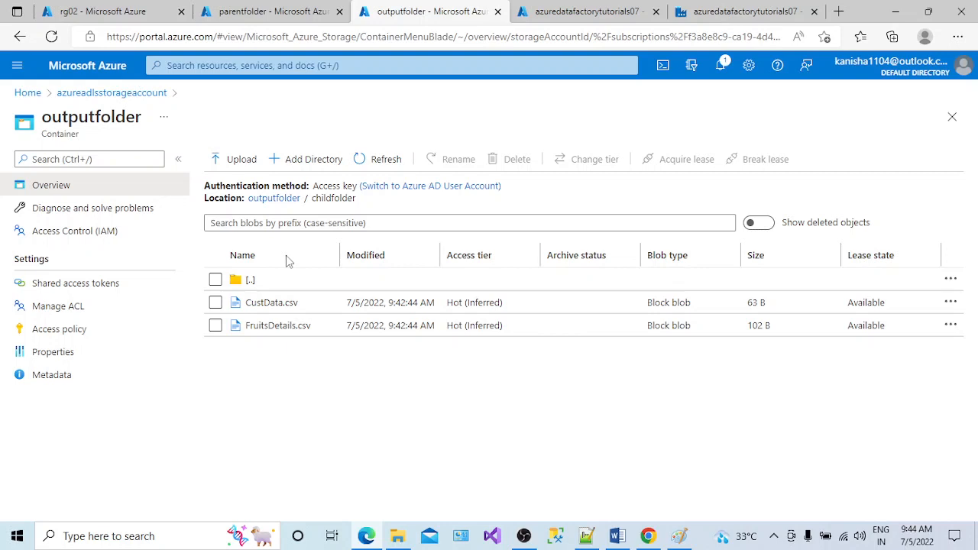
Delete childfolder and EmpData.csv from the root of outputfolder.
{"action": "left_click", "coordinate": [139, 93]}
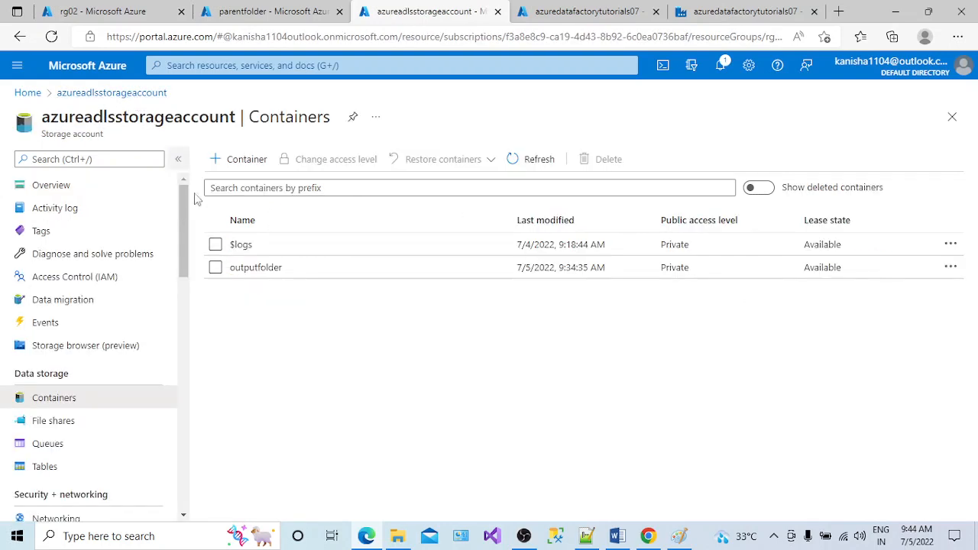
{"action": "left_click", "coordinate": [259, 268]}
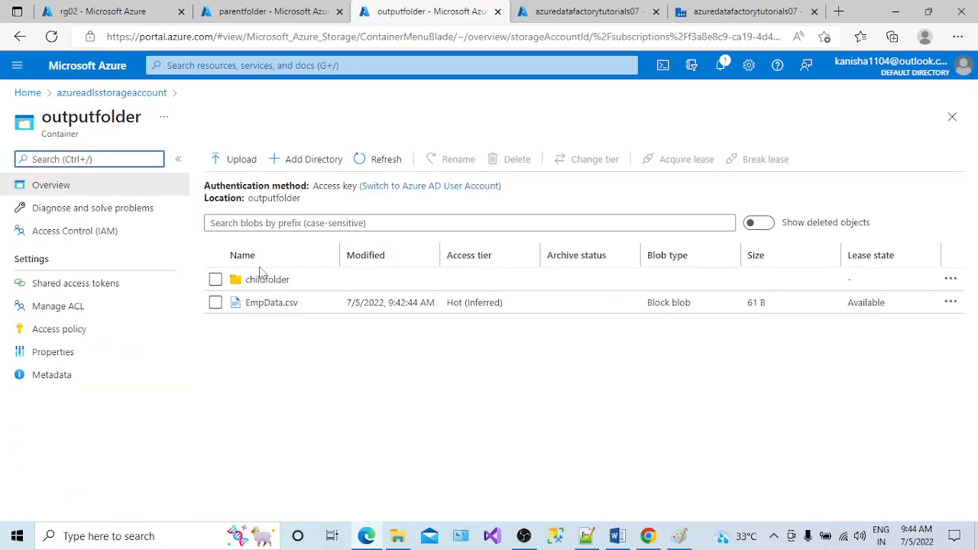
{"action": "left_click", "coordinate": [215, 280]}
{"action": "left_click", "coordinate": [215, 303]}
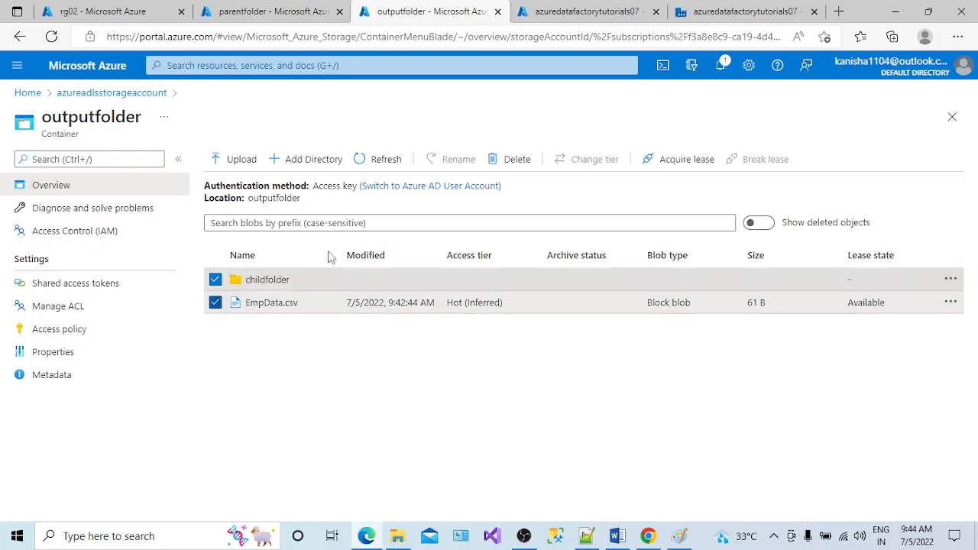
{"action": "left_click", "coordinate": [511, 160]}
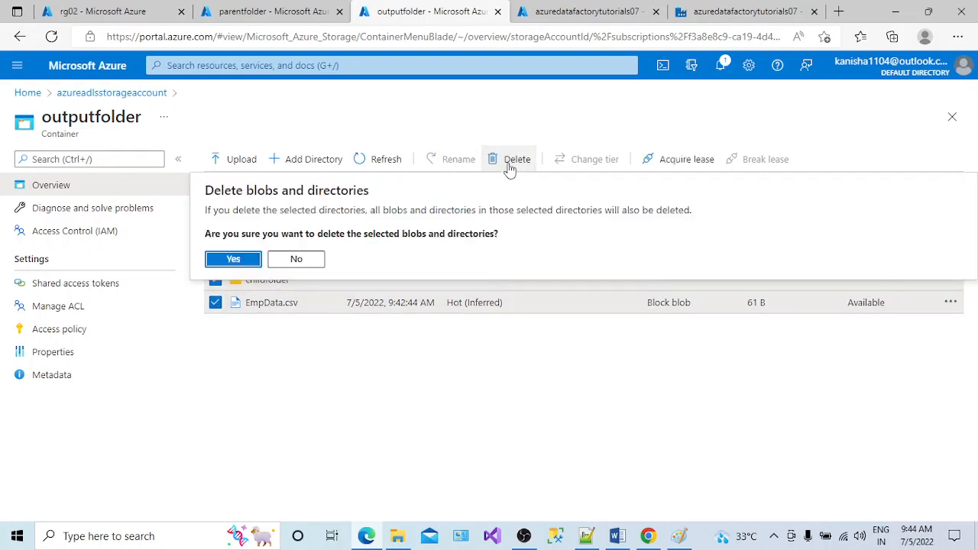
{"action": "left_click", "coordinate": [234, 259]}
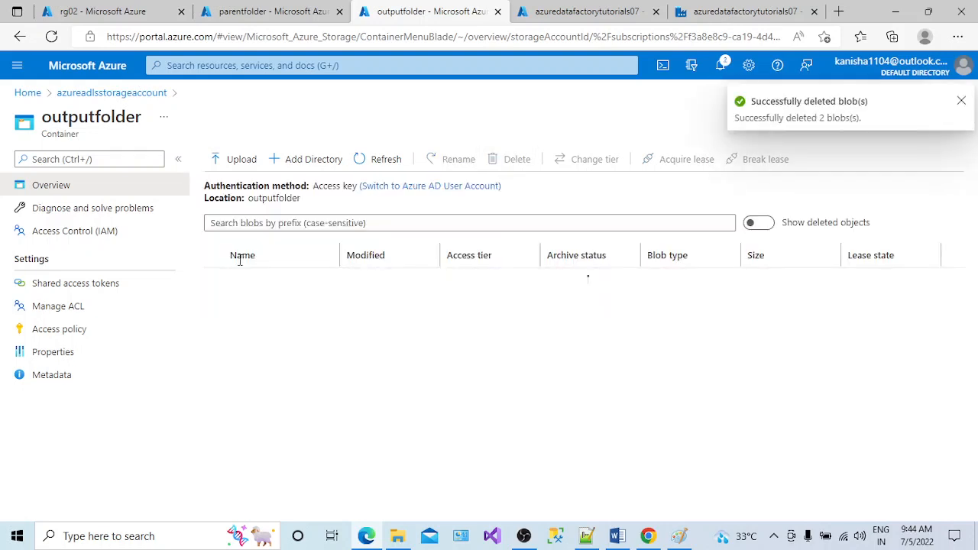
Reopen outputfolder to check its contents after the deletion, and return to the container list.
{"action": "left_click", "coordinate": [69, 98]}
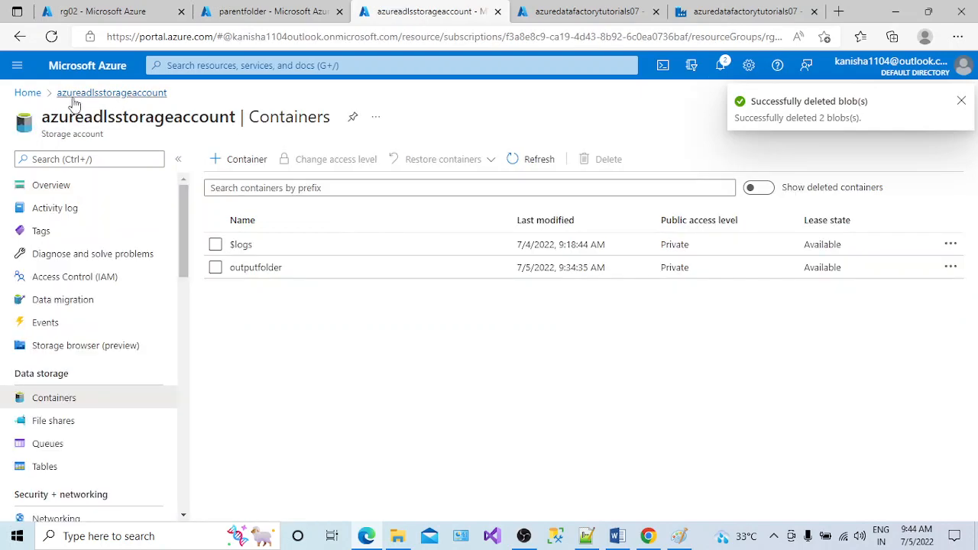
{"action": "left_click", "coordinate": [237, 267]}
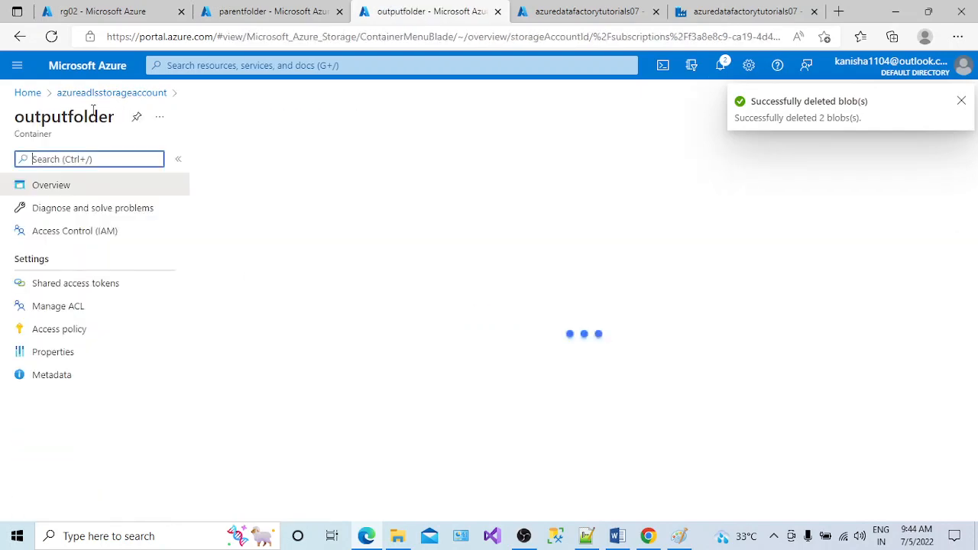
{"action": "left_click", "coordinate": [92, 98]}
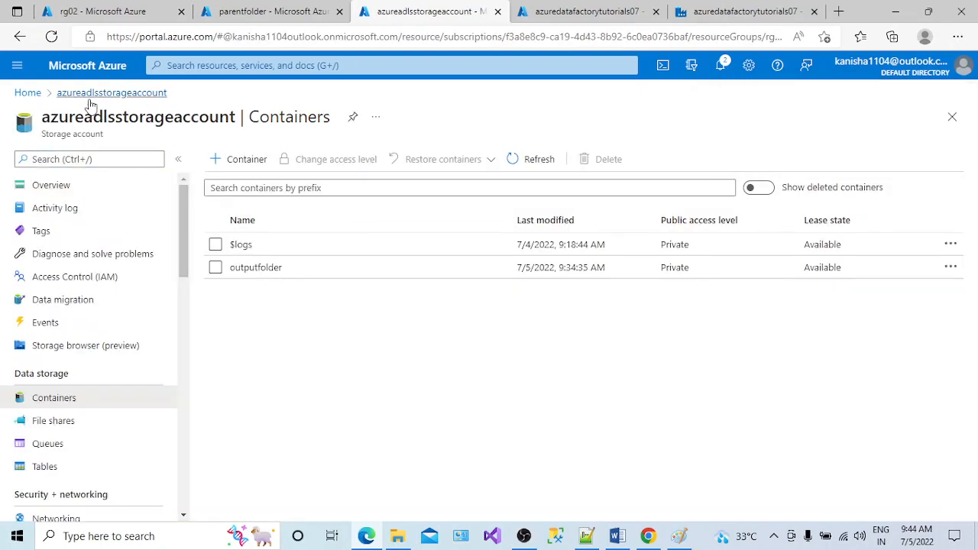
{"action": "left_click", "coordinate": [256, 267]}
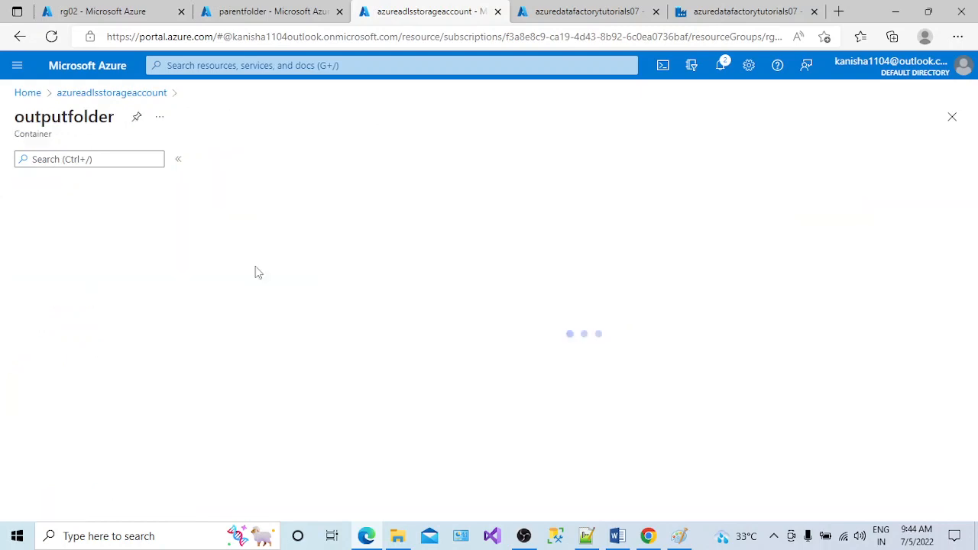
{"action": "left_click", "coordinate": [124, 97]}
In Azure Data Factory Studio, set the sink copy behavior of AT_CPY_COPYBEHAVIOUR to Flatten hierarchy.
{"action": "left_click", "coordinate": [737, 11]}
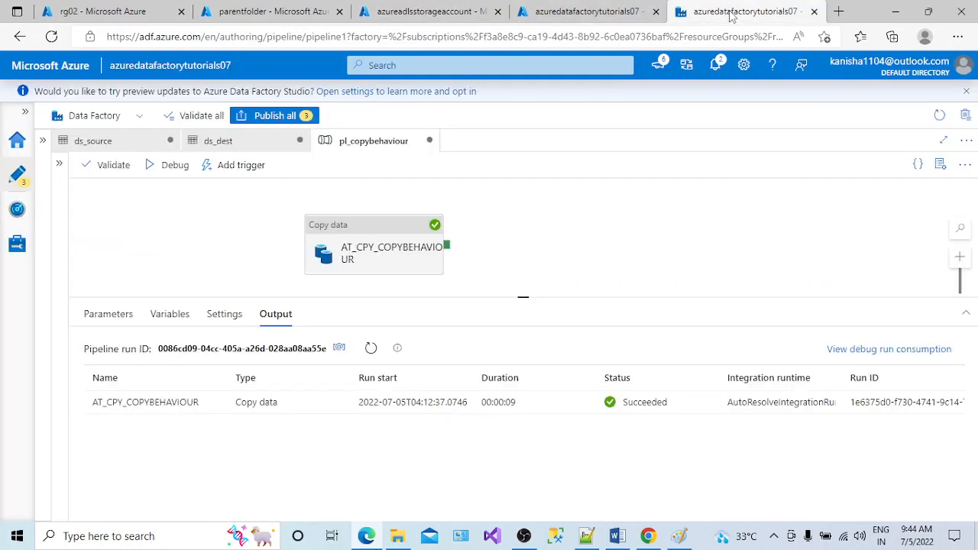
{"action": "left_click", "coordinate": [353, 245]}
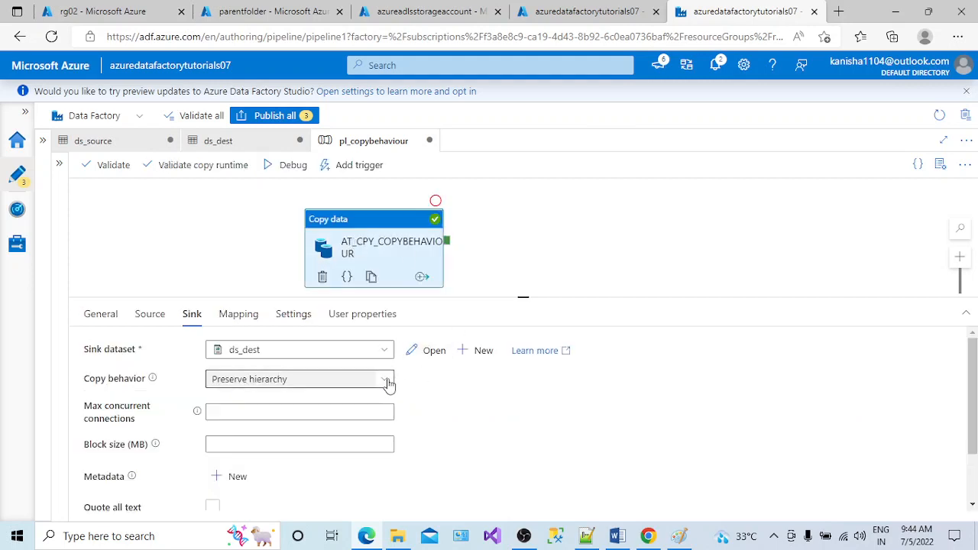
{"action": "left_click", "coordinate": [388, 384]}
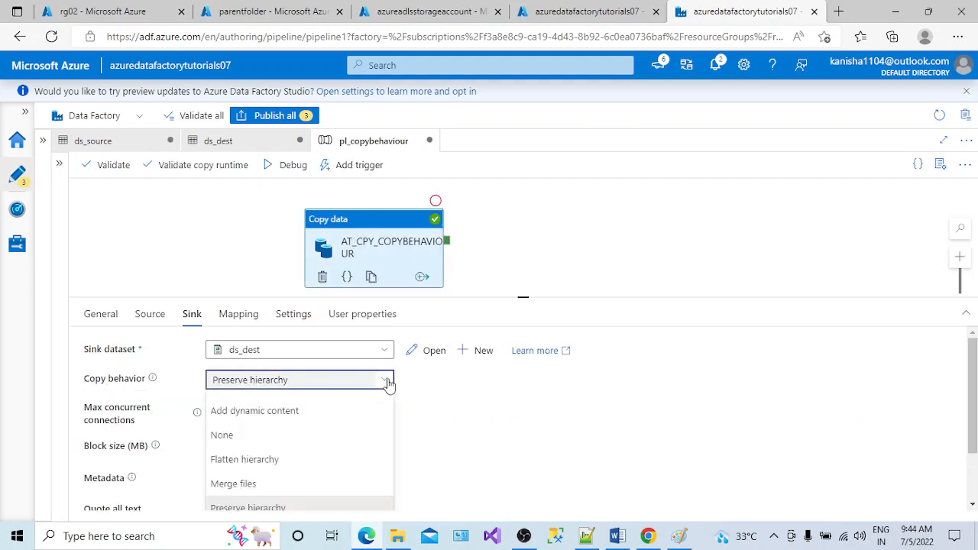
{"action": "left_click", "coordinate": [264, 462]}
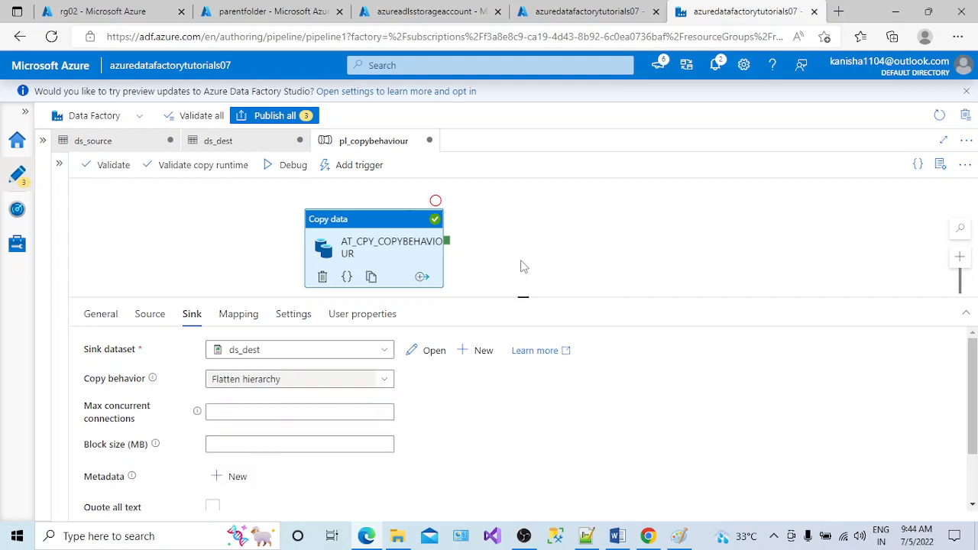
{"action": "left_click", "coordinate": [520, 266]}
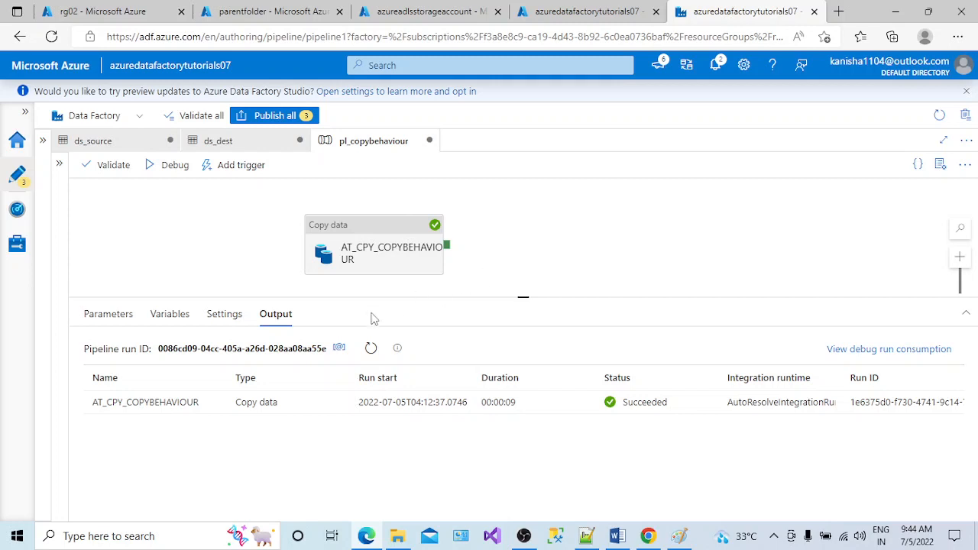
{"action": "left_click", "coordinate": [383, 264]}
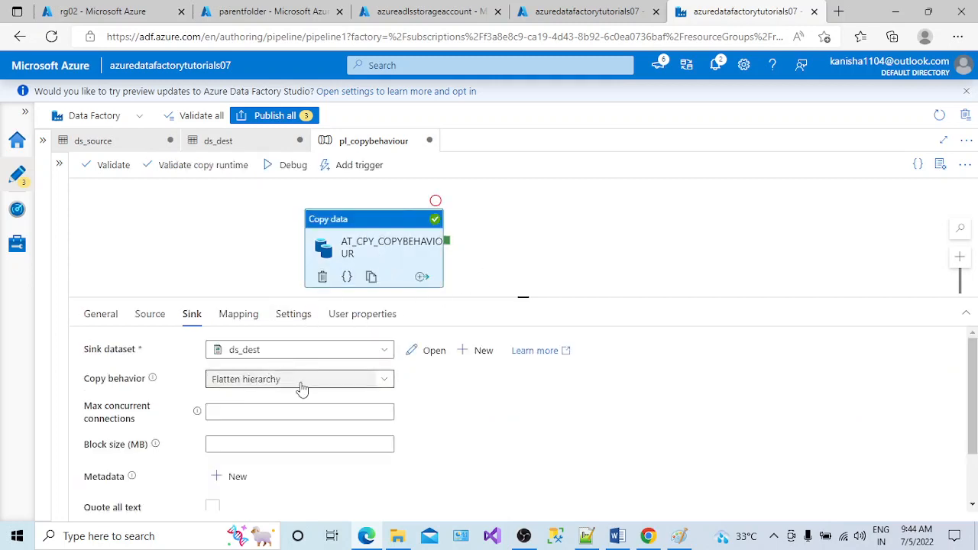
Check that outputfolder in azureadlsstorageaccount is empty, and return to the container list.
{"action": "left_click", "coordinate": [428, 12]}
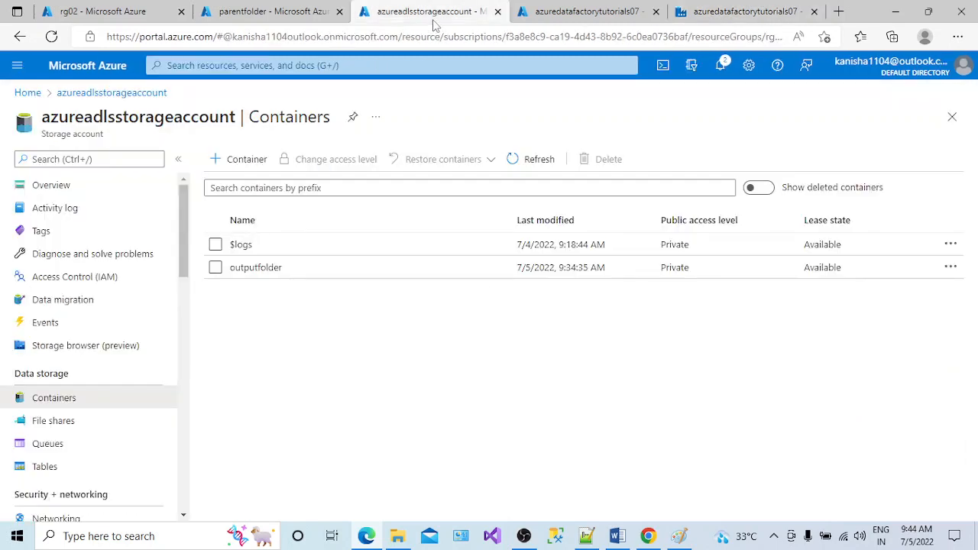
{"action": "left_click", "coordinate": [264, 273]}
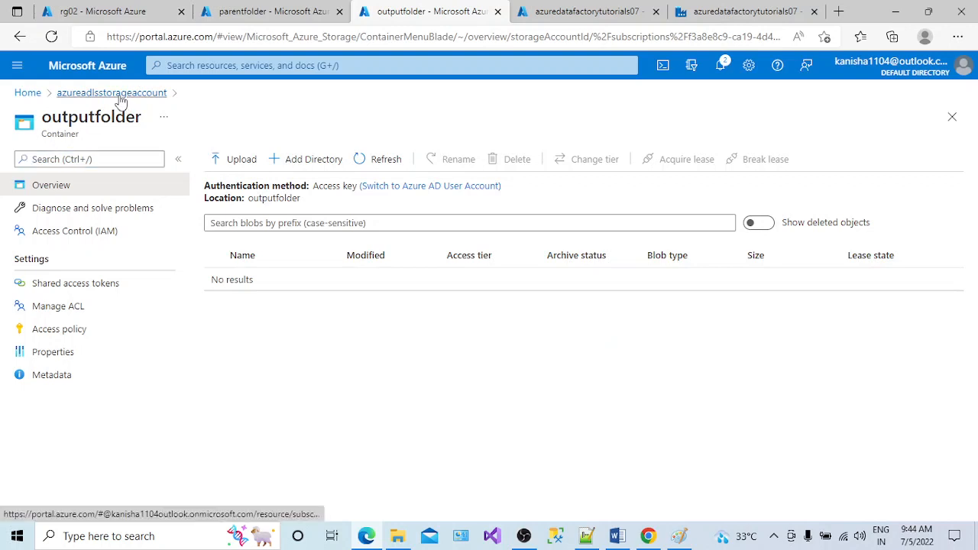
{"action": "left_click", "coordinate": [92, 94]}
In Azure Data Factory Studio, run pl_copybehaviour in debug mode with Flatten hierarchy and monitor the run until it finishes.
{"action": "left_click", "coordinate": [724, 14]}
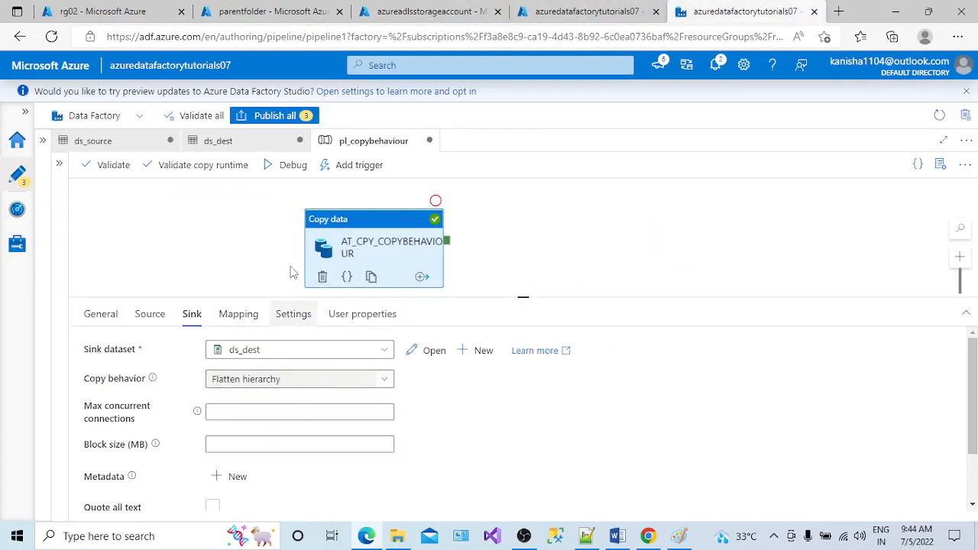
{"action": "left_click", "coordinate": [292, 166]}
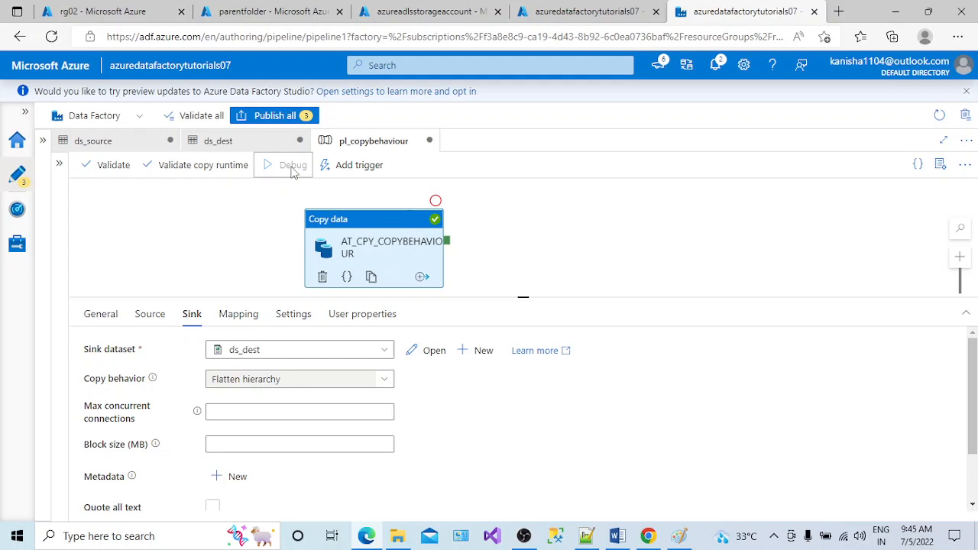
{"action": "left_click", "coordinate": [481, 257]}
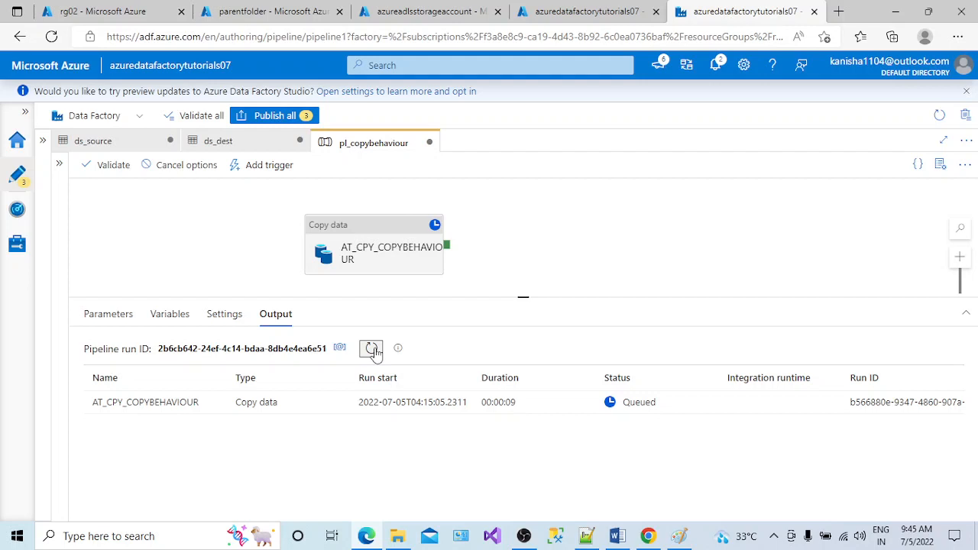
{"action": "left_click", "coordinate": [773, 537]}
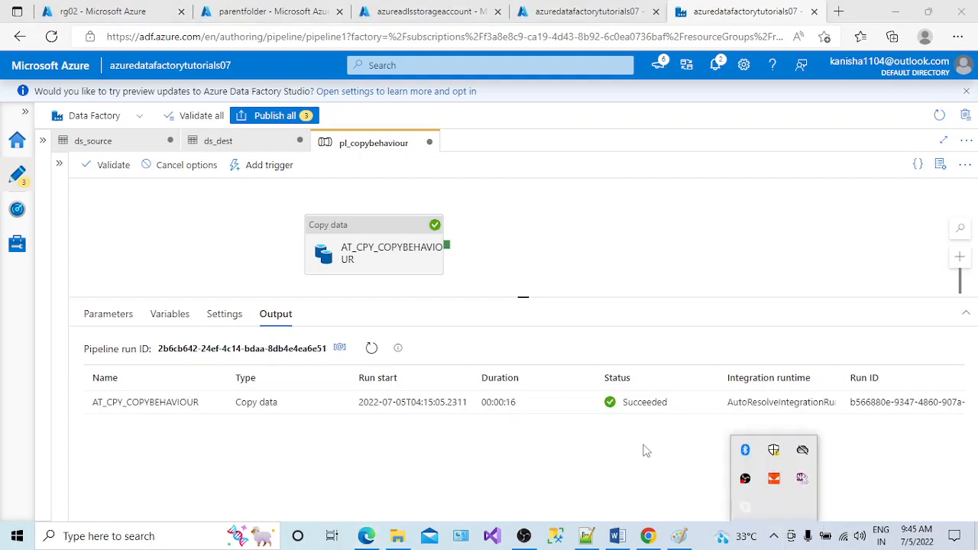
{"action": "left_click", "coordinate": [781, 543]}
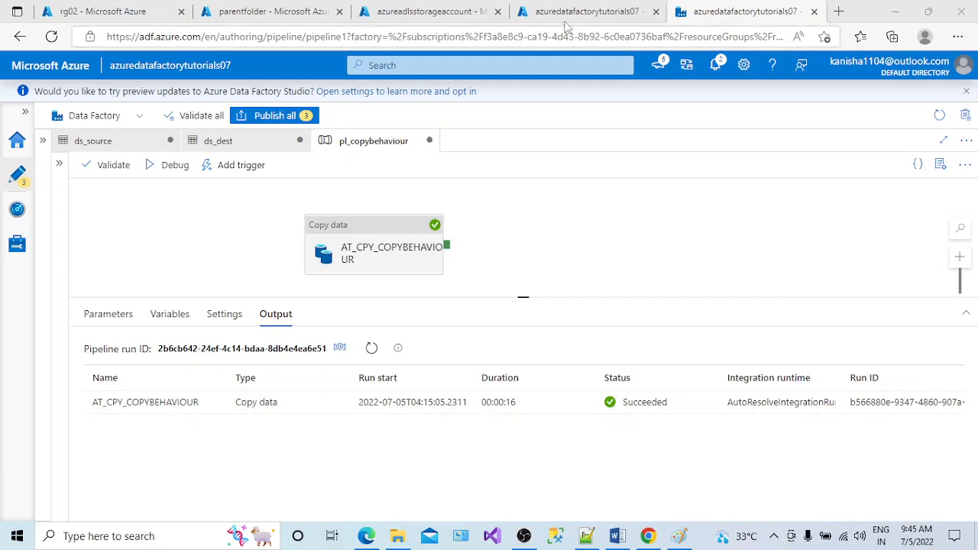
Open outputfolder in azureadlsstorageaccount and widen the Name column to examine the copied files' names.
{"action": "left_click", "coordinate": [432, 12]}
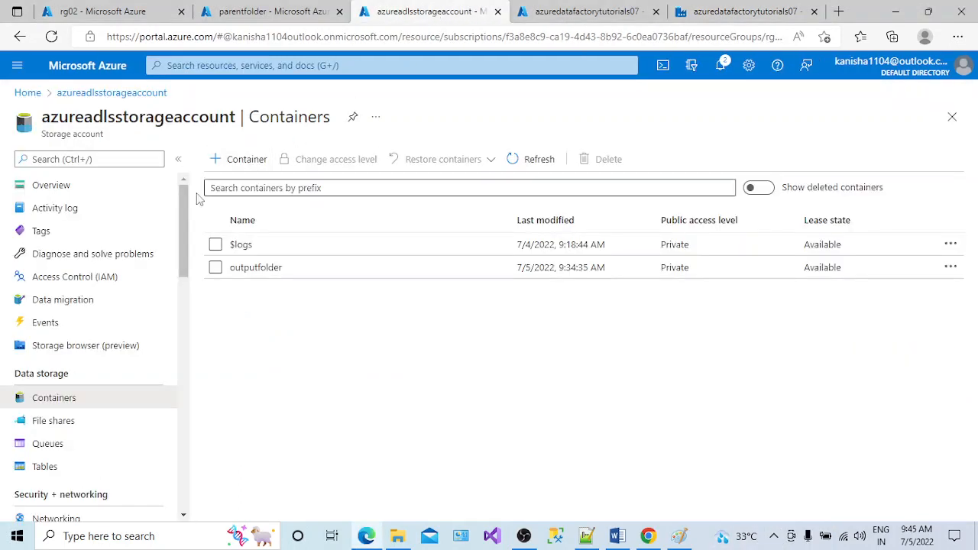
{"action": "left_click", "coordinate": [260, 268]}
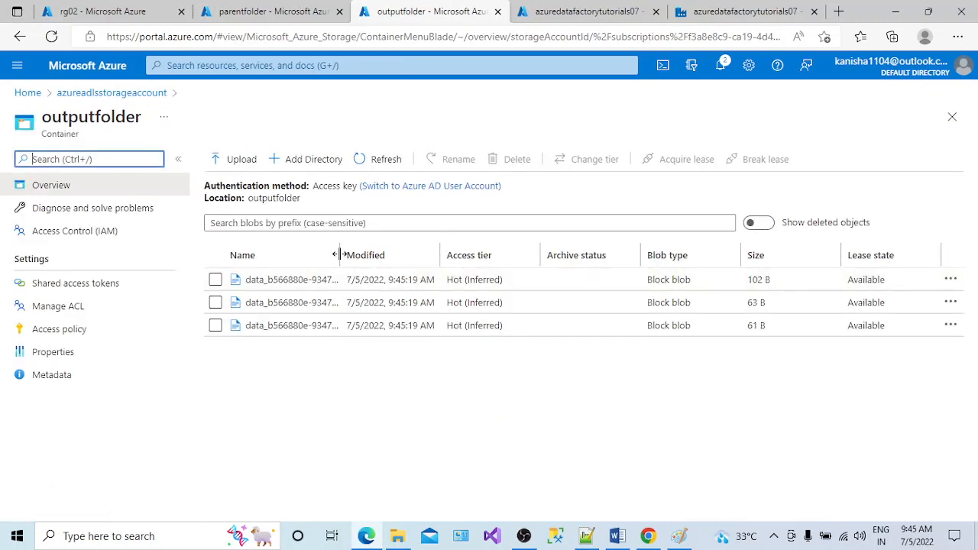
{"action": "left_click_drag", "start_coordinate": [343, 260], "coordinate": [447, 275]}
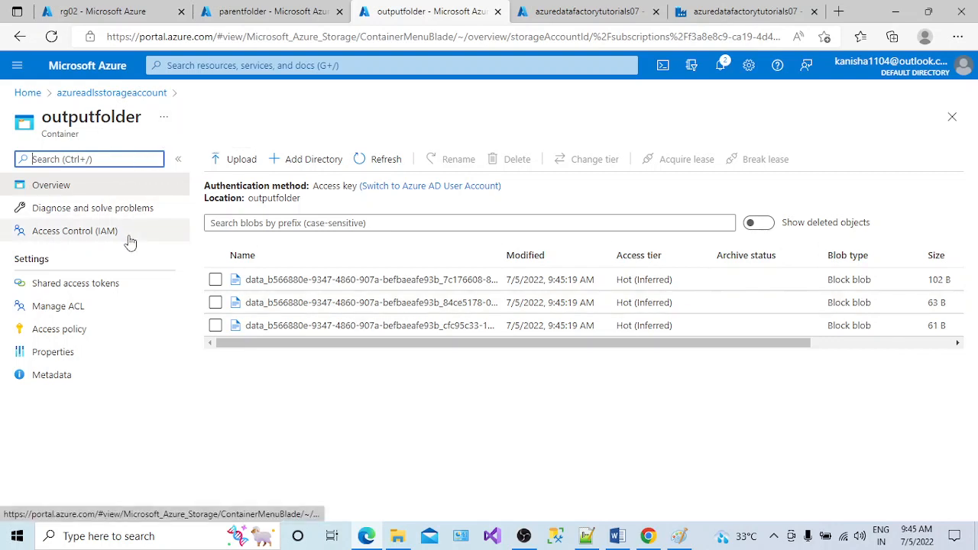
{"action": "left_click", "coordinate": [262, 346]}
{"action": "mouse_move", "coordinate": [262, 346]}
{"action": "left_mouse_down"}
{"action": "mouse_move", "coordinate": [327, 343]}
{"action": "mouse_move", "coordinate": [245, 349]}
{"action": "left_mouse_up"}
Compare the contents of the first blob in outputfolder with the source file childfolder/FruitsDetails.csv.
{"action": "left_click", "coordinate": [369, 285]}
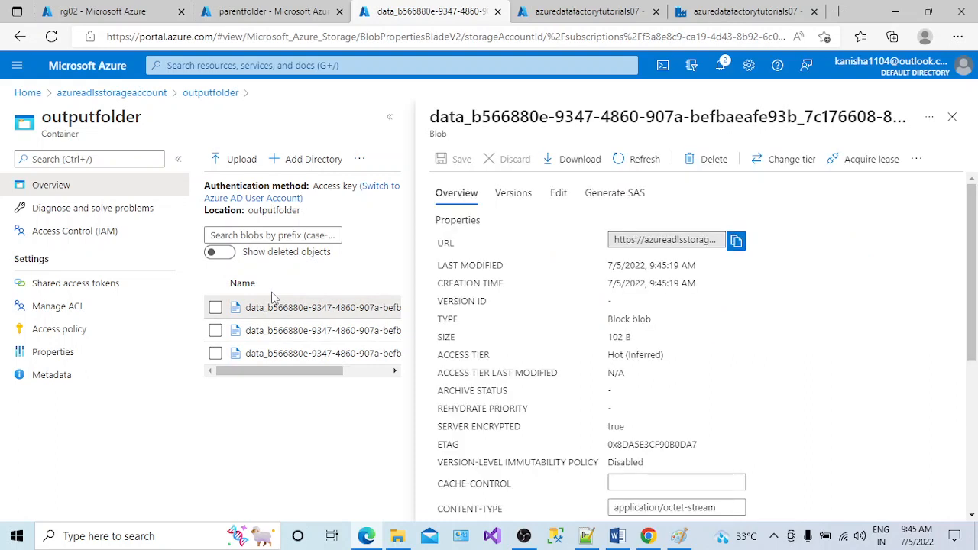
{"action": "left_click", "coordinate": [559, 196]}
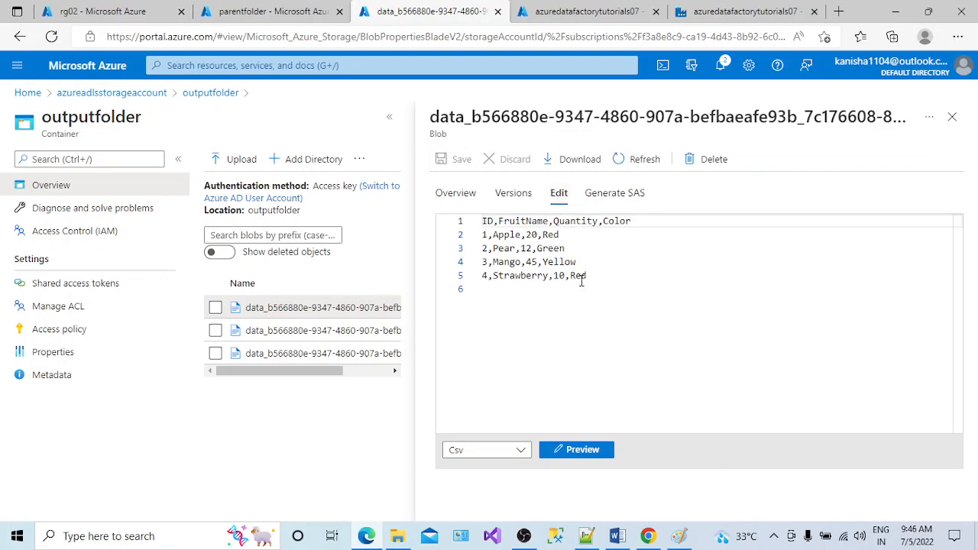
{"action": "left_click_drag", "start_coordinate": [581, 281], "coordinate": [472, 252]}
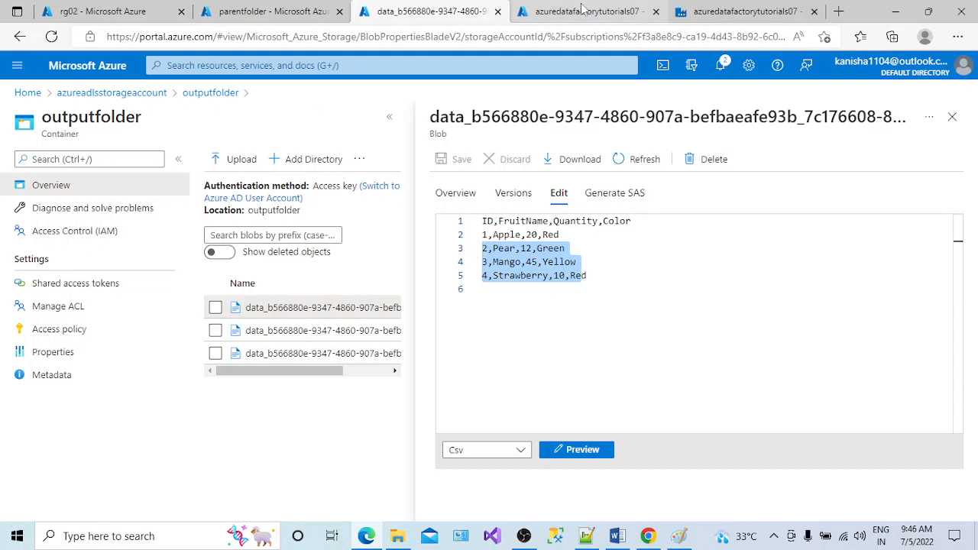
{"action": "left_click", "coordinate": [265, 9]}
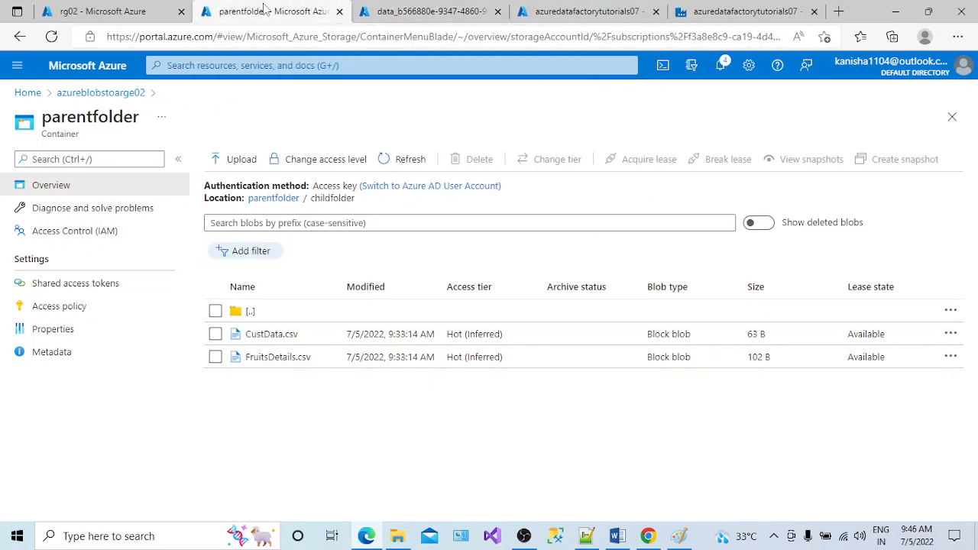
{"action": "left_click", "coordinate": [279, 360]}
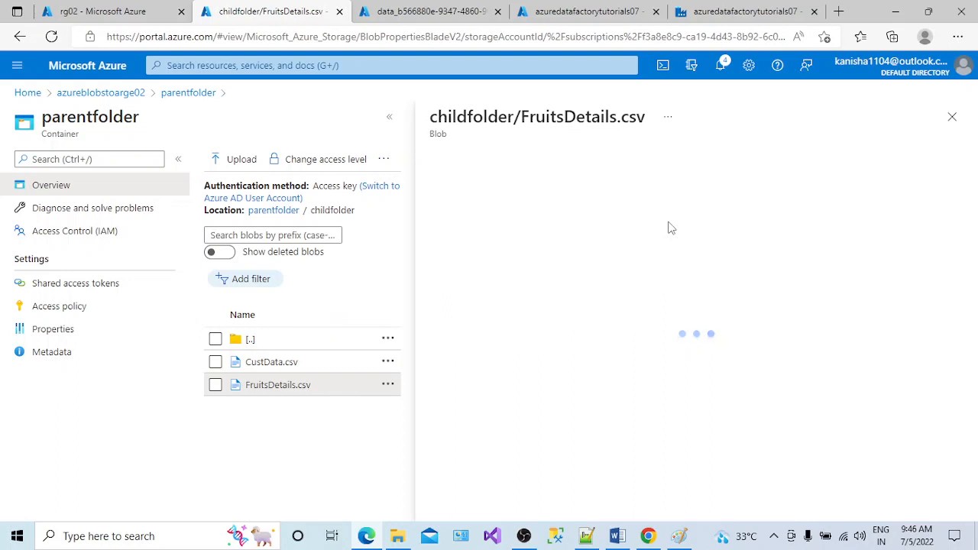
{"action": "left_click", "coordinate": [622, 193]}
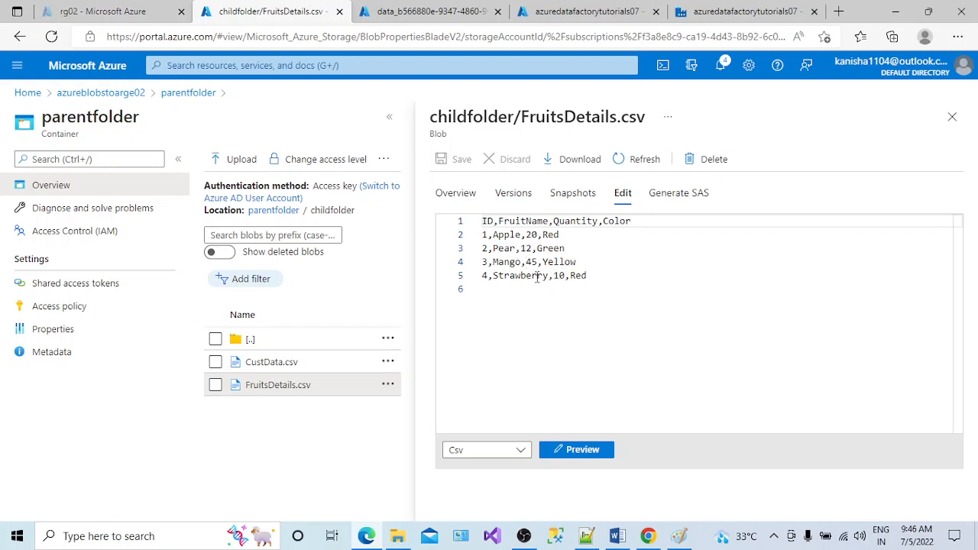
{"action": "left_click", "coordinate": [428, 11]}
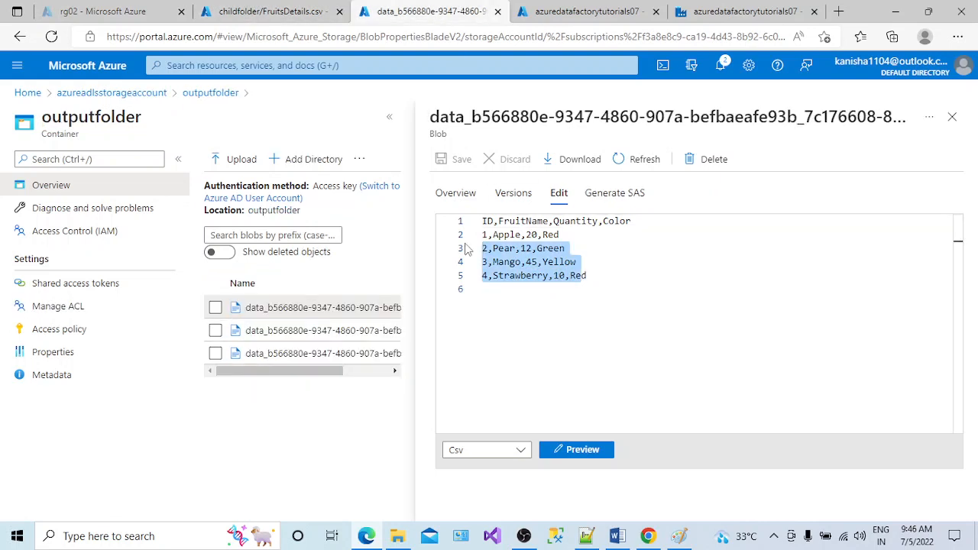
{"action": "left_click", "coordinate": [557, 283]}
{"action": "left_click_drag", "start_coordinate": [611, 286], "coordinate": [480, 221]}
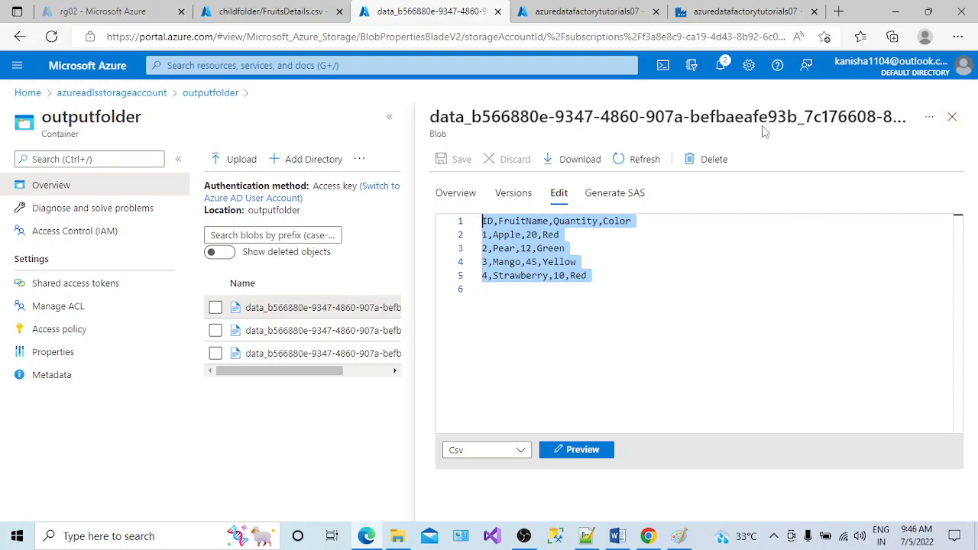
{"action": "left_click_drag", "start_coordinate": [611, 116], "coordinate": [814, 118]}
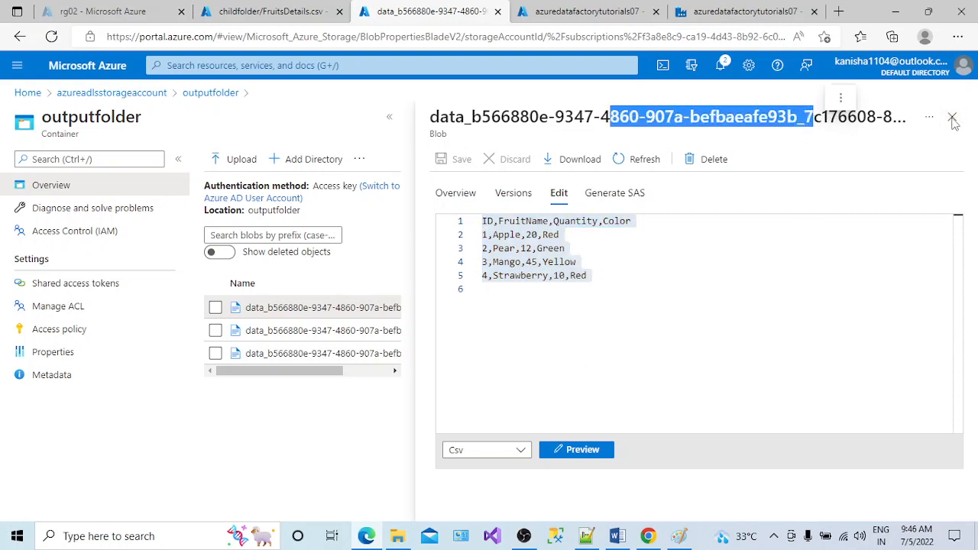
{"action": "left_click", "coordinate": [952, 117]}
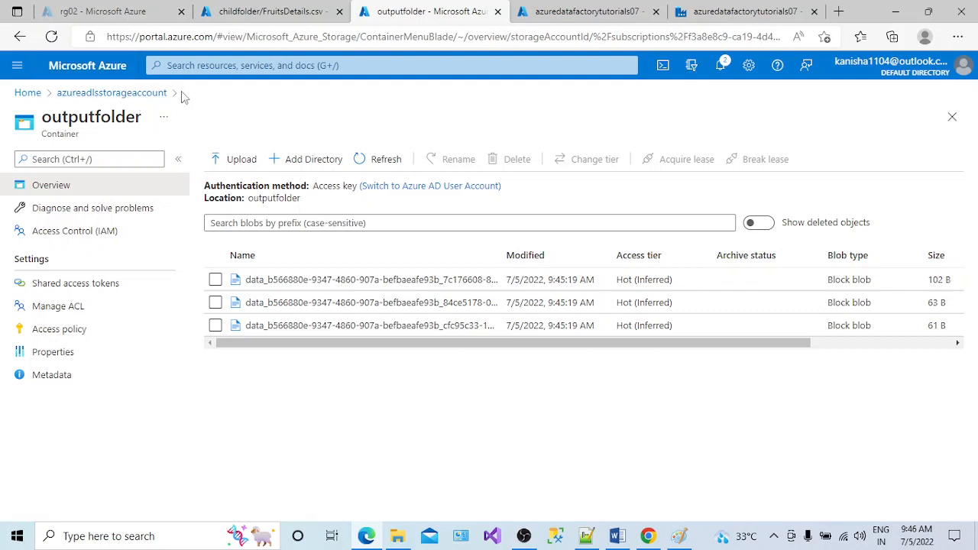
Compare the contents of the second blob in outputfolder with the source file childfolder/CustData.csv.
{"action": "left_click", "coordinate": [254, 304]}
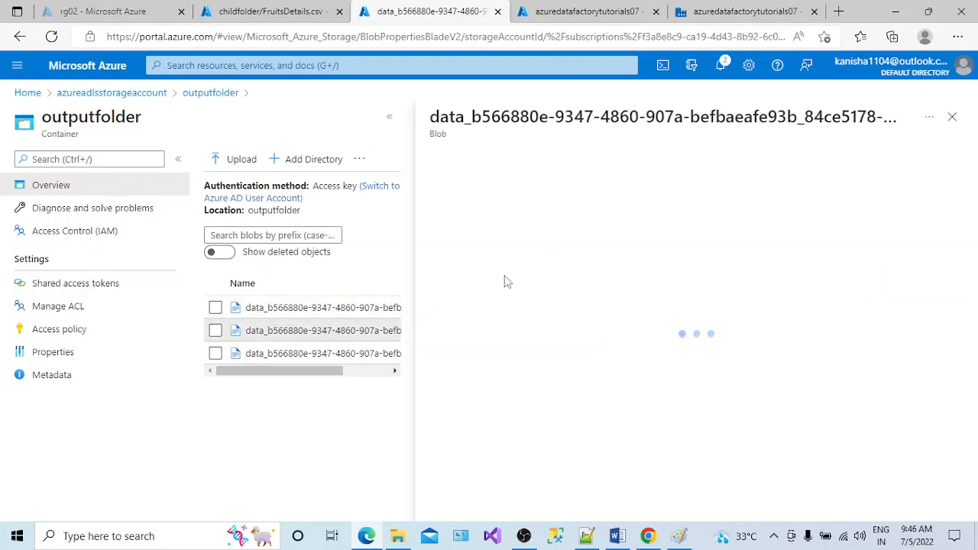
{"action": "left_click", "coordinate": [559, 195]}
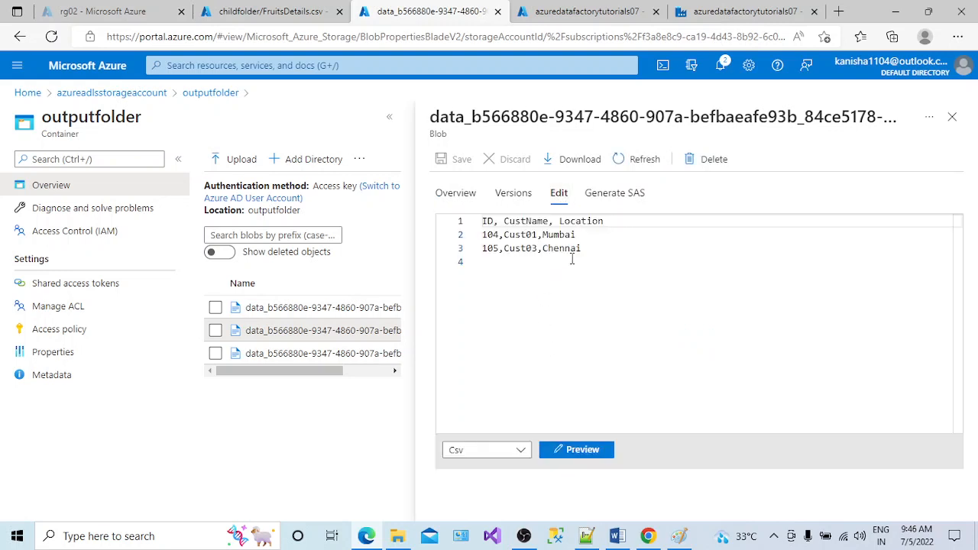
{"action": "left_click_drag", "start_coordinate": [593, 252], "coordinate": [482, 233]}
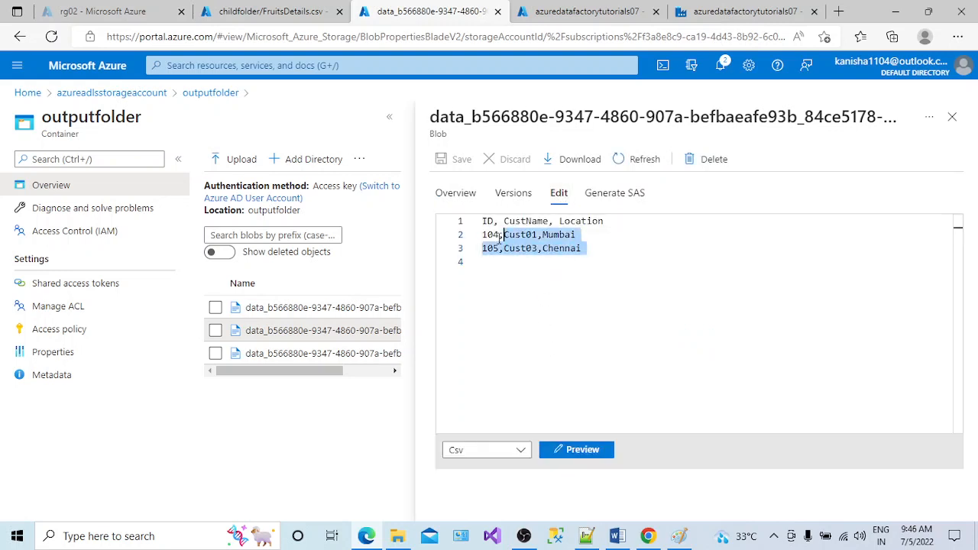
{"action": "left_click", "coordinate": [304, 17]}
{"action": "left_click", "coordinate": [952, 116]}
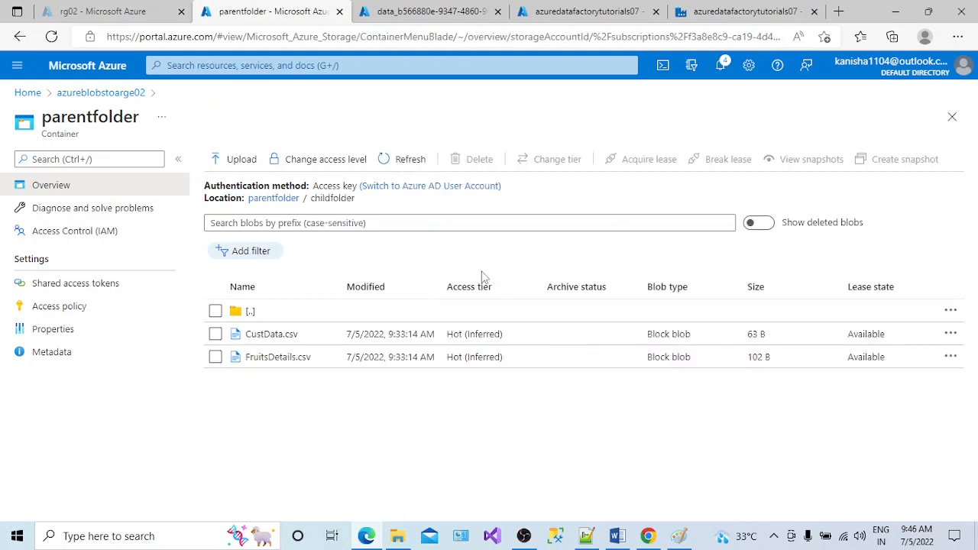
{"action": "left_click", "coordinate": [275, 336]}
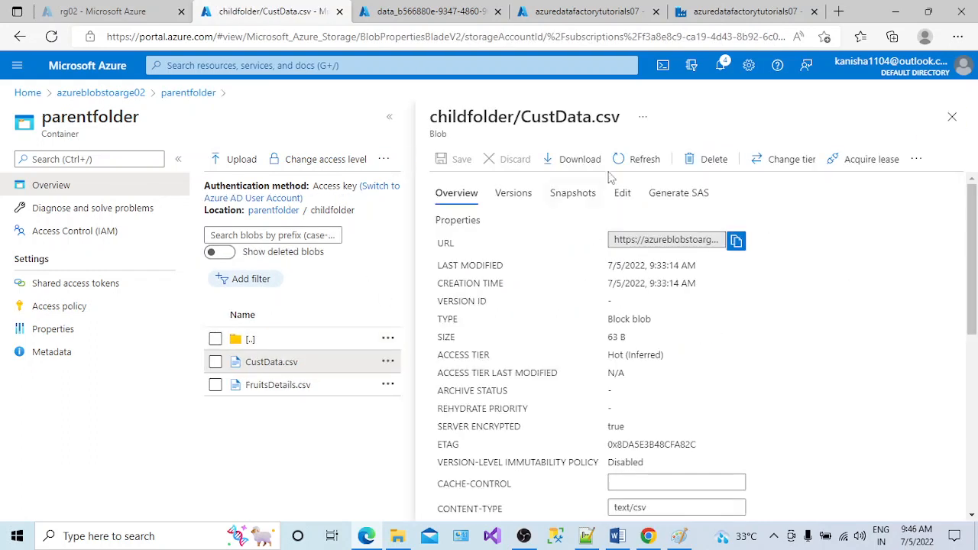
{"action": "left_click", "coordinate": [623, 193]}
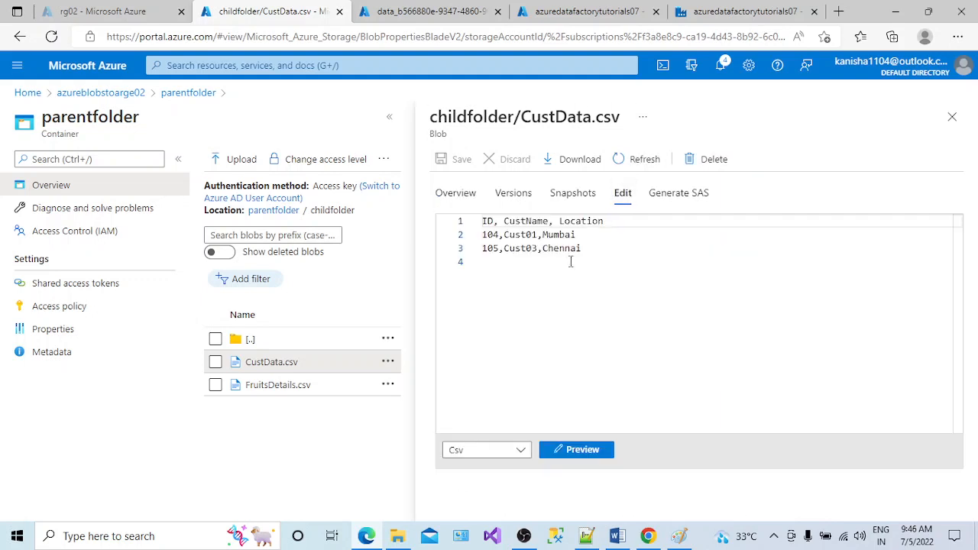
{"action": "left_click_drag", "start_coordinate": [582, 249], "coordinate": [468, 243]}
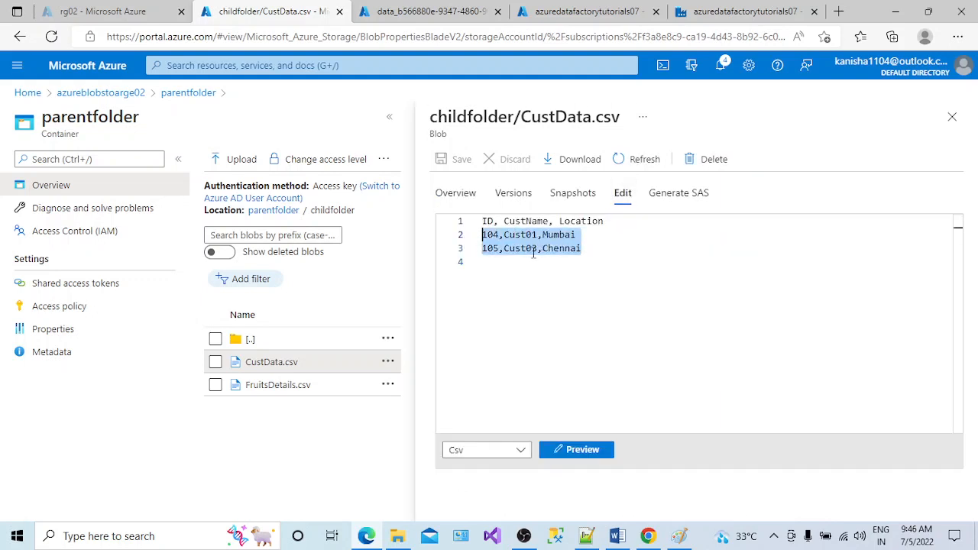
{"action": "left_click", "coordinate": [444, 9]}
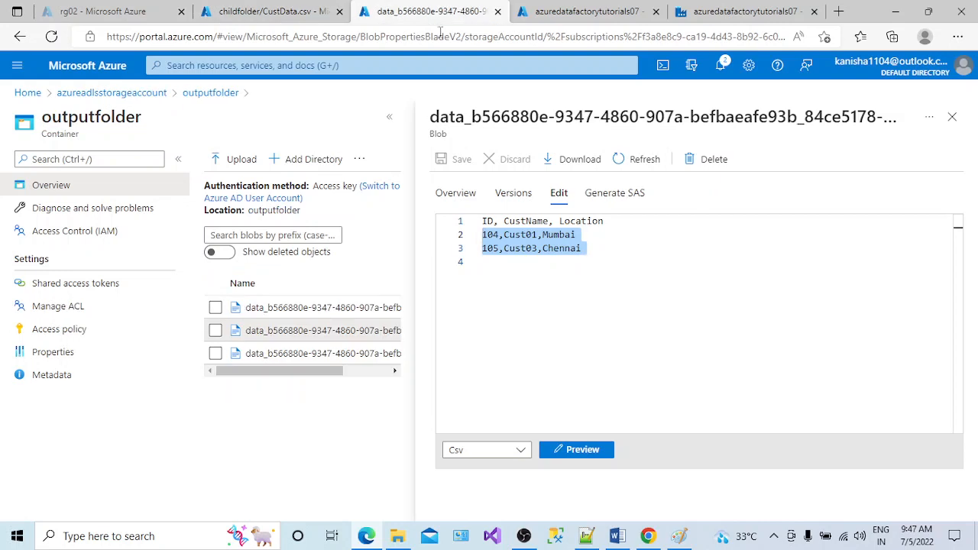
{"action": "left_click", "coordinate": [559, 261]}
{"action": "left_click_drag", "start_coordinate": [593, 253], "coordinate": [477, 235]}
{"action": "left_click", "coordinate": [952, 117]}
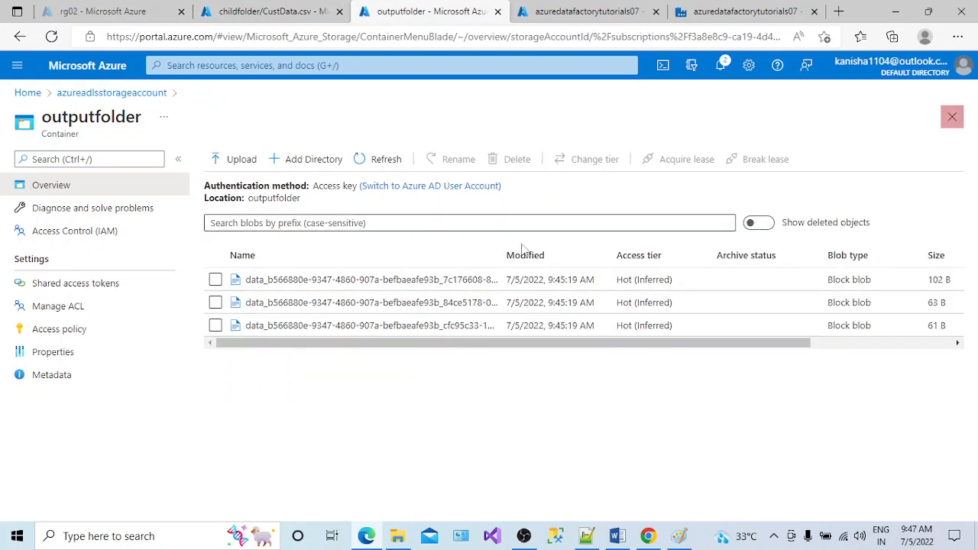
Compare the contents of the third blob in outputfolder with the source file EmpData.csv in parentfolder.
{"action": "left_click", "coordinate": [385, 327]}
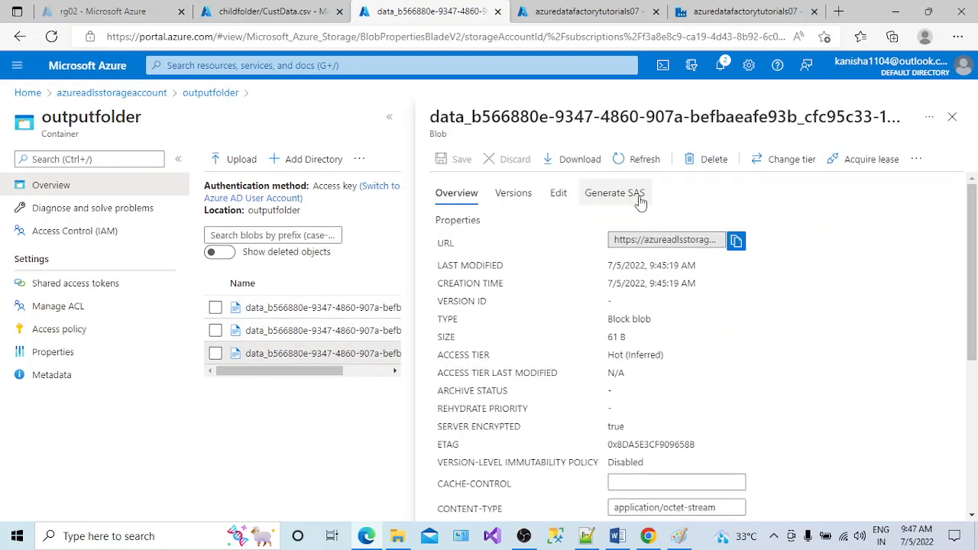
{"action": "left_click", "coordinate": [560, 193]}
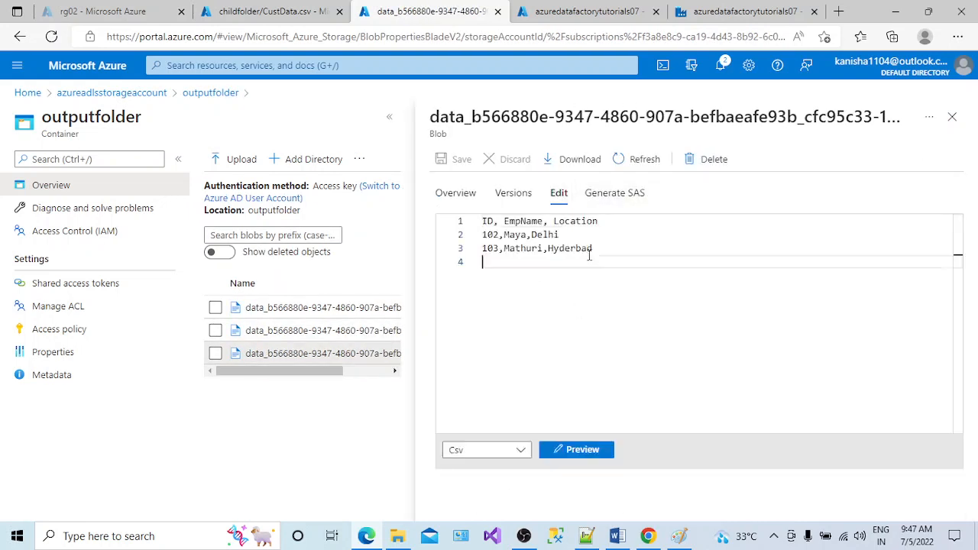
{"action": "left_click_drag", "start_coordinate": [587, 252], "coordinate": [474, 242]}
{"action": "left_click", "coordinate": [500, 249]}
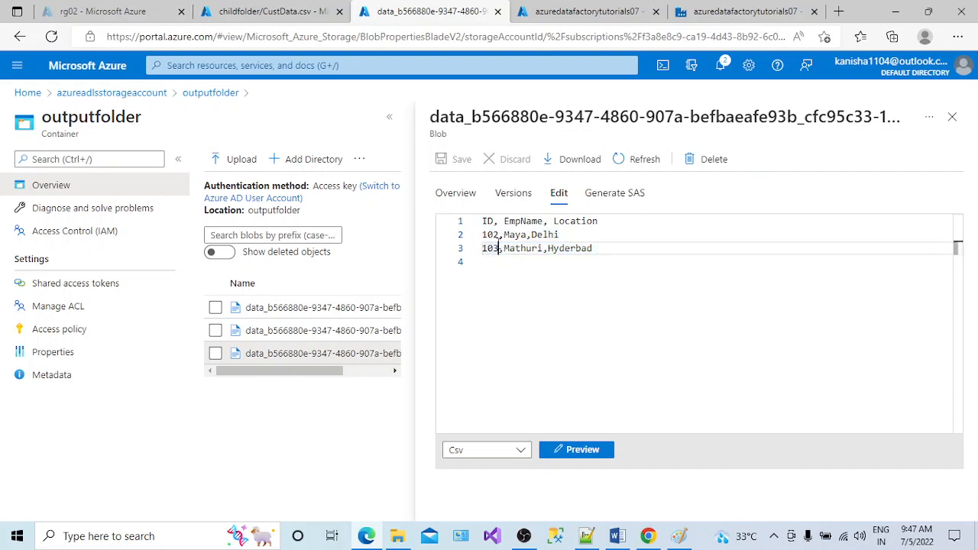
{"action": "left_click", "coordinate": [952, 116]}
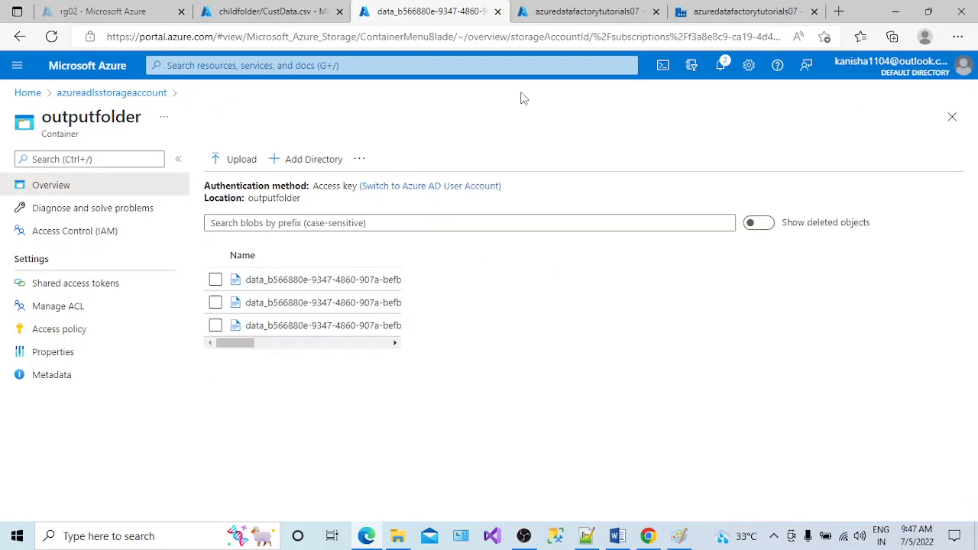
{"action": "left_click", "coordinate": [304, 17]}
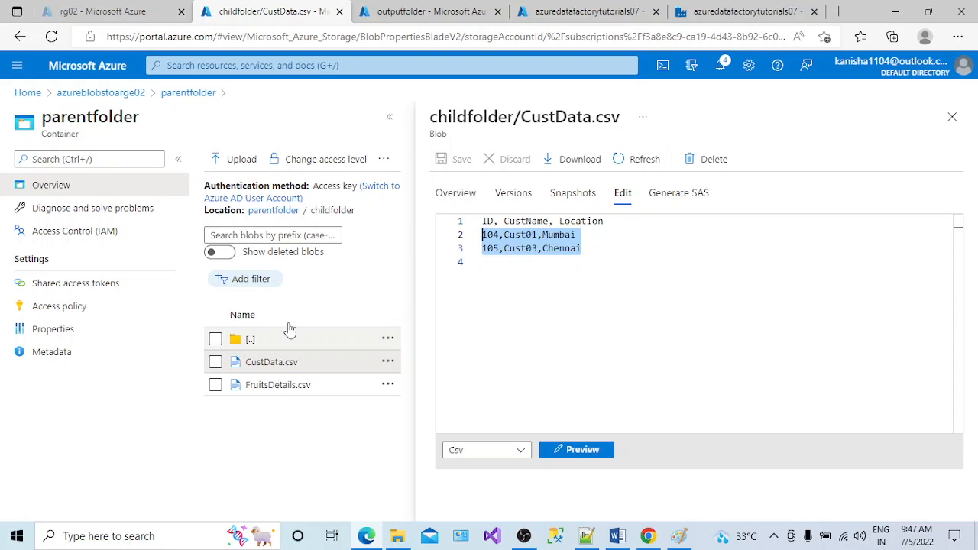
{"action": "left_click", "coordinate": [952, 116]}
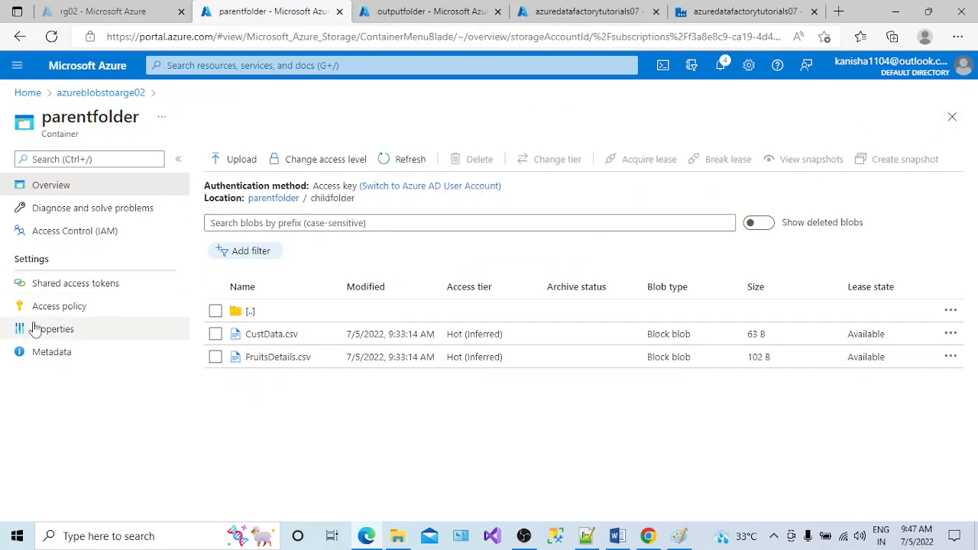
{"action": "left_click", "coordinate": [76, 93]}
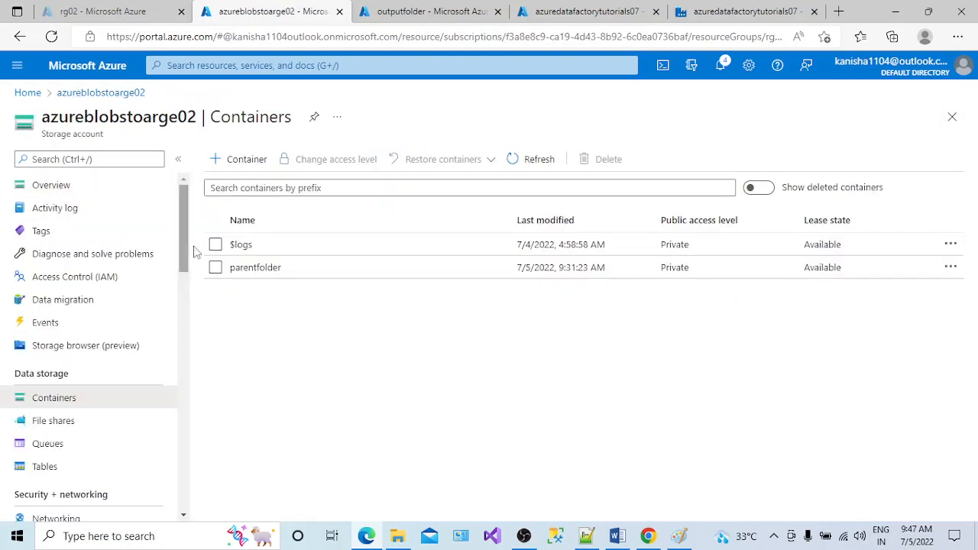
{"action": "left_click", "coordinate": [273, 275]}
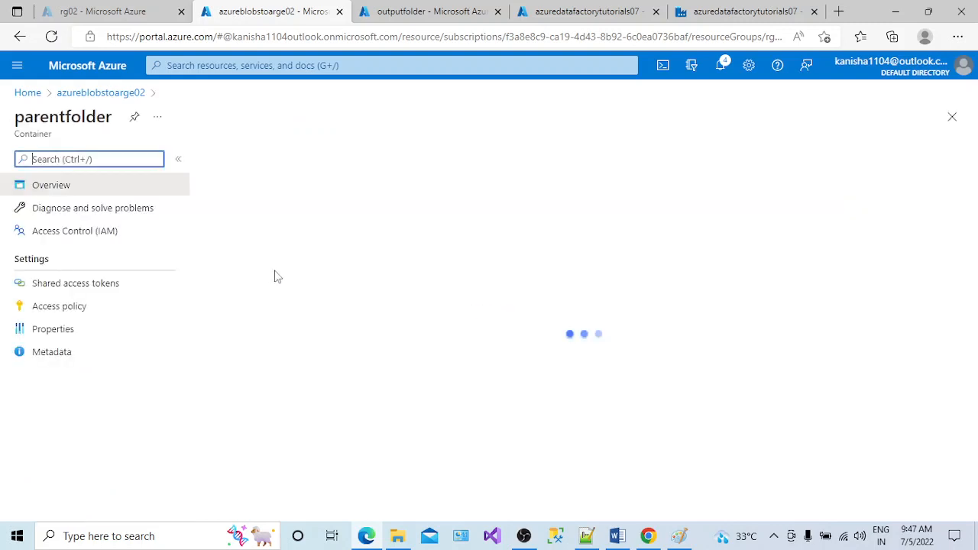
{"action": "left_click", "coordinate": [271, 334]}
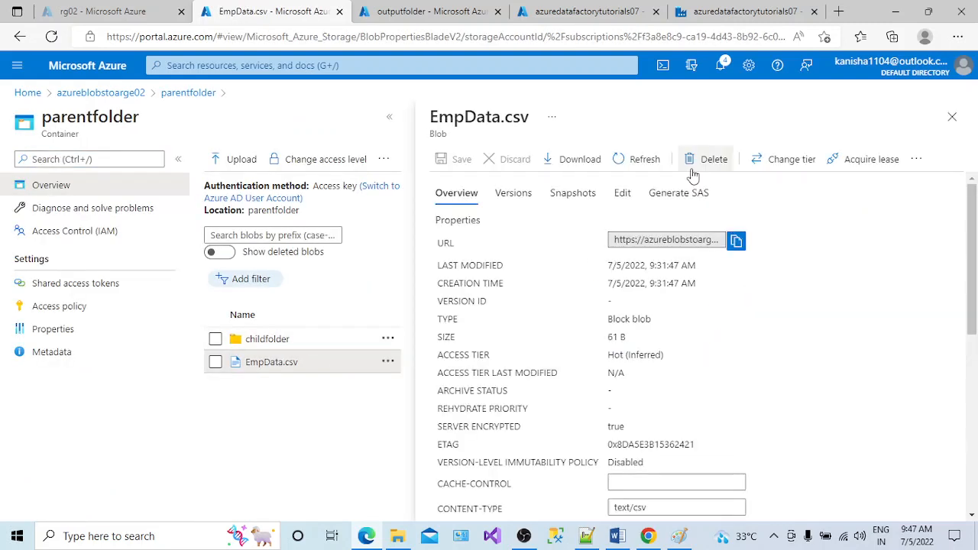
{"action": "left_click", "coordinate": [622, 194]}
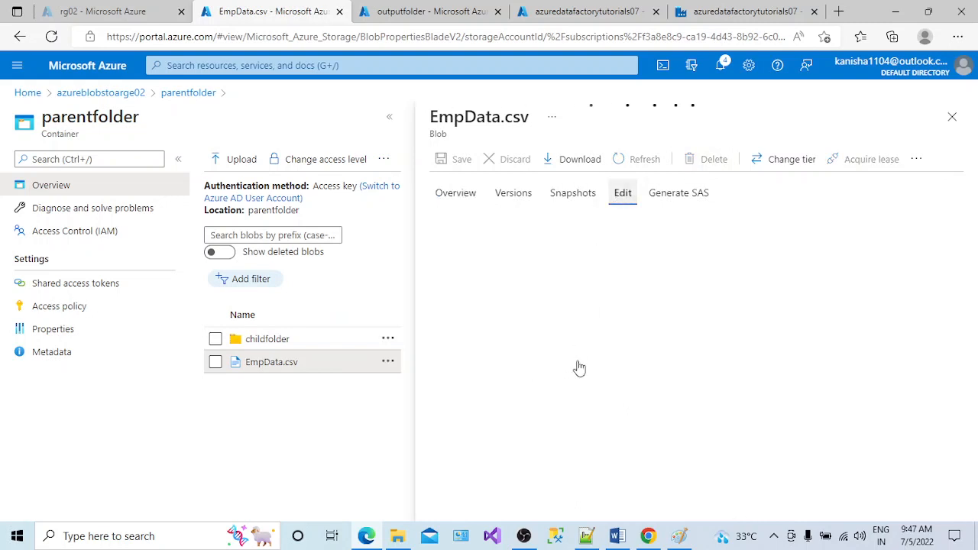
{"action": "left_click_drag", "start_coordinate": [594, 249], "coordinate": [482, 236]}
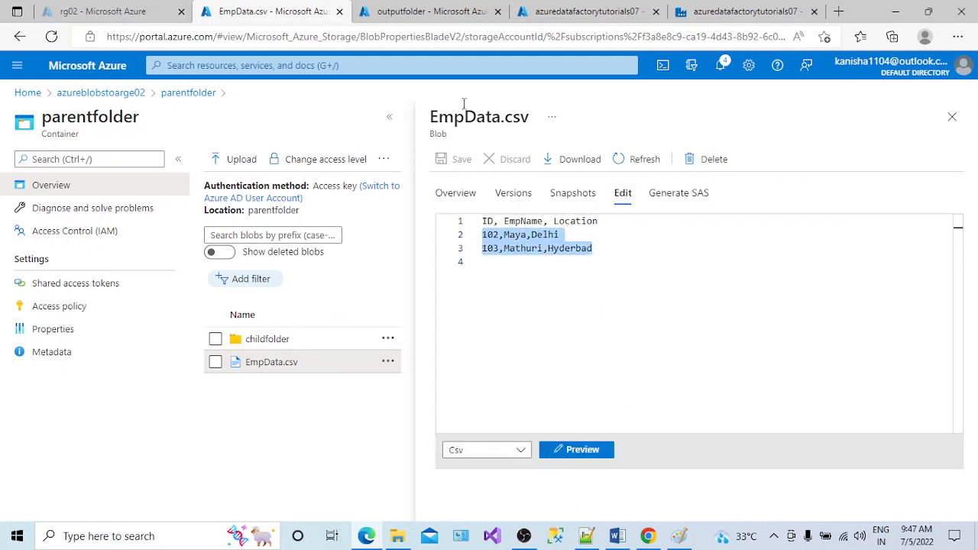
Review the outputfolder file list against the copy behavior set in the sink of AT_CPY_COPYBEHAVIOUR in Azure Data Factory Studio.
{"action": "left_click", "coordinate": [455, 16]}
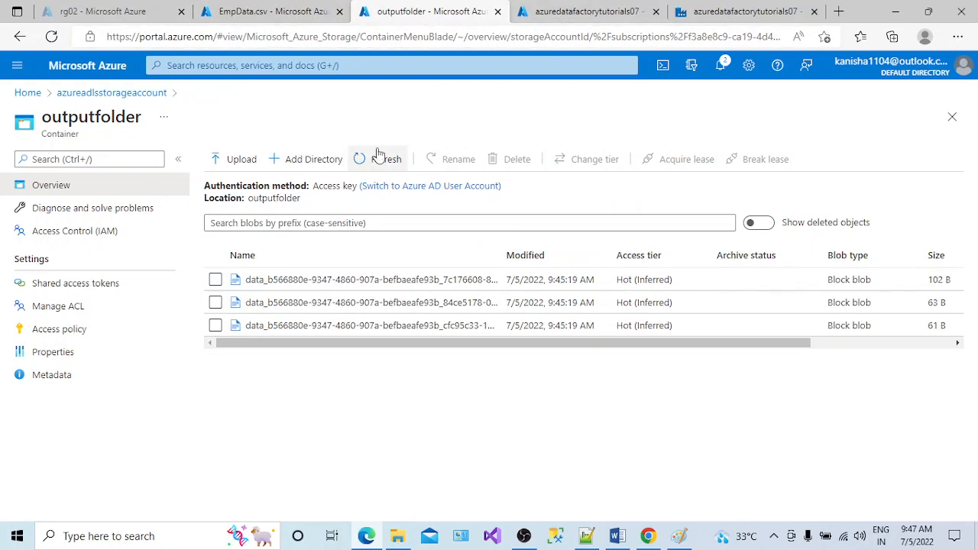
{"action": "left_click", "coordinate": [737, 12]}
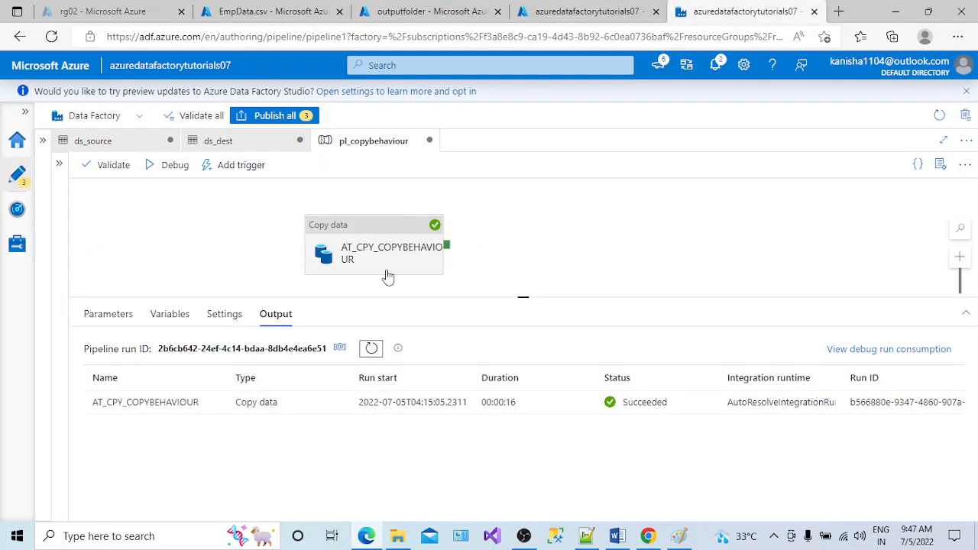
{"action": "left_click", "coordinate": [390, 269]}
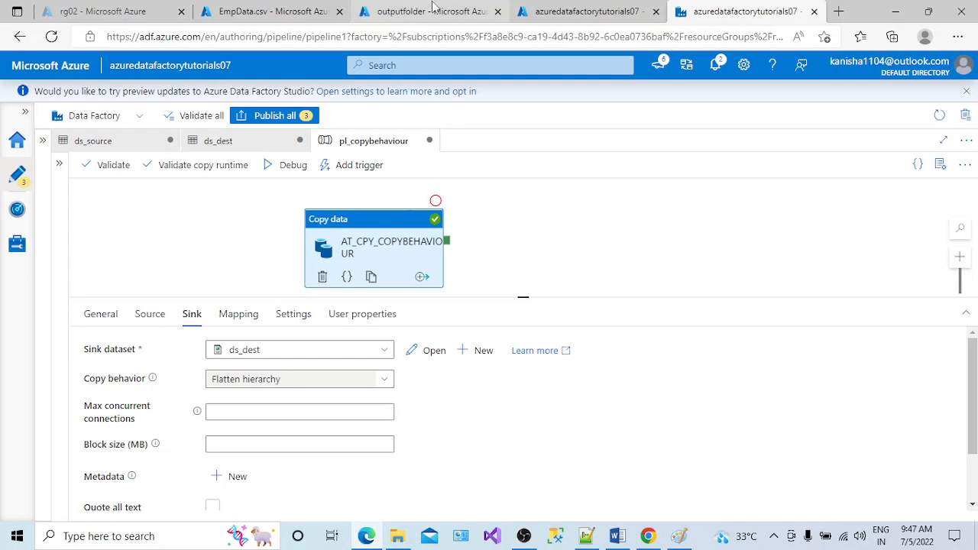
In the Azure portal, delete all three blobs from outputfolder in azureadlsstorageaccount and reopen the container to check it.
{"action": "left_click", "coordinate": [432, 11]}
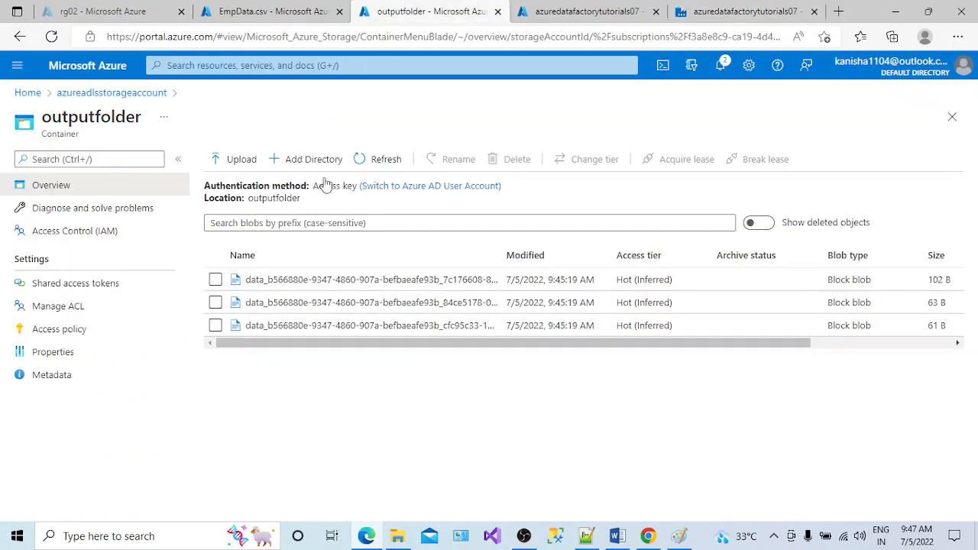
{"action": "left_click", "coordinate": [99, 93]}
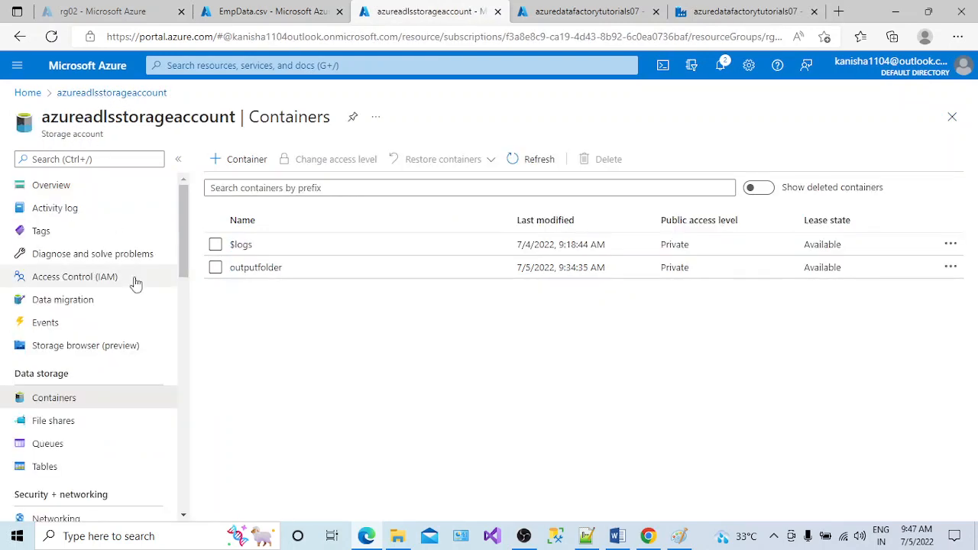
{"action": "left_click", "coordinate": [242, 272]}
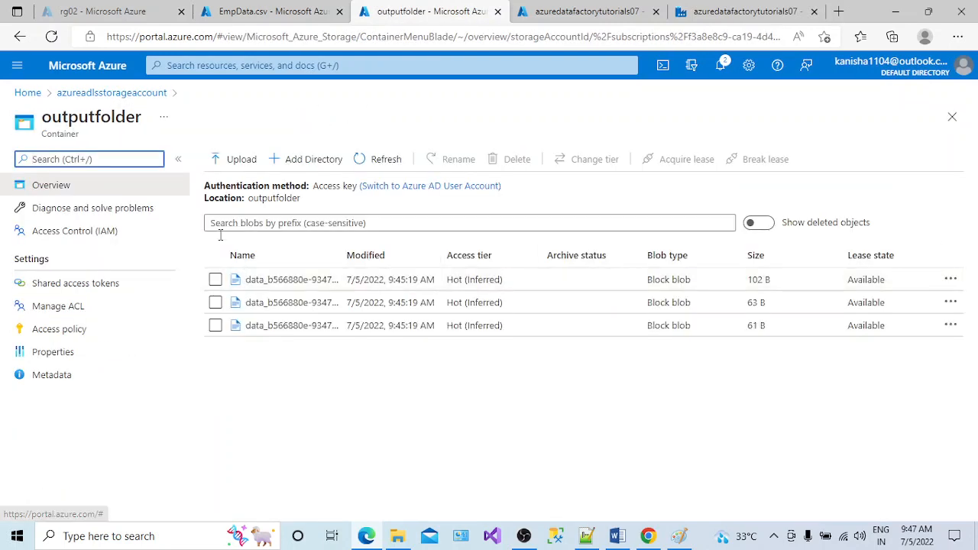
{"action": "left_click", "coordinate": [215, 281]}
{"action": "left_click", "coordinate": [214, 303]}
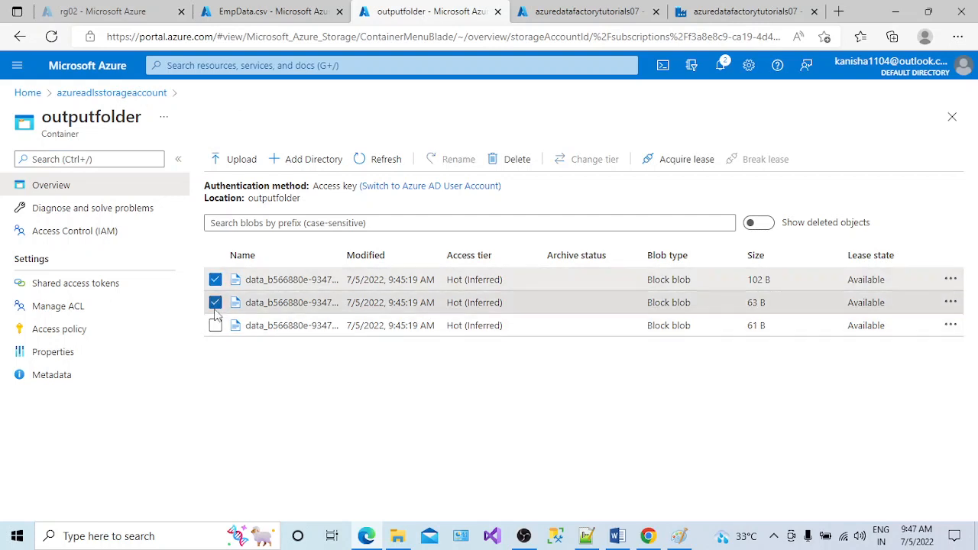
{"action": "left_click", "coordinate": [215, 326]}
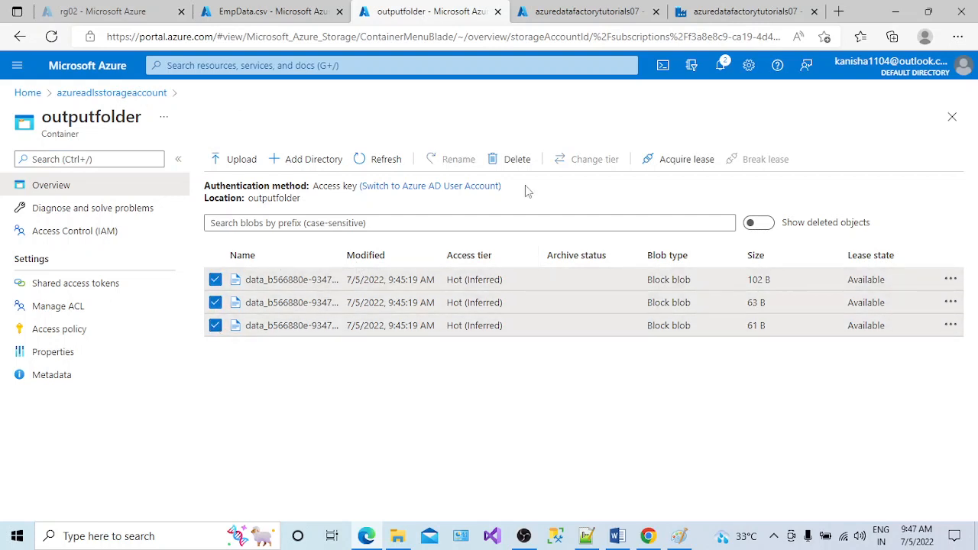
{"action": "left_click", "coordinate": [520, 161]}
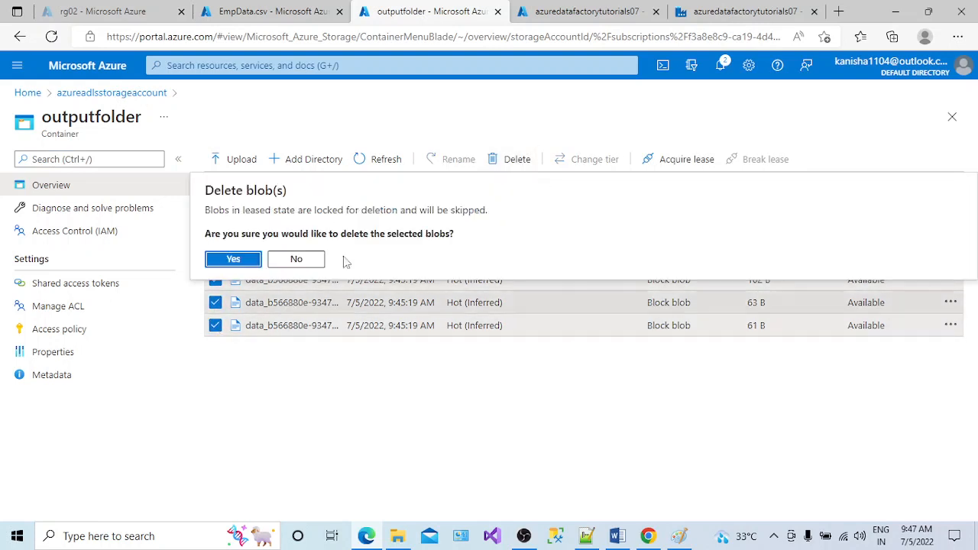
{"action": "left_click", "coordinate": [249, 261]}
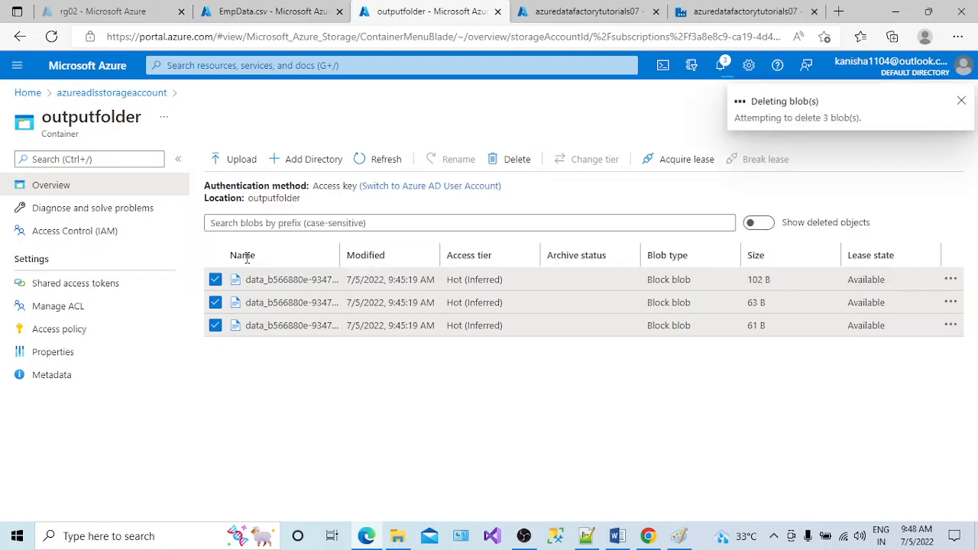
{"action": "left_click", "coordinate": [103, 94]}
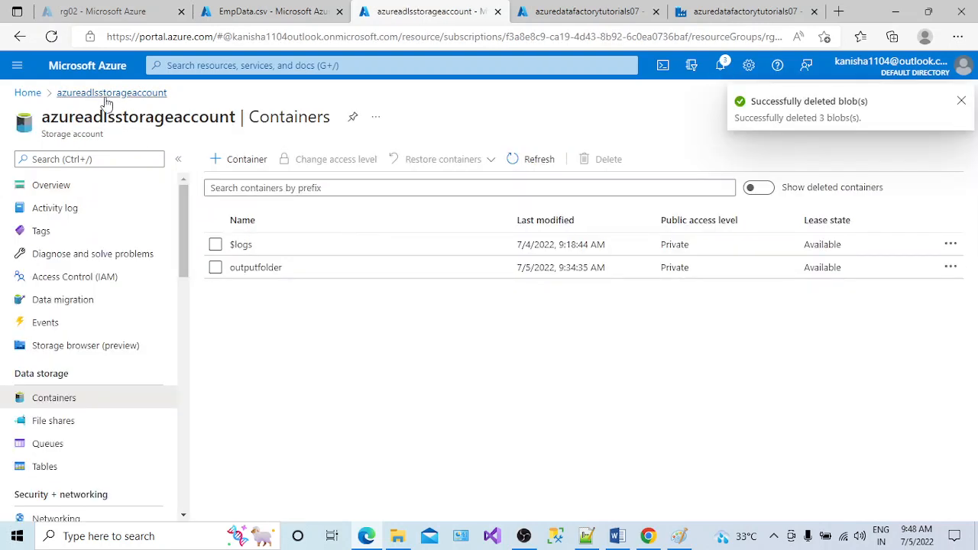
{"action": "left_click", "coordinate": [253, 274]}
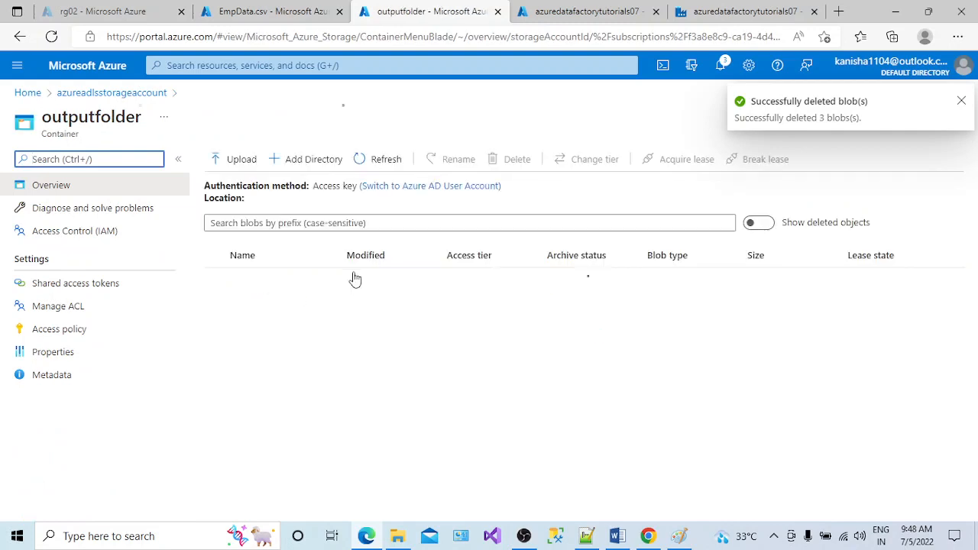
{"action": "left_click", "coordinate": [961, 100]}
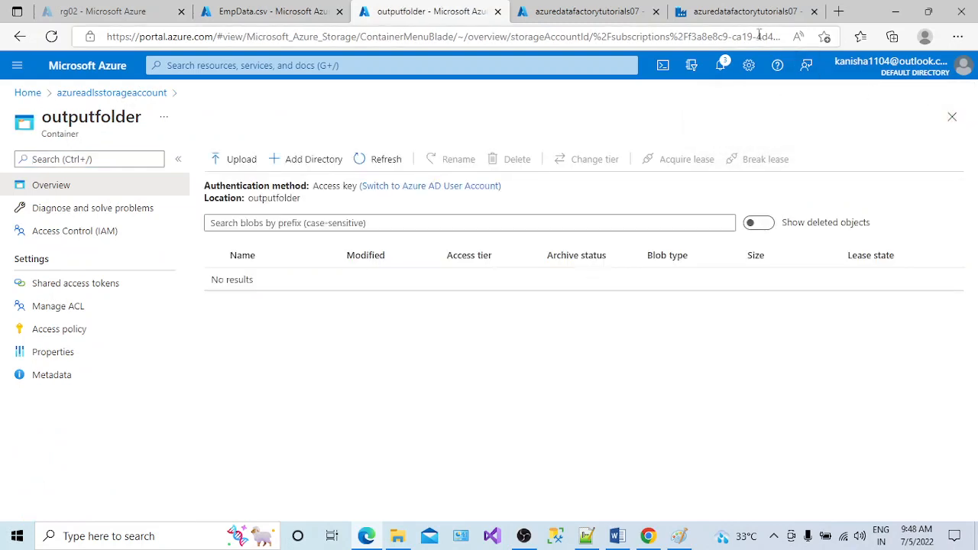
In Azure Data Factory Studio, set the sink copy behavior of AT_CPY_COPYBEHAVIOUR to Merge files.
{"action": "left_click", "coordinate": [756, 15]}
{"action": "left_click", "coordinate": [615, 220]}
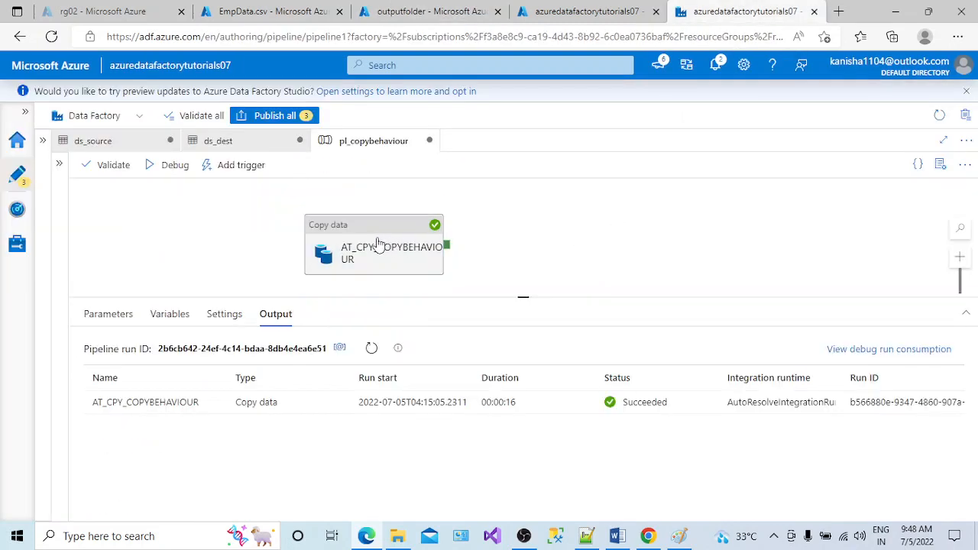
{"action": "left_click", "coordinate": [377, 245]}
{"action": "left_click", "coordinate": [380, 382]}
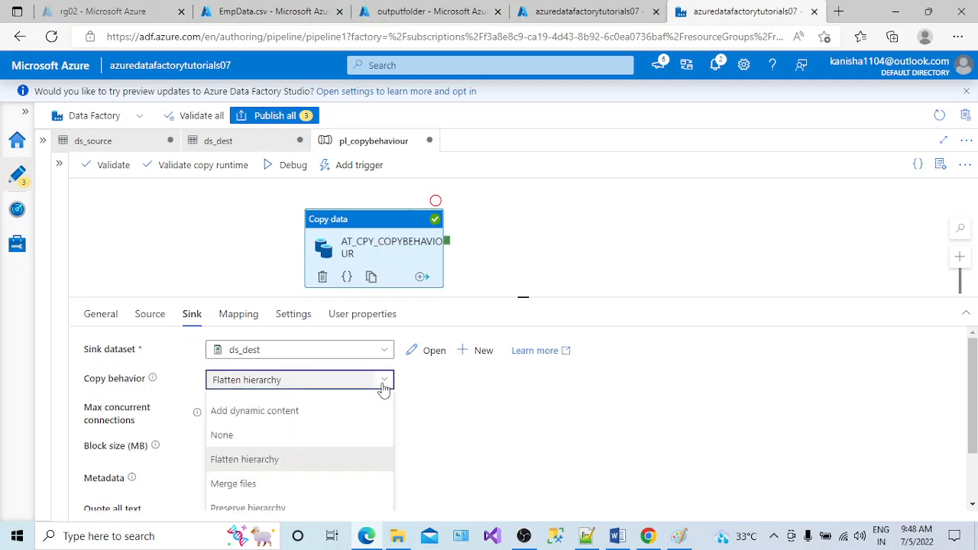
{"action": "left_click", "coordinate": [254, 482]}
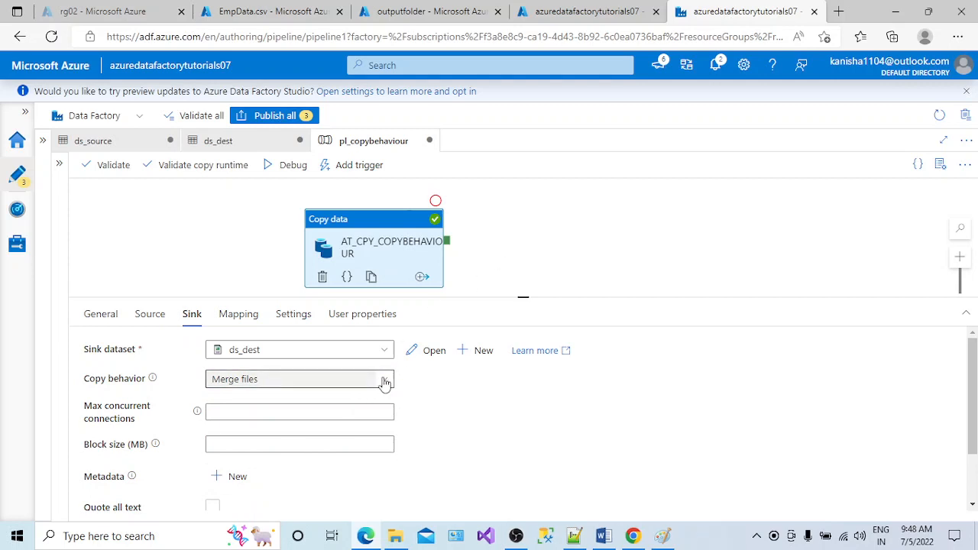
Recheck the AT_CPY_COPYBEHAVIOUR sink settings and run pl_copybehaviour in debug mode.
{"action": "left_click", "coordinate": [555, 258]}
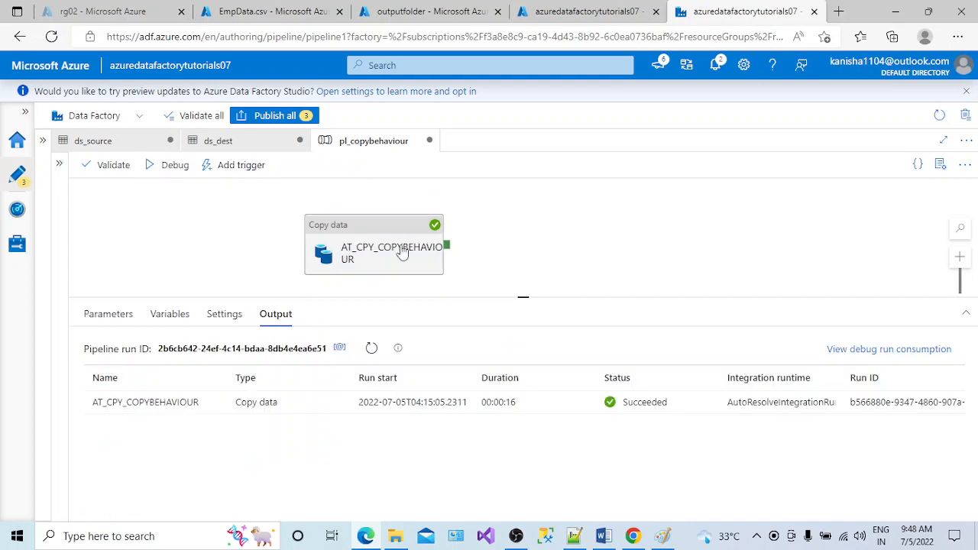
{"action": "left_click", "coordinate": [365, 250]}
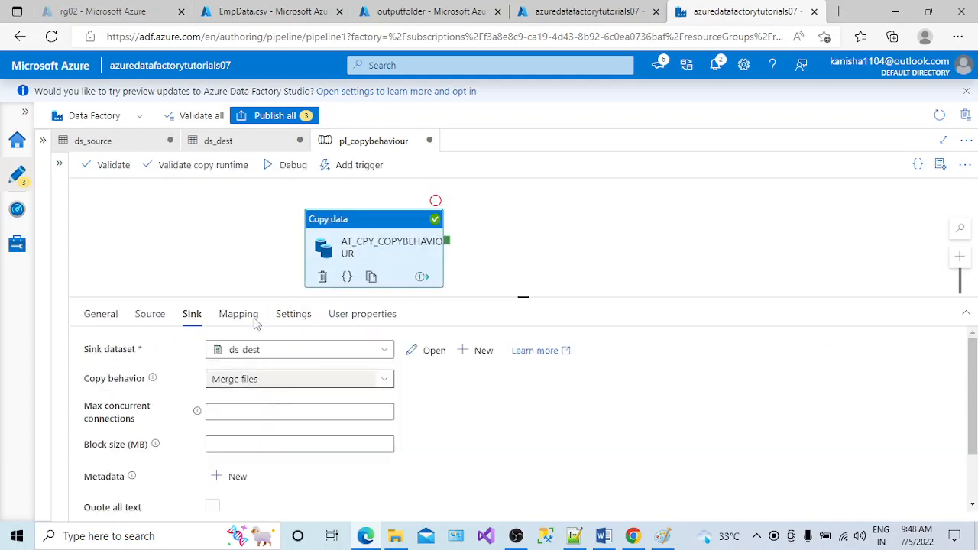
{"action": "left_click", "coordinate": [280, 168]}
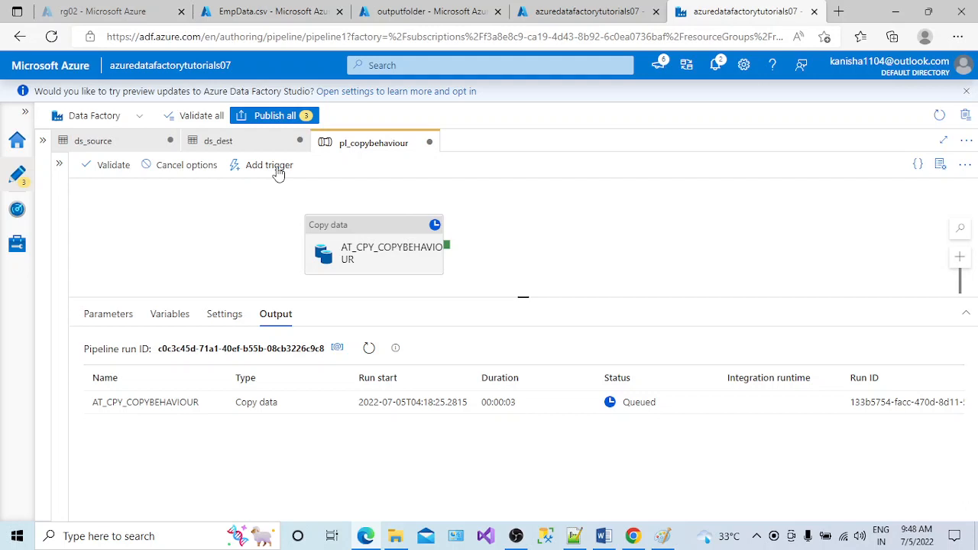
In the Azure portal, examine the contents of FruitsDetails.csv in the source parentfolder's childfolder.
{"action": "left_click", "coordinate": [295, 10]}
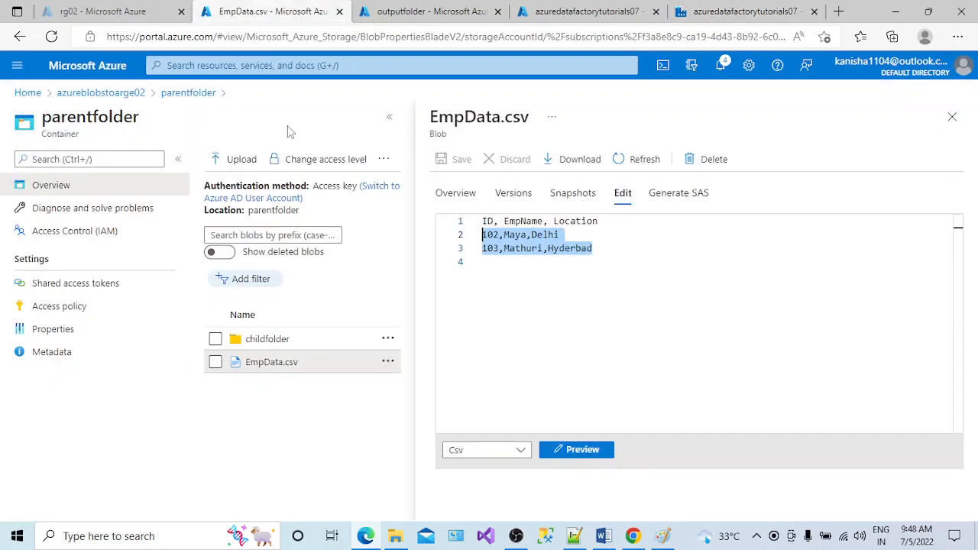
{"action": "left_click", "coordinate": [953, 116]}
{"action": "left_click", "coordinate": [324, 312]}
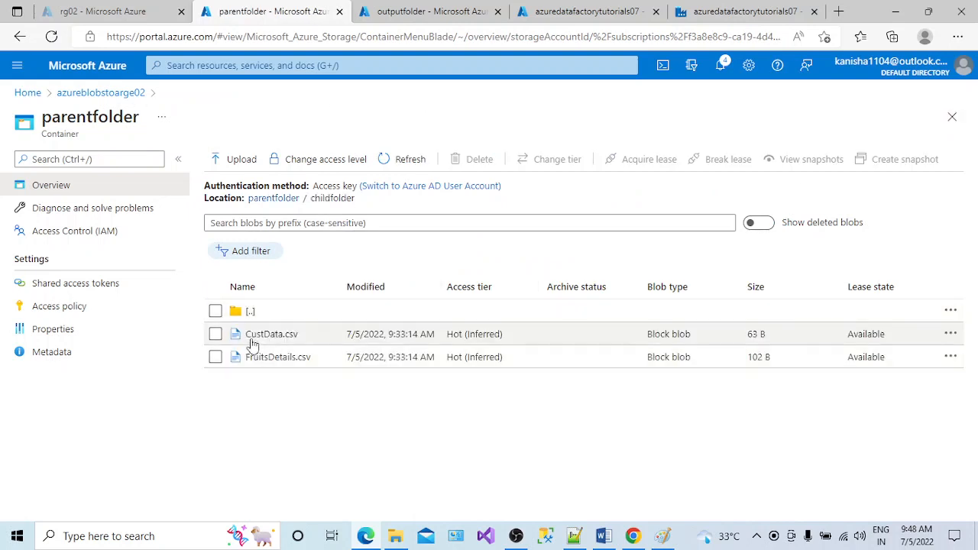
{"action": "left_click", "coordinate": [282, 358]}
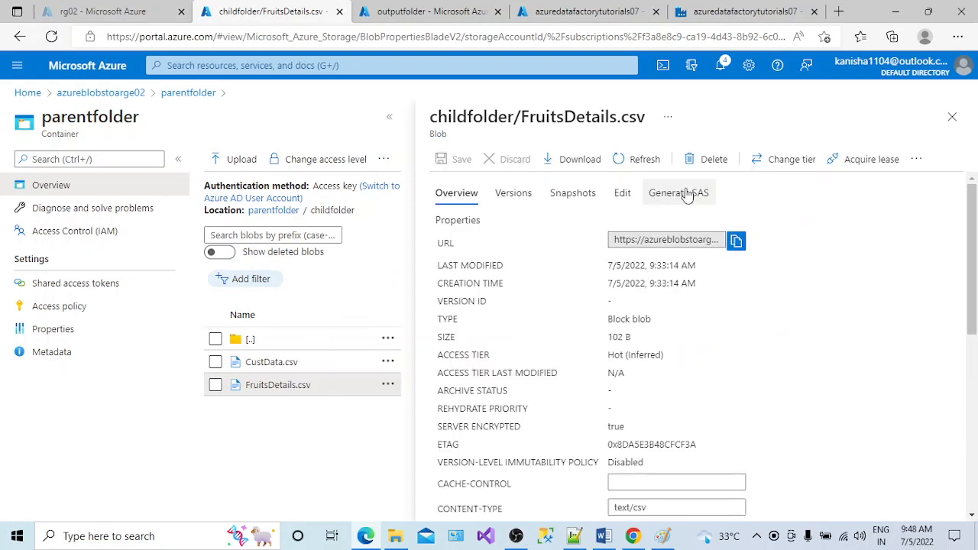
{"action": "left_click", "coordinate": [621, 194]}
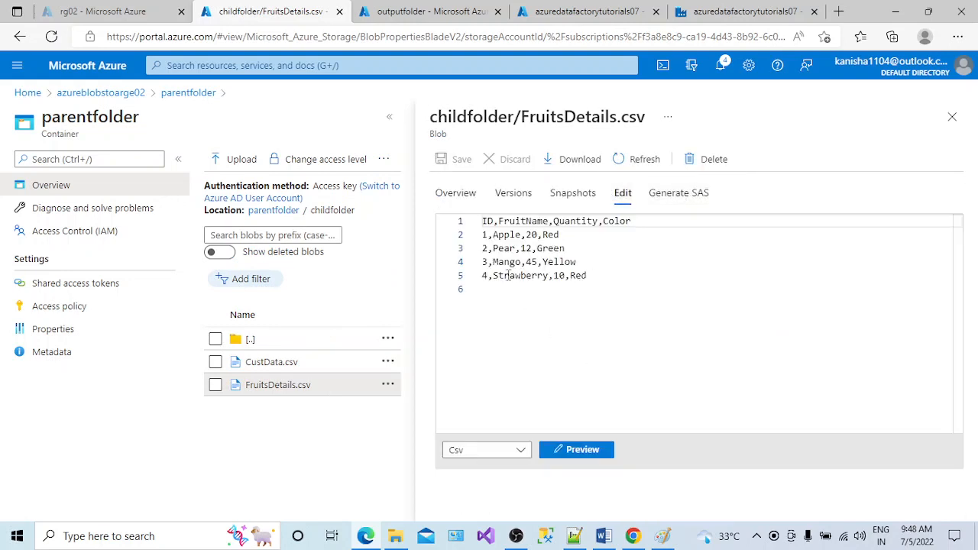
{"action": "left_click", "coordinate": [952, 117]}
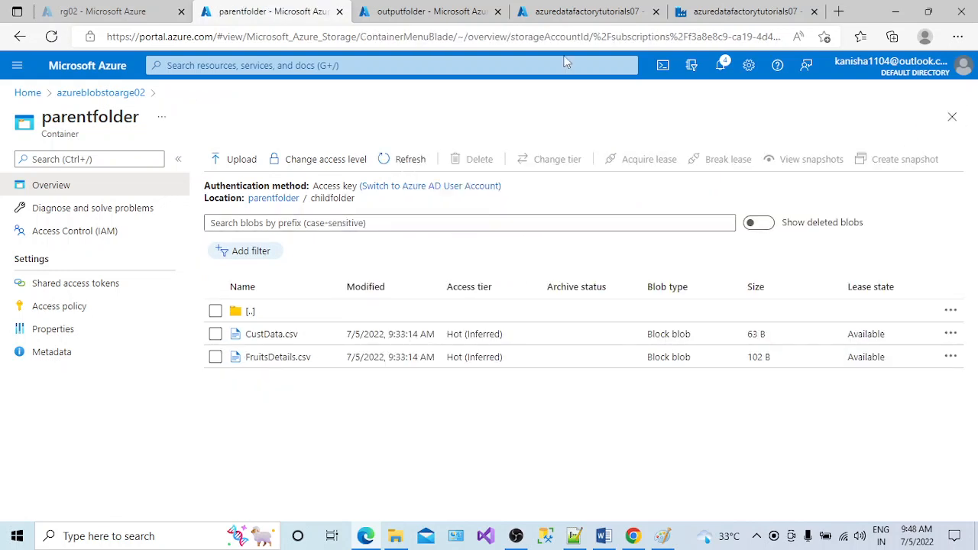
Check the pl_copybehaviour debug run in Azure Data Factory Studio and reopen outputfolder from azureadlsstorageaccount in the Azure portal.
{"action": "left_click", "coordinate": [721, 12]}
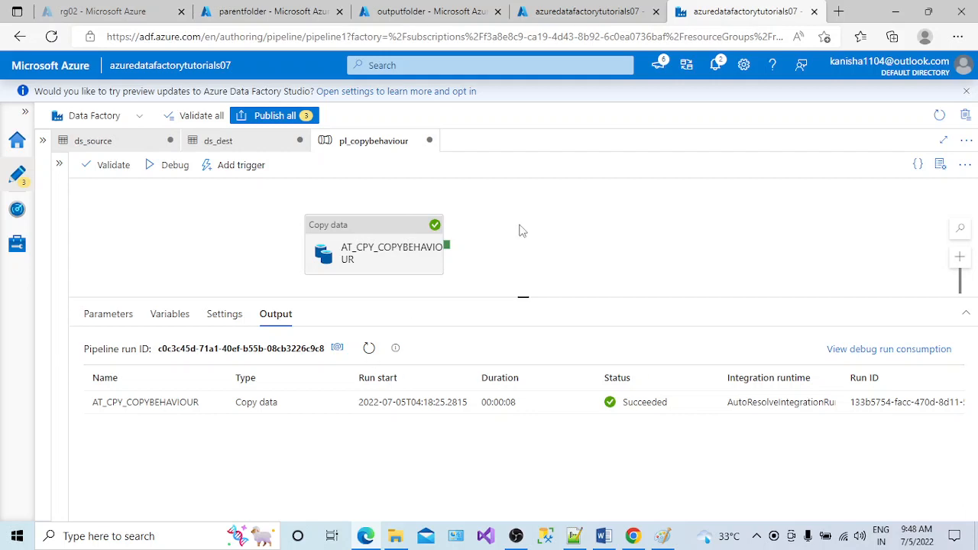
{"action": "left_click", "coordinate": [432, 11]}
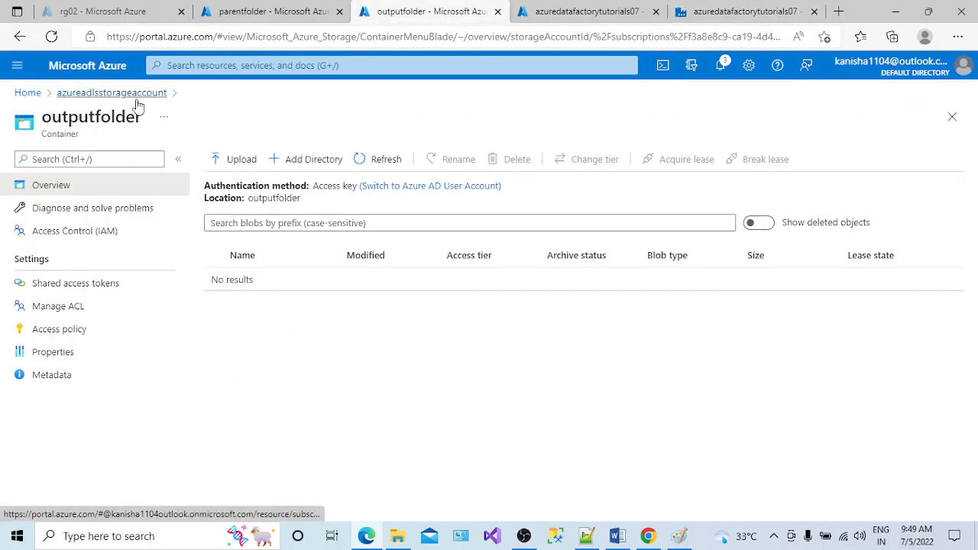
{"action": "left_click", "coordinate": [89, 96]}
{"action": "left_click", "coordinate": [272, 274]}
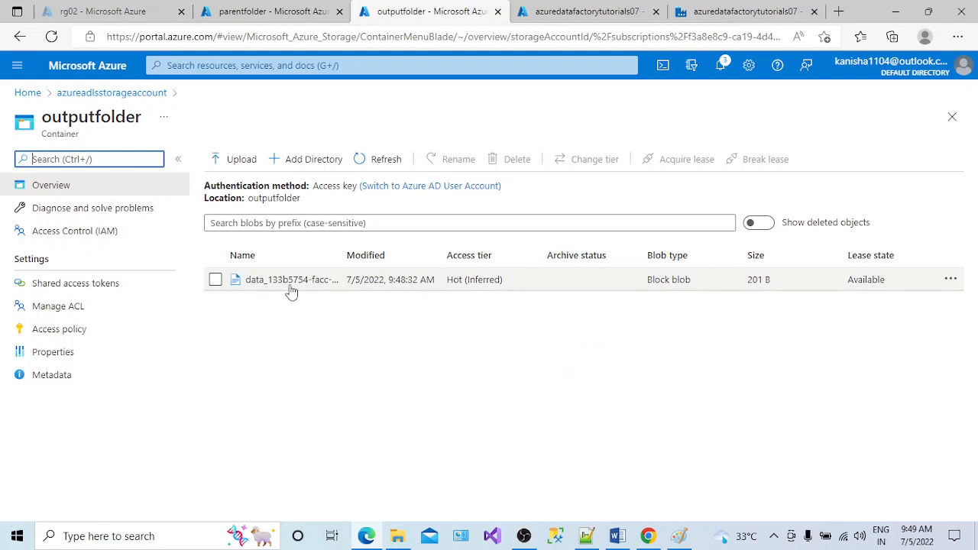
Examine all data rows of the merged blob in outputfolder and close the blob's details.
{"action": "left_click", "coordinate": [276, 284]}
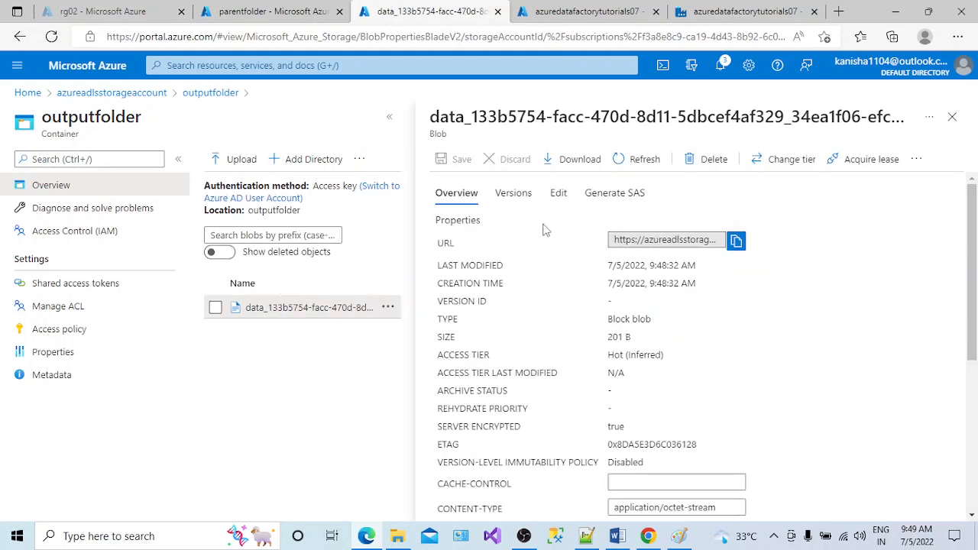
{"action": "left_click", "coordinate": [566, 196]}
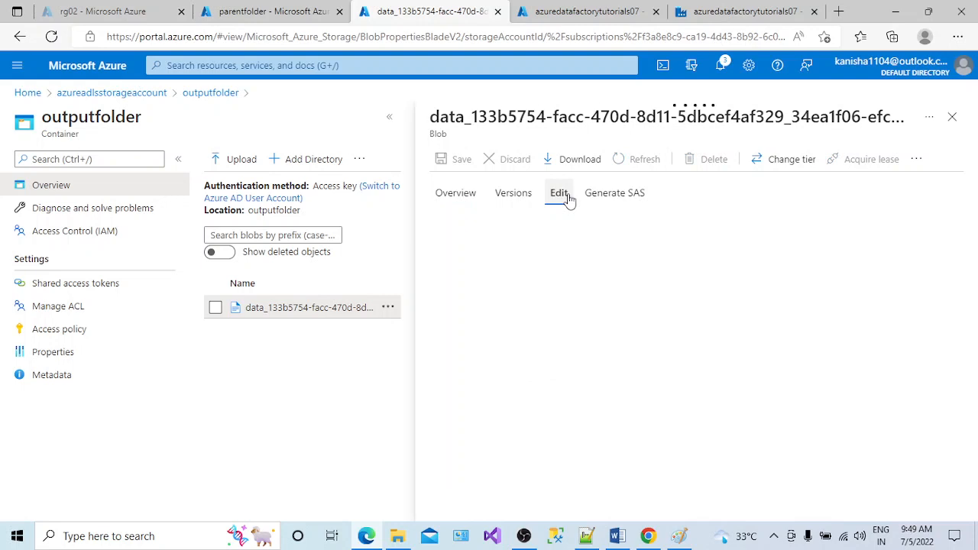
{"action": "left_click_drag", "start_coordinate": [488, 237], "coordinate": [577, 248]}
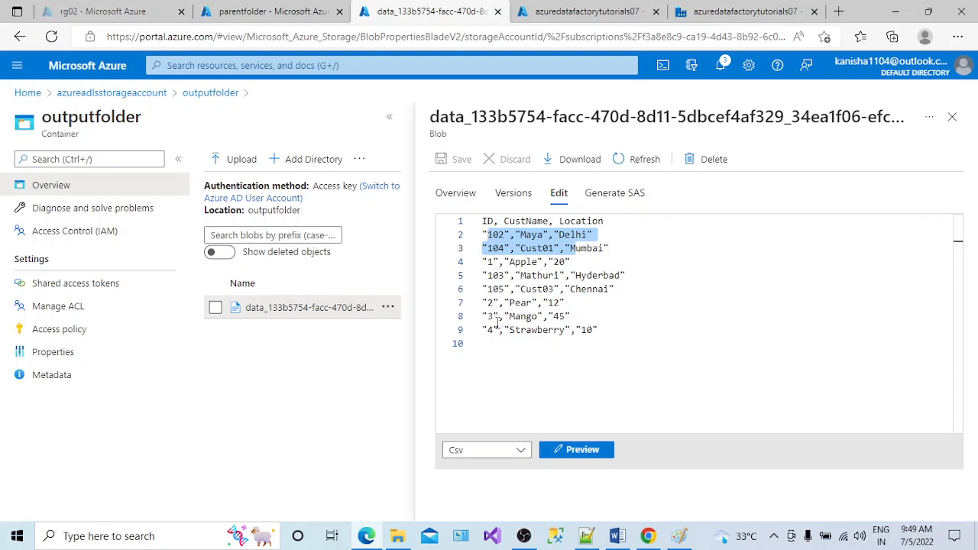
{"action": "left_click_drag", "start_coordinate": [598, 330], "coordinate": [482, 234]}
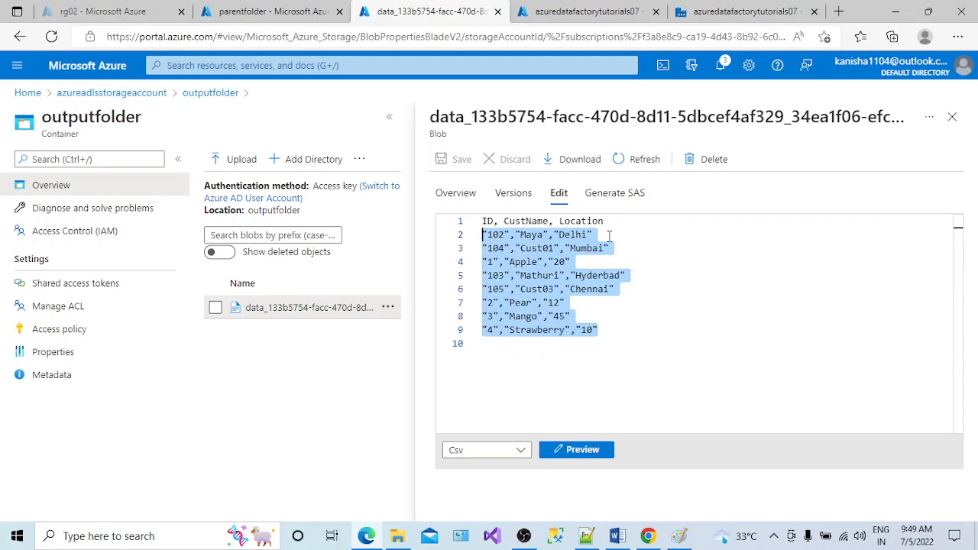
{"action": "left_click", "coordinate": [948, 119]}
In Azure Data Factory Studio, review the available sink copy behavior options of AT_CPY_COPYBEHAVIOUR.
{"action": "left_click", "coordinate": [753, 11]}
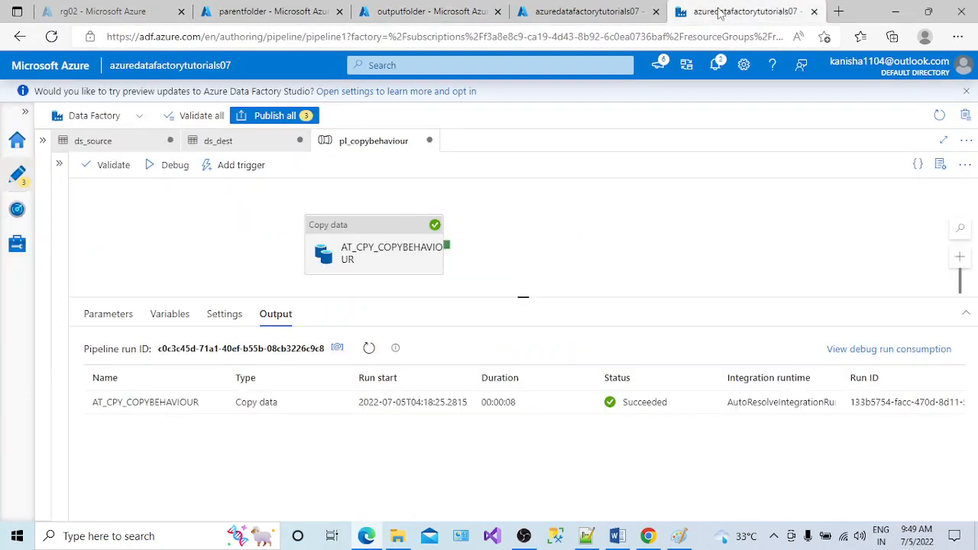
{"action": "left_click", "coordinate": [385, 253]}
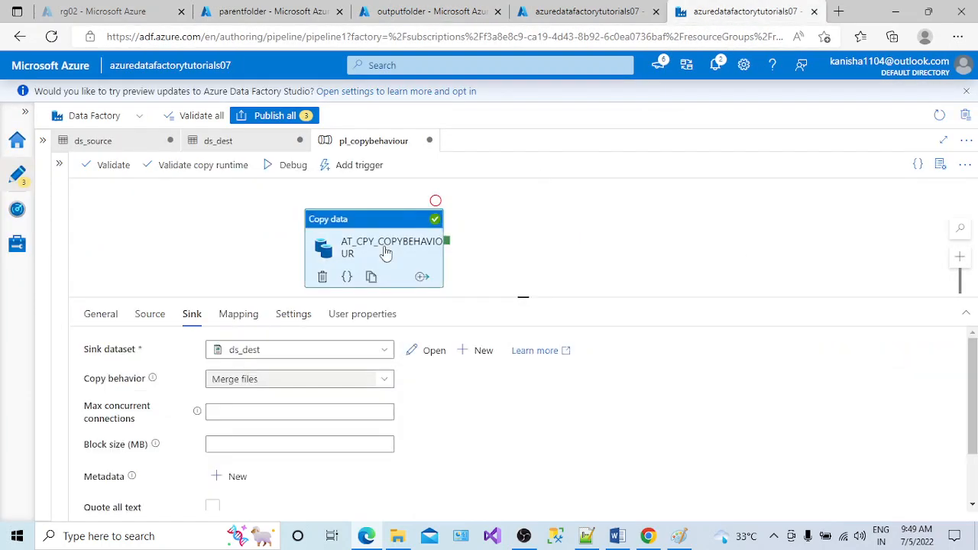
{"action": "left_click", "coordinate": [243, 386]}
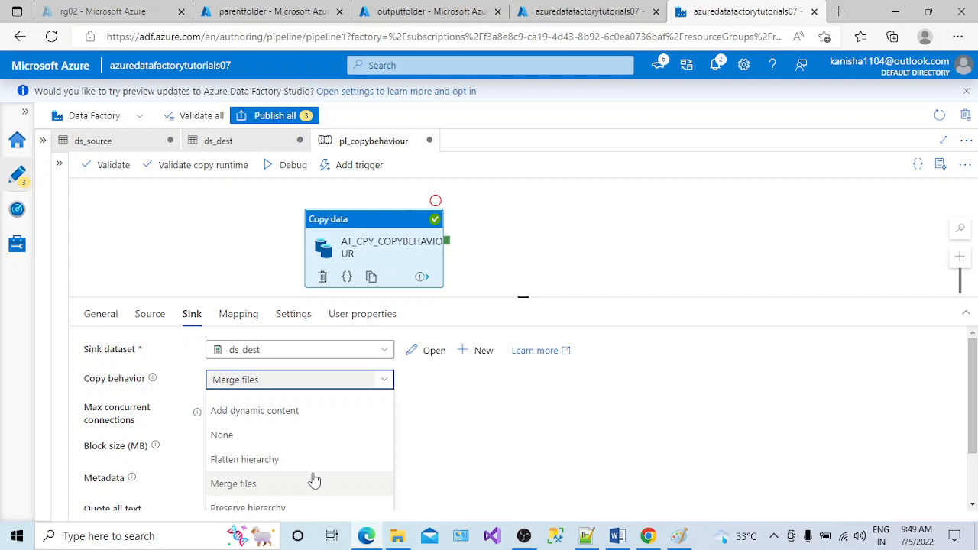
{"action": "left_click", "coordinate": [774, 536]}
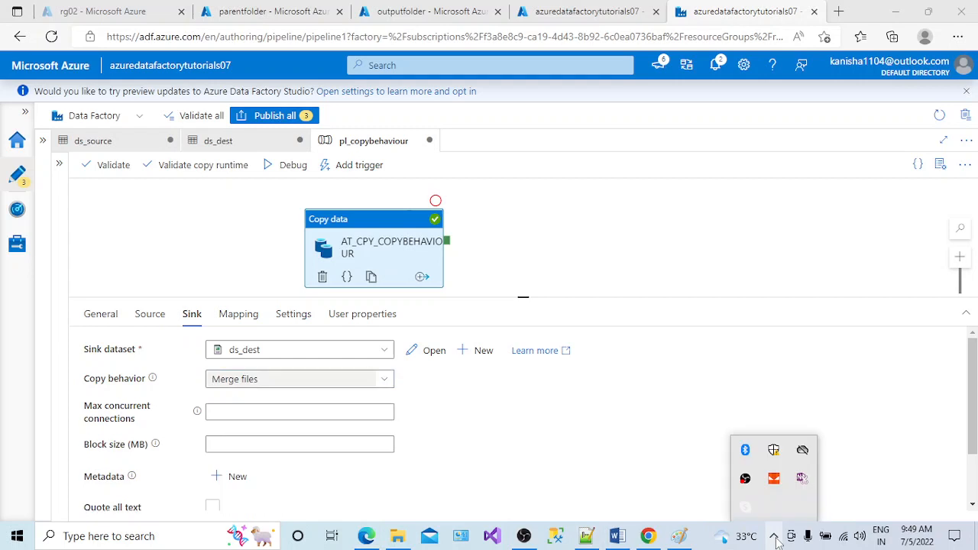
{"action": "left_click", "coordinate": [384, 386]}
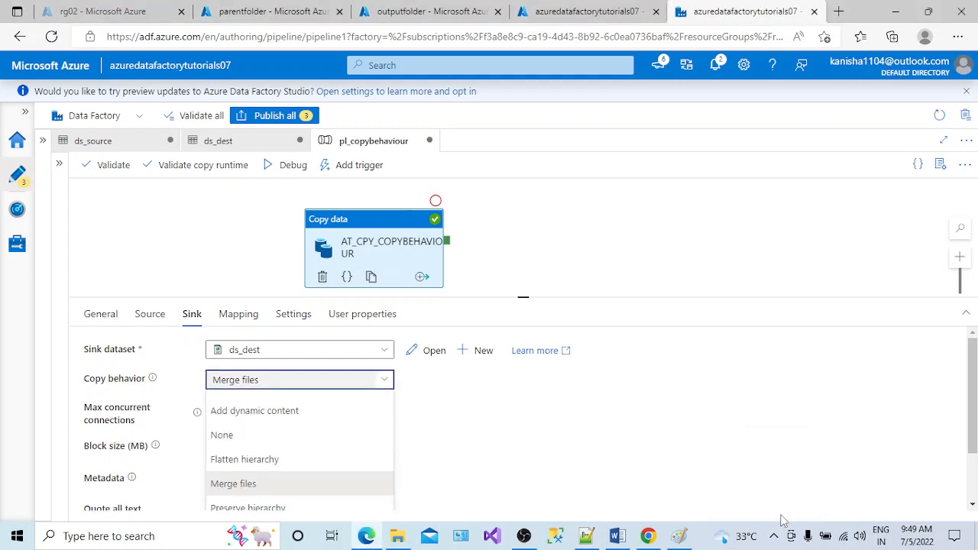
{"action": "left_click", "coordinate": [775, 536]}
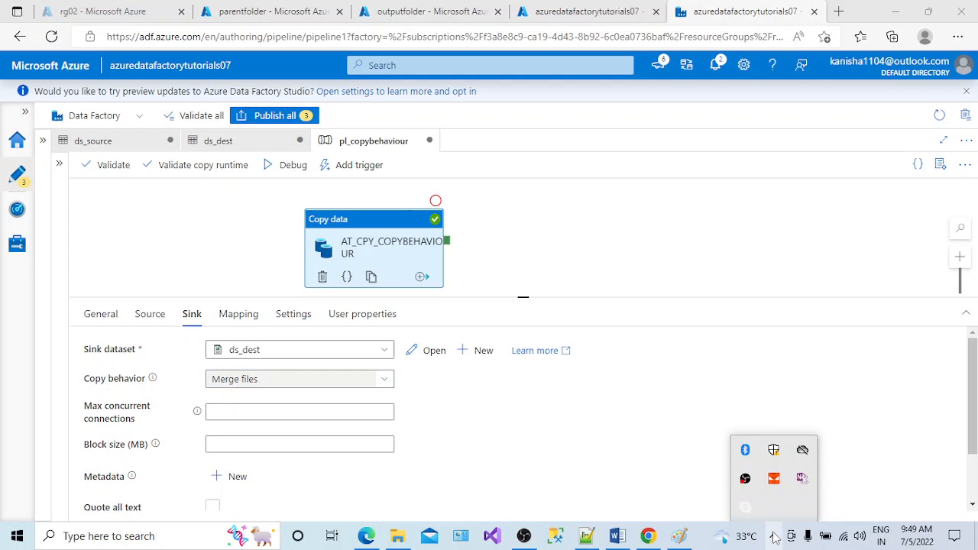